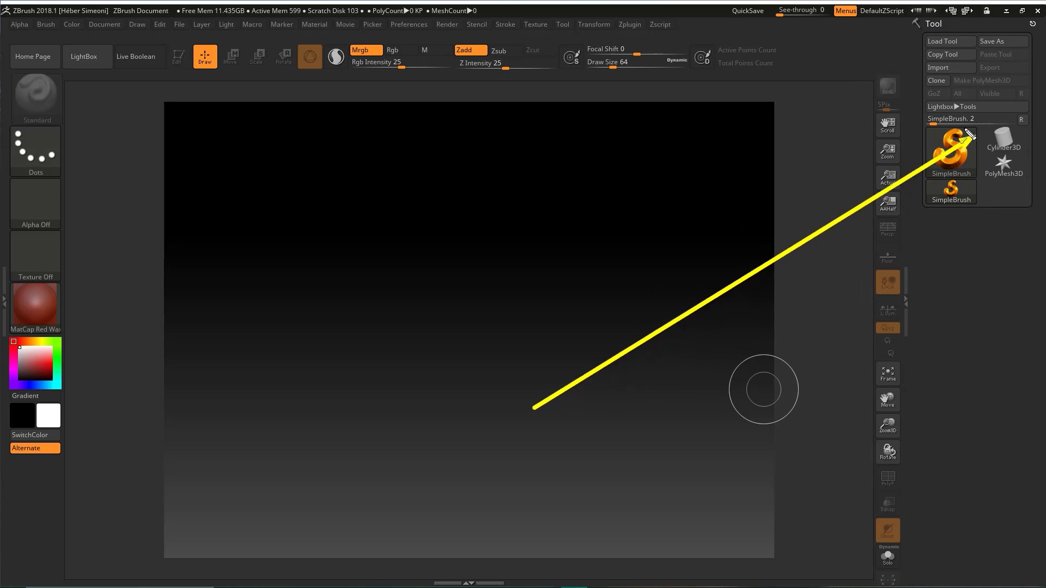
Choose the Sphere3D mesh and draw a single sphere in the middle of the canvas
left_click(948, 157)
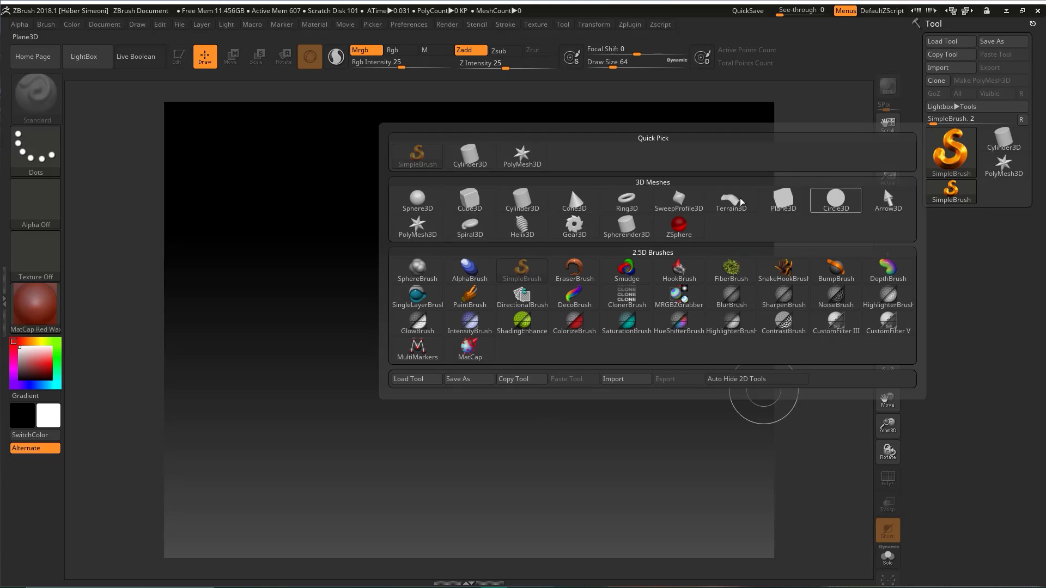
mouse_move(681, 96)
left_mouse_down("ctrl+shift")
mouse_move(640, 191)
mouse_move(653, 182)
mouse_move(492, 169)
mouse_move(422, 194)
left_mouse_up("ctrl+shift")
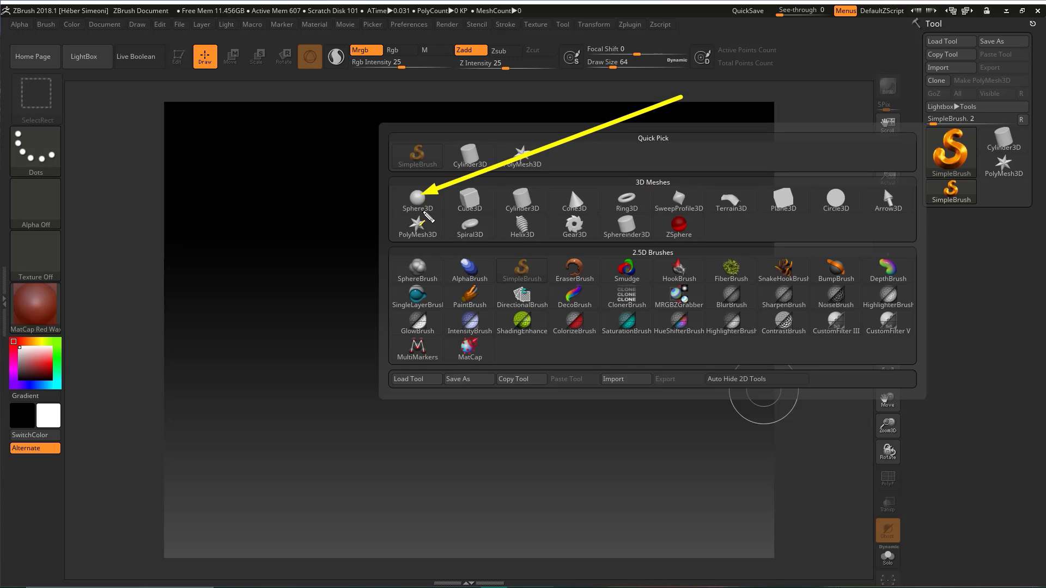
left_click(419, 201)
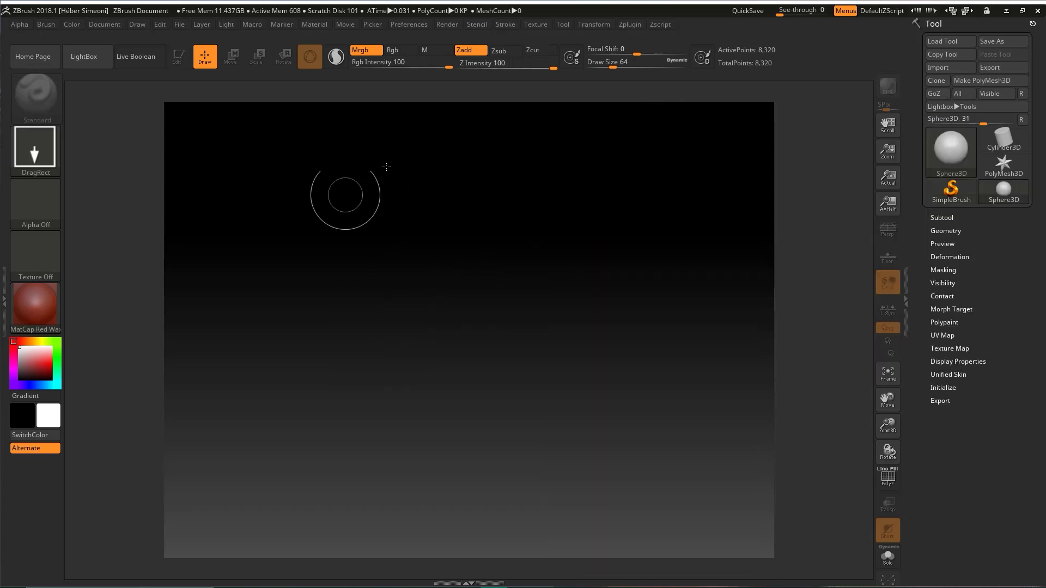
key("ctrl+shift+d")
left_click_drag(172, 101, 752, 550)
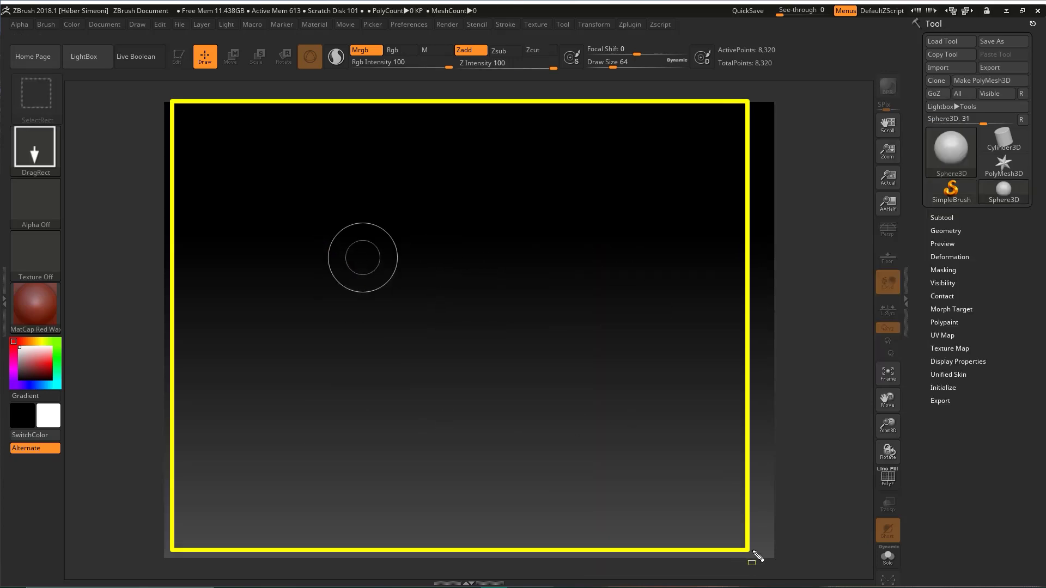
key("Escape")
mouse_move(476, 286)
left_mouse_down()
mouse_move(515, 357)
mouse_move(516, 386)
mouse_move(499, 407)
mouse_move(511, 410)
left_mouse_up()
key("ctrl+shift+d")
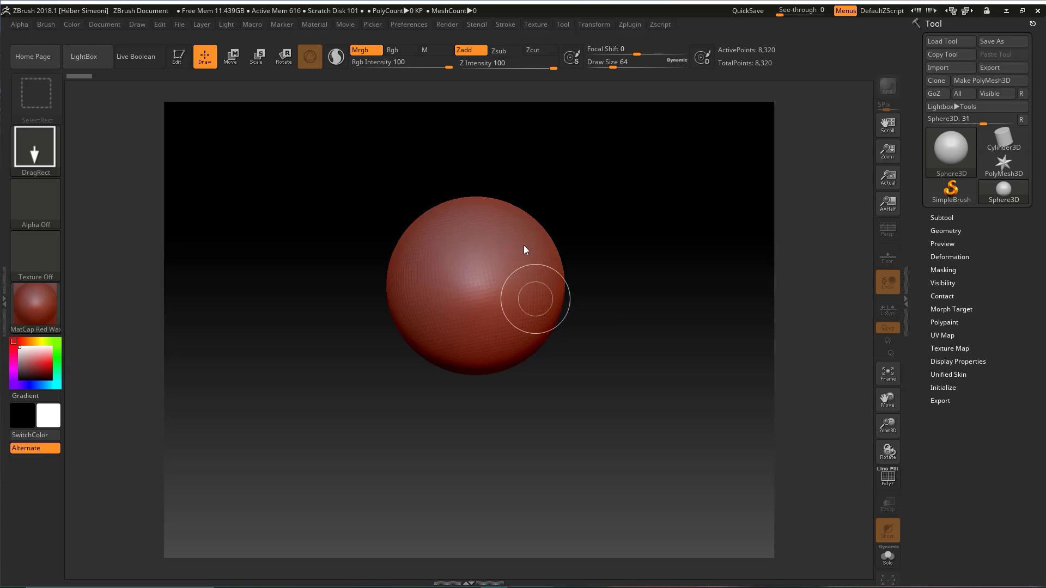
Switch the drawn sphere into Edit mode so that it becomes an editable 3D object
mouse_move(226, 368)
left_mouse_down()
mouse_move(168, 98)
mouse_move(179, 73)
left_mouse_up()
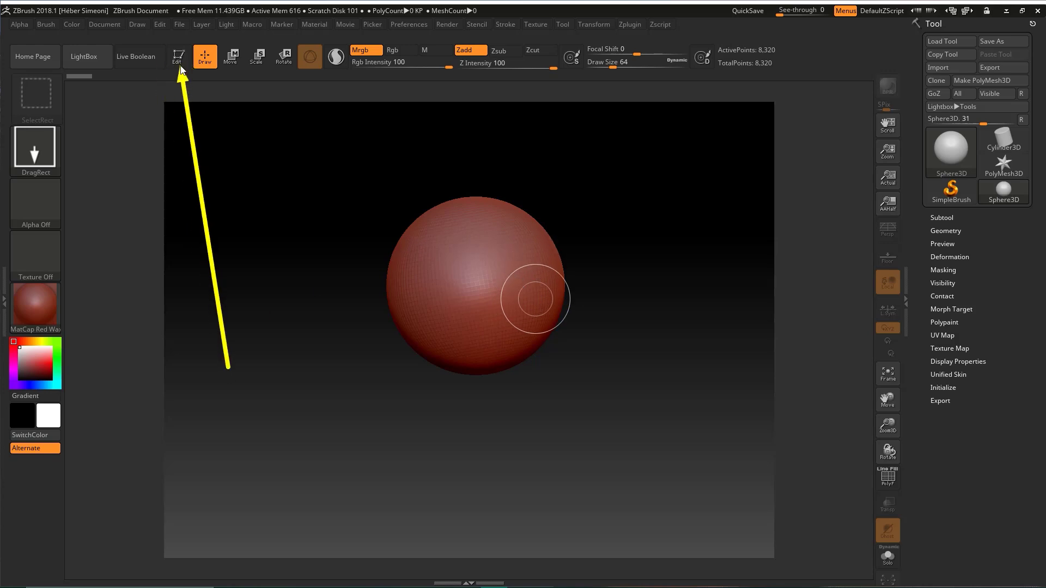
key("Escape")
left_click(176, 65)
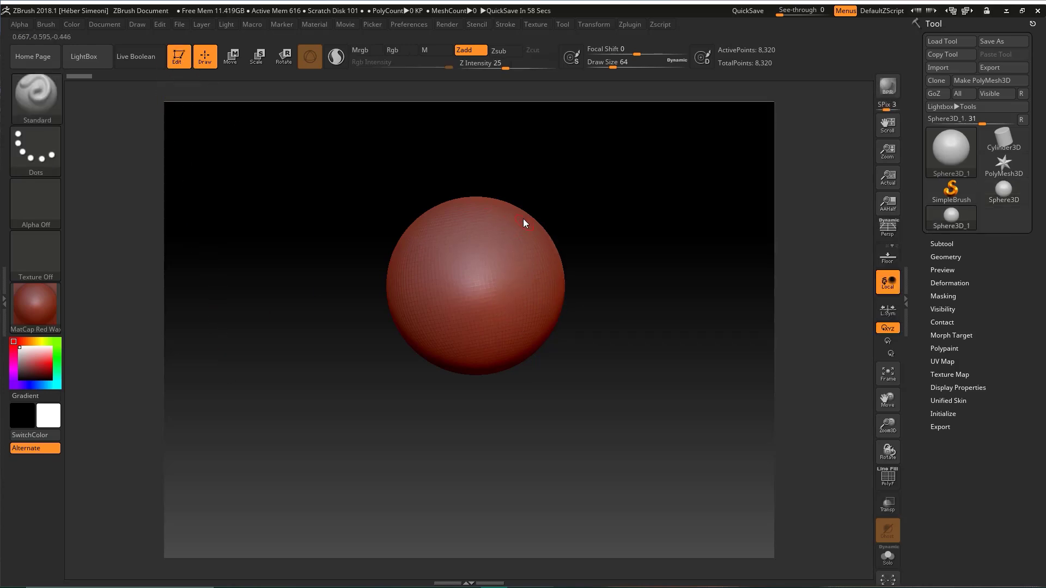
key("t")
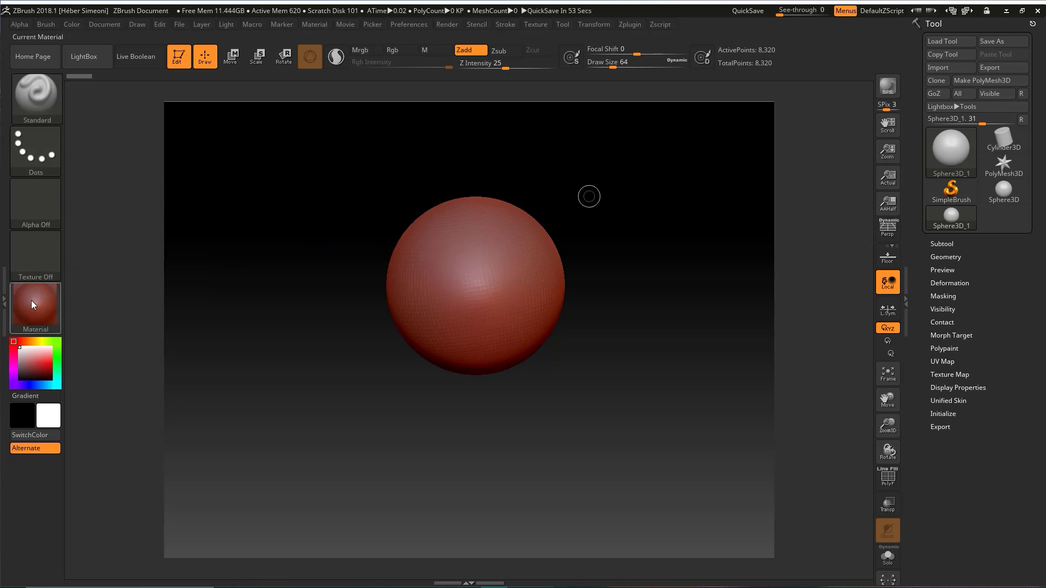
Change the sphere's material to Green Metallic
mouse_move(38, 289)
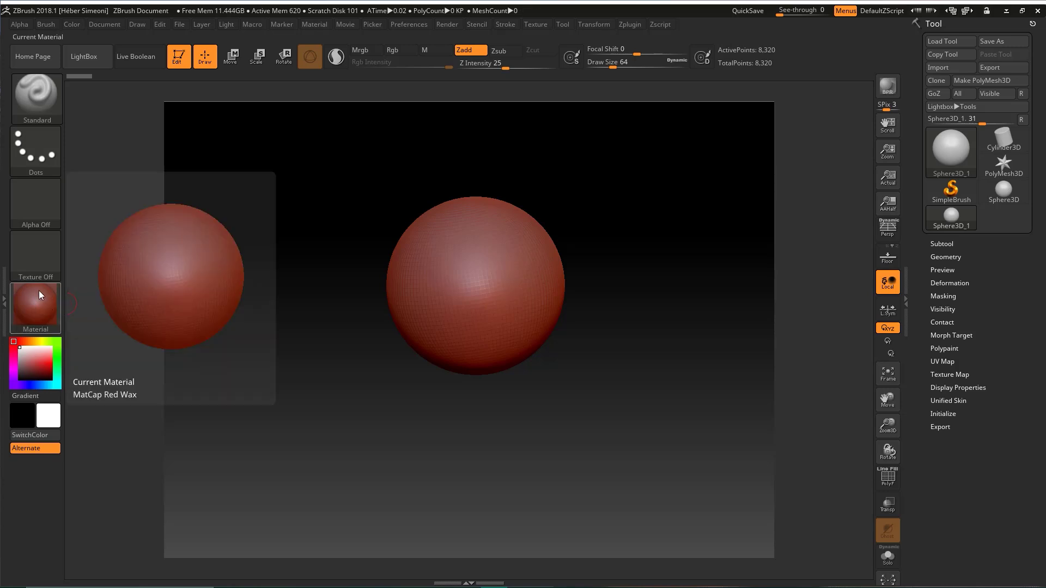
left_click(35, 309)
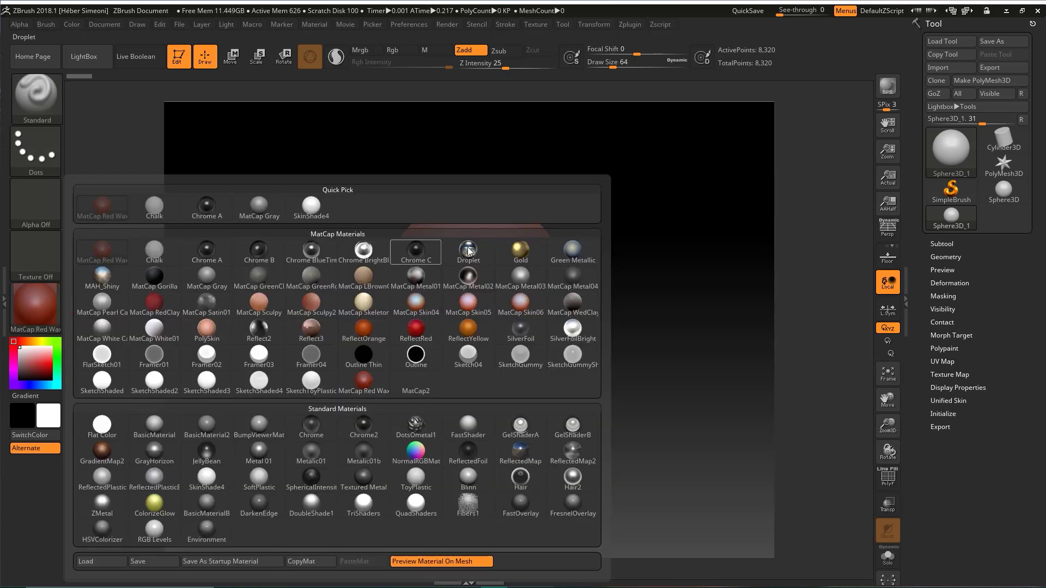
left_click(578, 250)
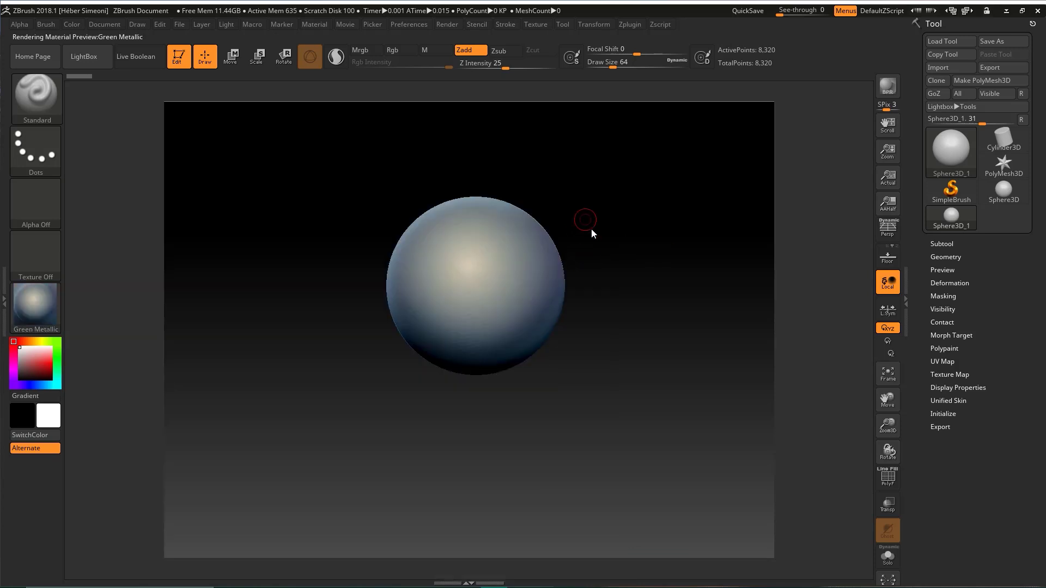
left_click_drag(588, 224, 596, 248, "alt")
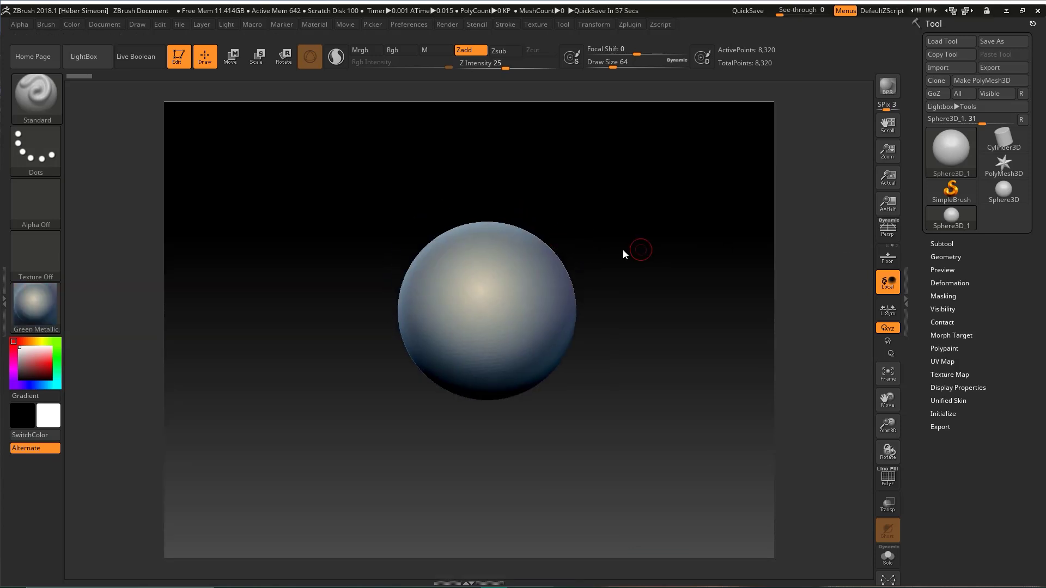
Turn on the floor grid beneath the sphere and inspect it from straight-on and tilted angles
key("ctrl+shift")
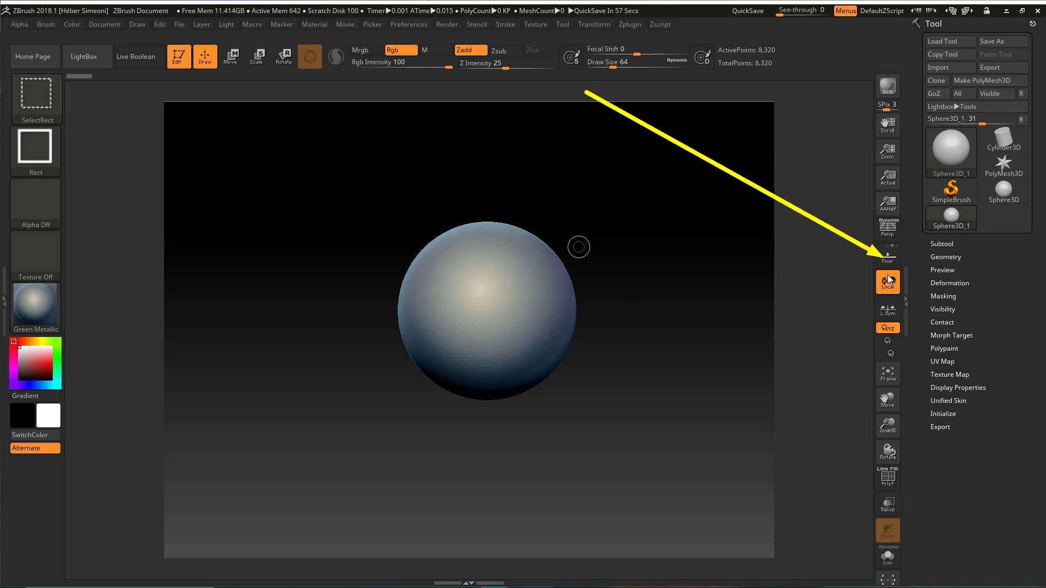
left_click(886, 259)
left_click_drag(620, 326, 639, 362)
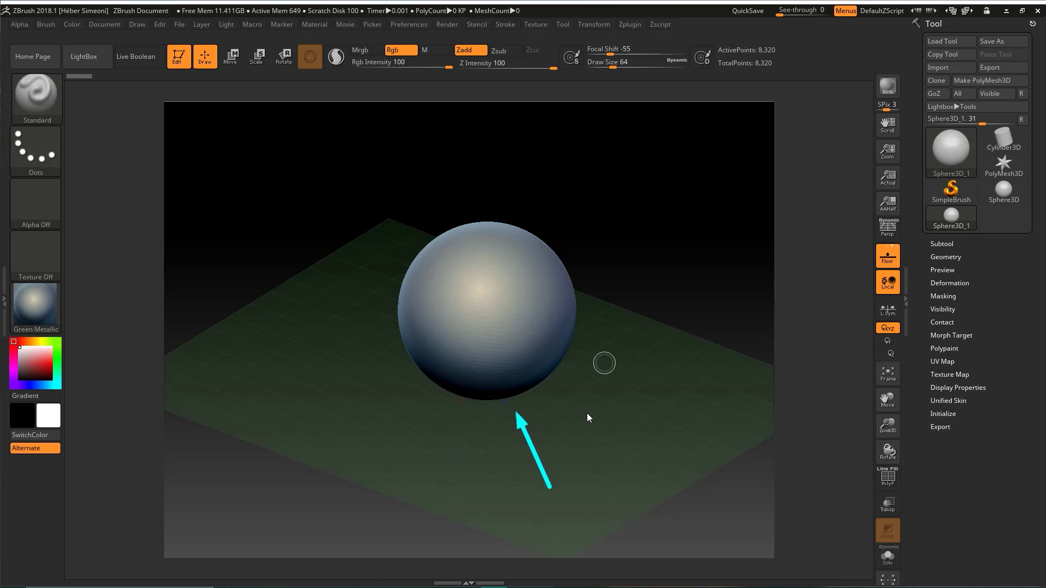
left_click_drag(589, 406, 645, 378)
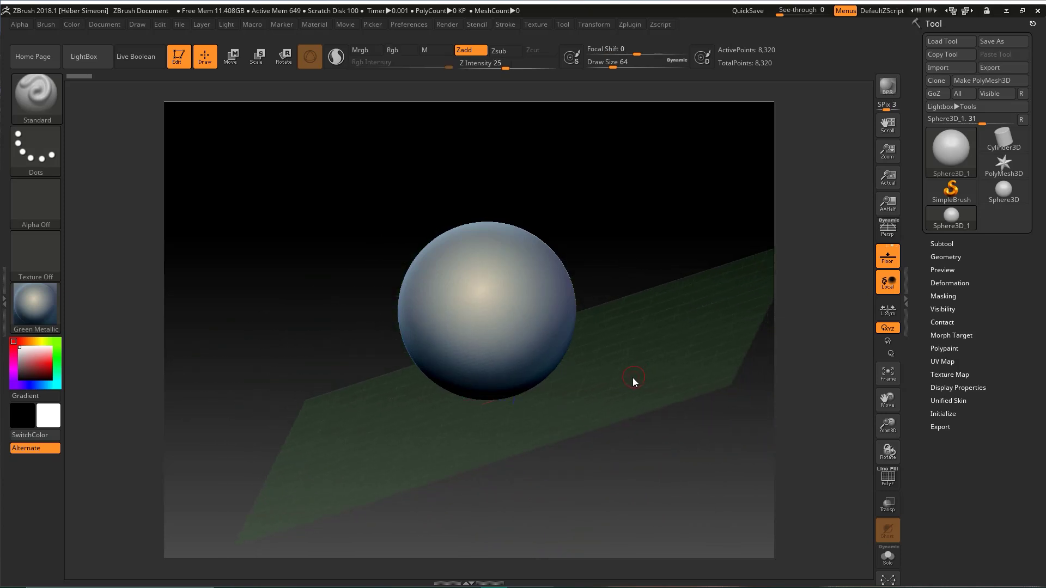
key("ctrl")
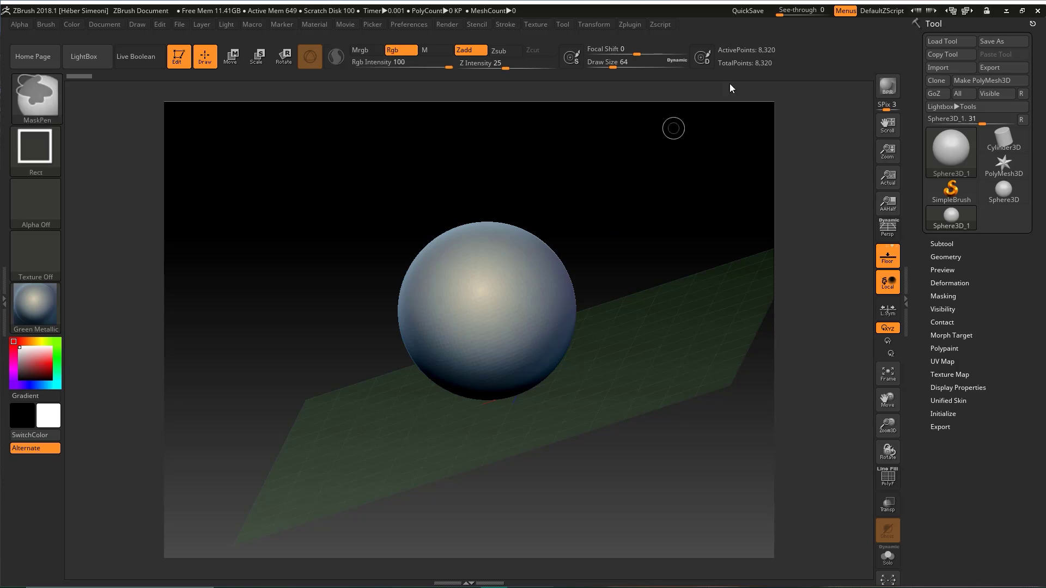
mouse_move(598, 198)
left_mouse_down()
mouse_move(632, 208)
mouse_move(593, 194)
mouse_move(588, 178)
left_mouse_up()
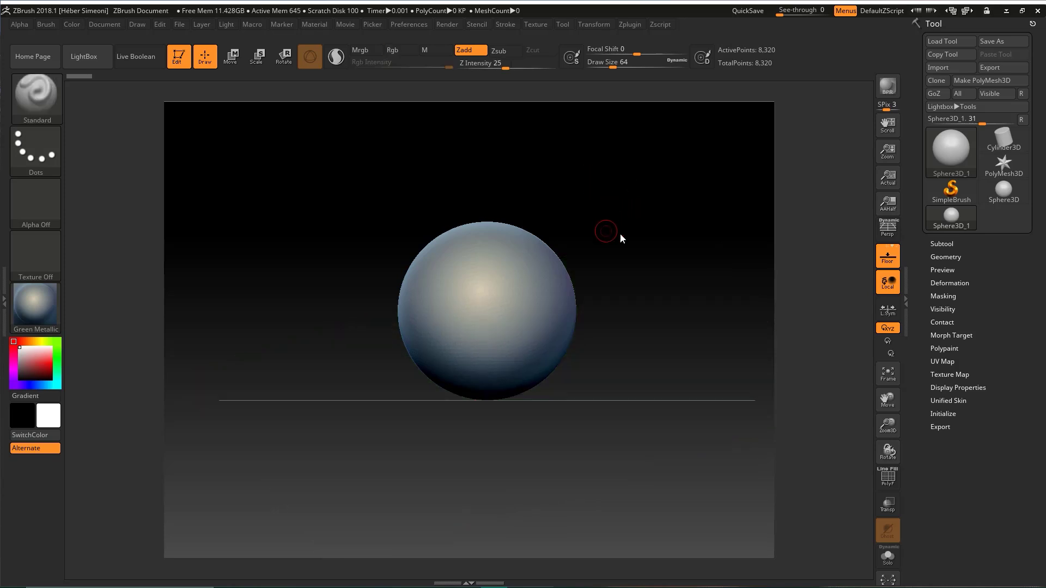
mouse_move(624, 246)
left_mouse_down()
mouse_move(621, 308)
mouse_move(619, 279)
left_mouse_up()
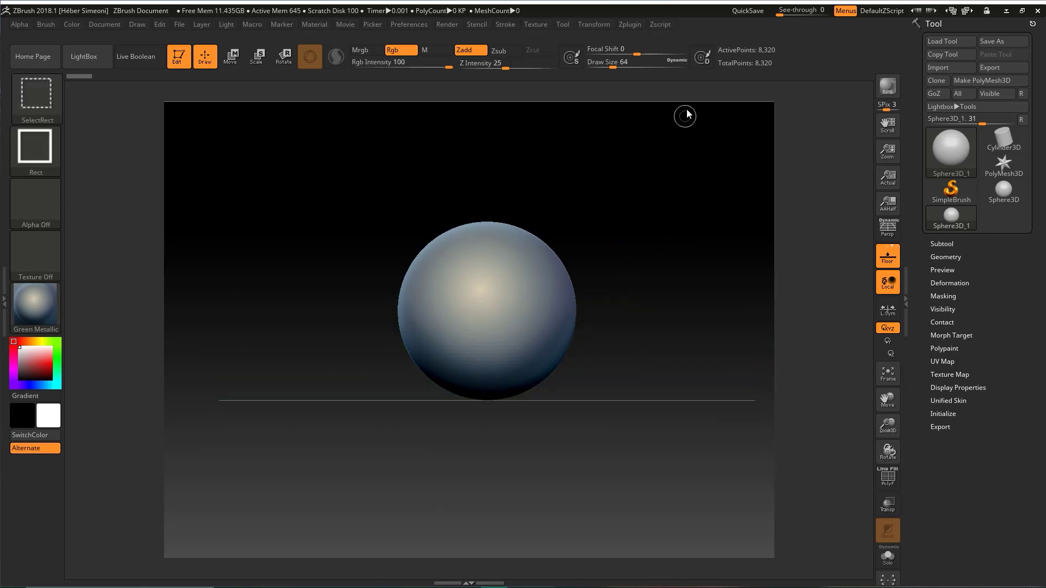
left_click_drag(700, 89, 663, 218, "ctrl+shift")
mouse_move(637, 262)
left_mouse_down()
mouse_move(638, 289)
mouse_move(633, 259)
left_mouse_up()
mouse_move(633, 304)
left_mouse_down()
mouse_move(633, 385)
mouse_move(636, 283)
mouse_move(629, 322)
mouse_move(629, 305)
mouse_move(655, 349)
left_mouse_up()
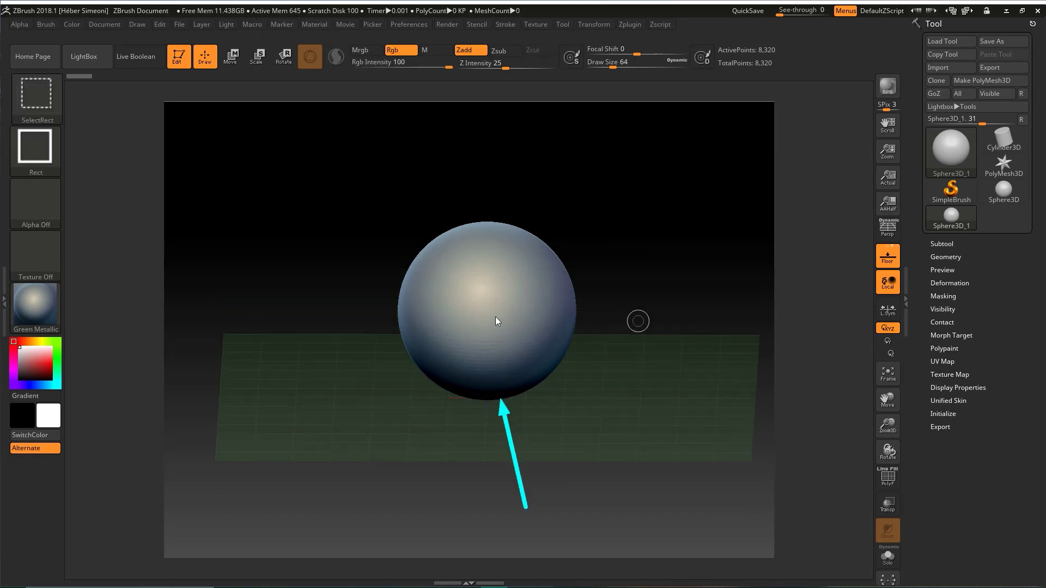
Activate Move mode on the sphere and examine the gizmo's red, green and blue axis arrows
left_click(239, 64)
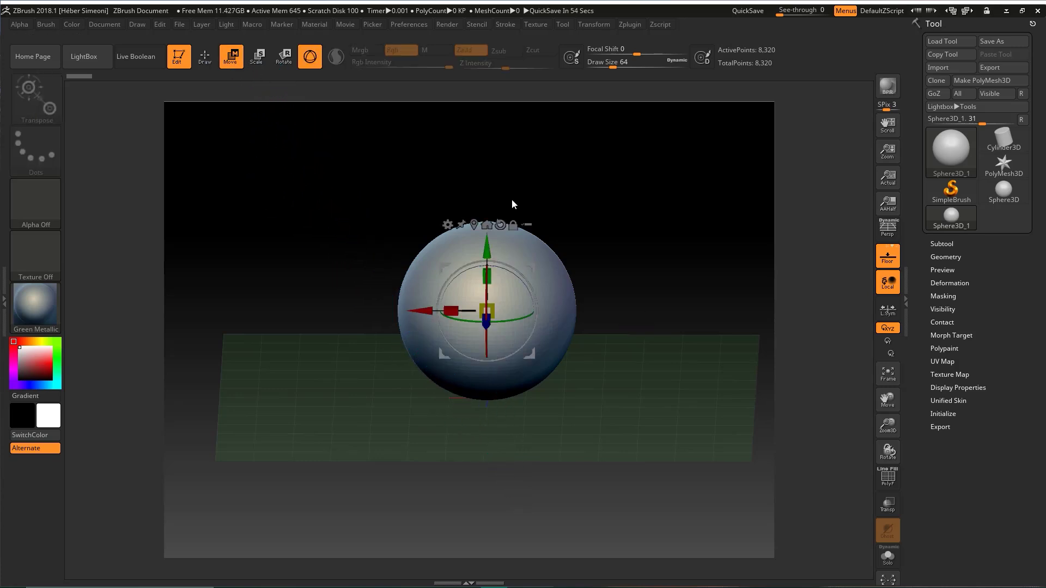
mouse_move(572, 148)
left_mouse_down("ctrl+shift")
mouse_move(492, 263)
mouse_move(482, 262)
mouse_move(484, 250)
left_mouse_up("ctrl+shift")
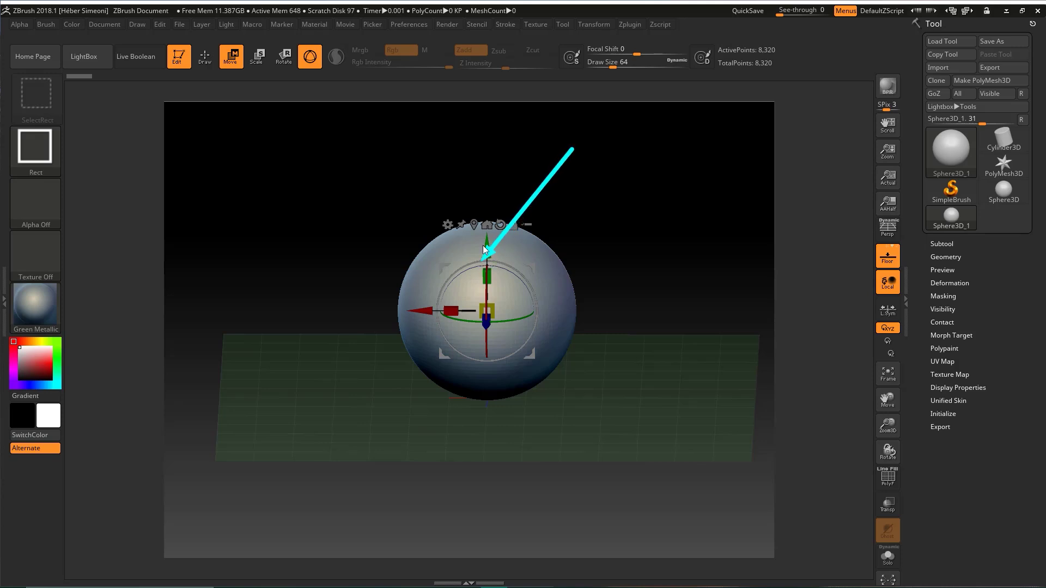
key("Escape")
left_click_drag(535, 164, 487, 239, "ctrl+shift")
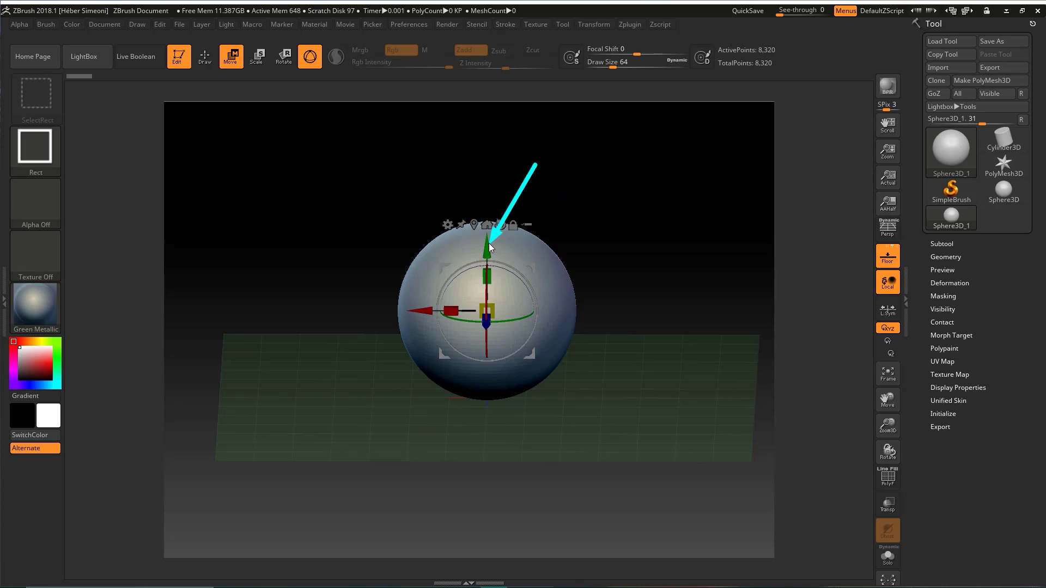
left_click_drag(341, 246, 415, 311, "ctrl+shift")
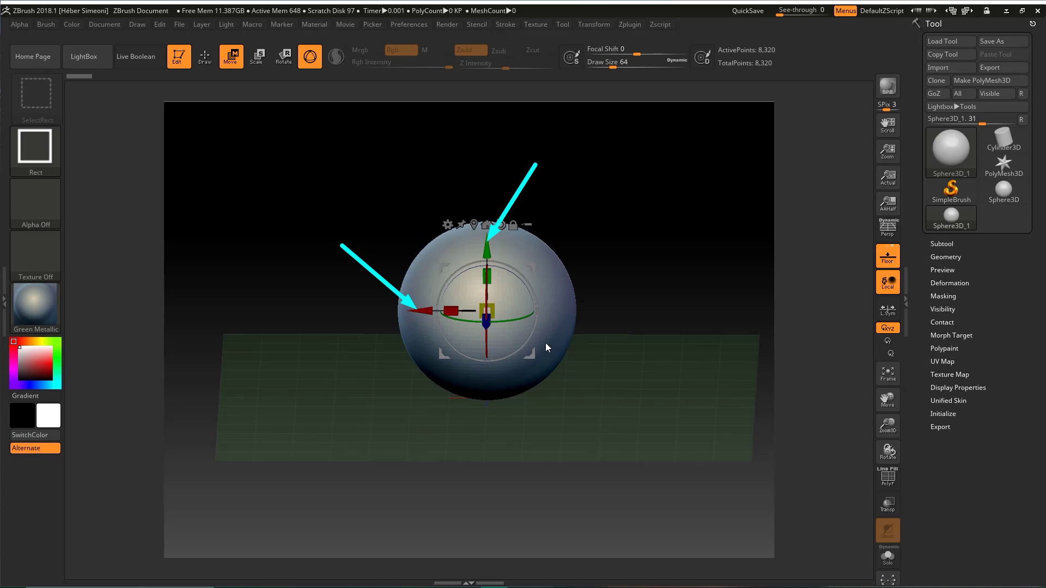
key("Escape")
mouse_move(616, 299)
left_mouse_down()
mouse_move(634, 309)
mouse_move(619, 273)
left_mouse_up()
left_click_drag(613, 237, 531, 321, "ctrl+shift")
left_click_drag(540, 166, 503, 238, "ctrl+shift")
left_click_drag(369, 234, 422, 310, "ctrl+shift")
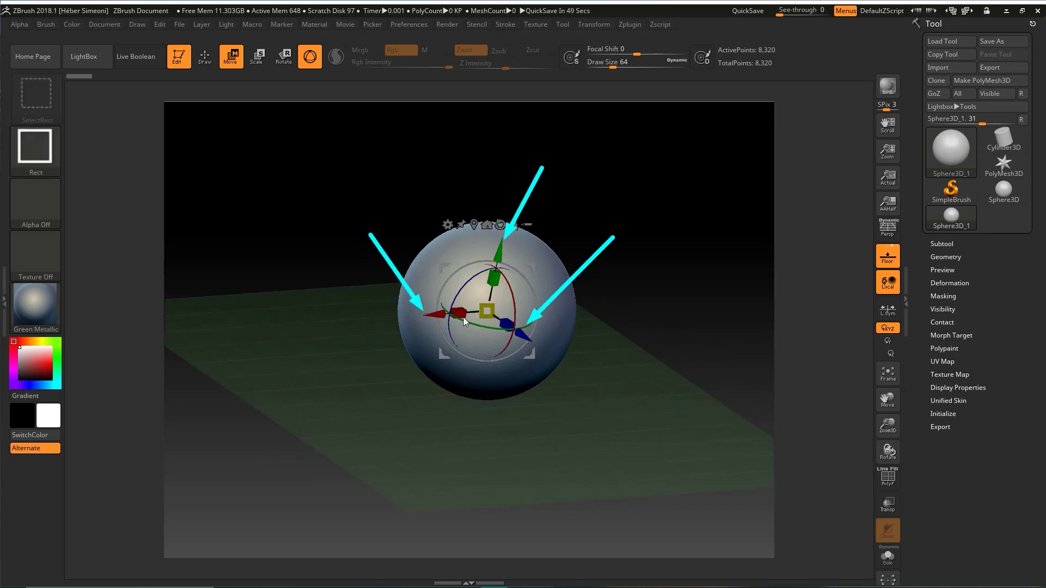
Try scaling the sphere along the X axis with the gizmo, and undo the change
key("ctrl+z")
key("ctrl+z")
key("ctrl+z")
left_click_drag(456, 390, 457, 318, "ctrl+shift")
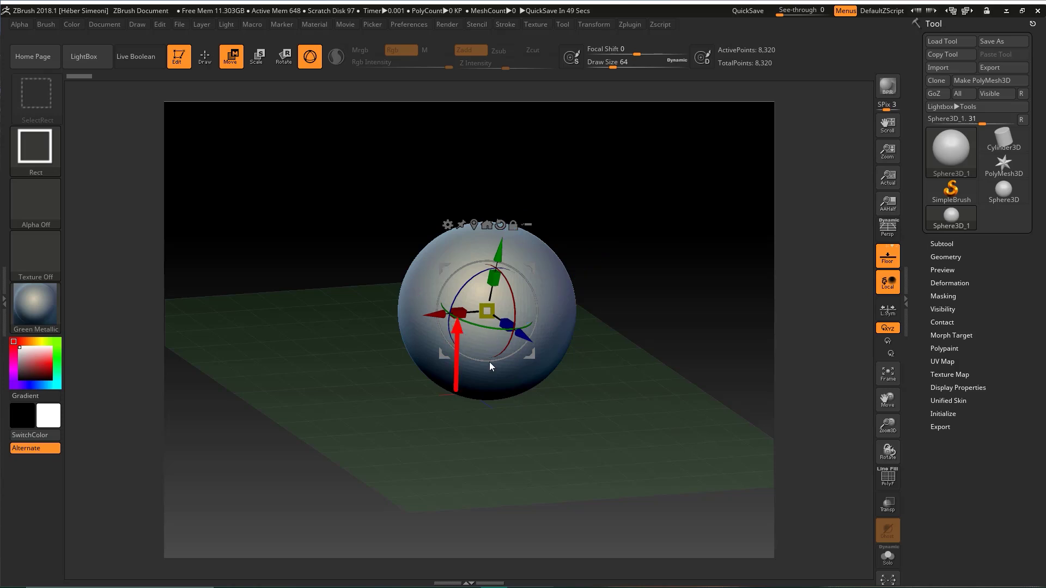
mouse_move(556, 221)
left_mouse_down("ctrl+shift")
mouse_move(498, 280)
mouse_move(492, 258)
left_mouse_up("ctrl+shift")
key("Escape")
key("ctrl+z")
left_click_drag(459, 314, 436, 313)
key("ctrl+z")
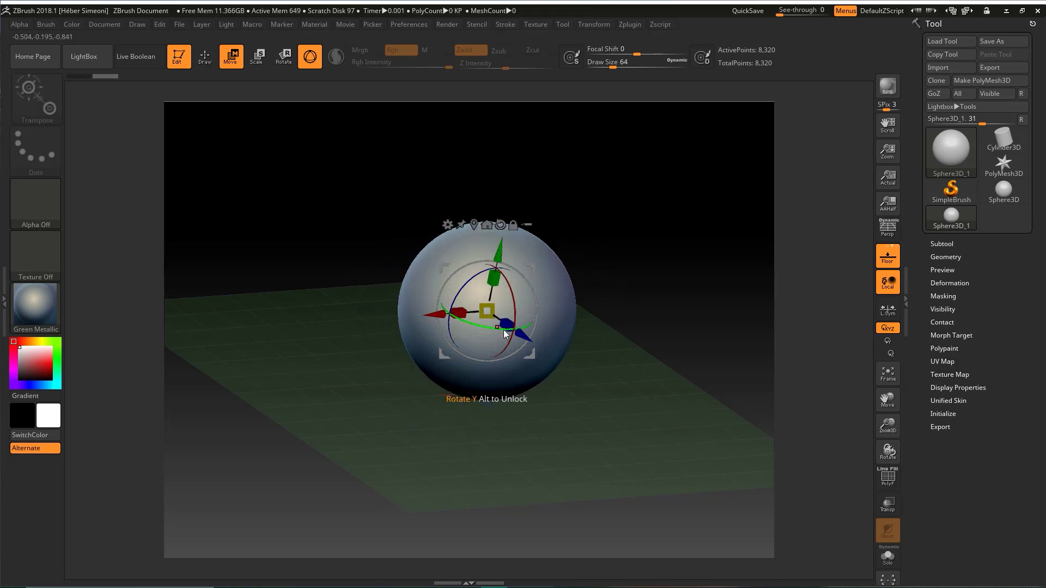
mouse_move(573, 188)
left_mouse_down("ctrl+shift")
mouse_move(511, 262)
mouse_move(491, 309)
mouse_move(545, 257)
mouse_move(491, 303)
left_mouse_up("ctrl+shift")
key("Escape")
key("ctrl+z")
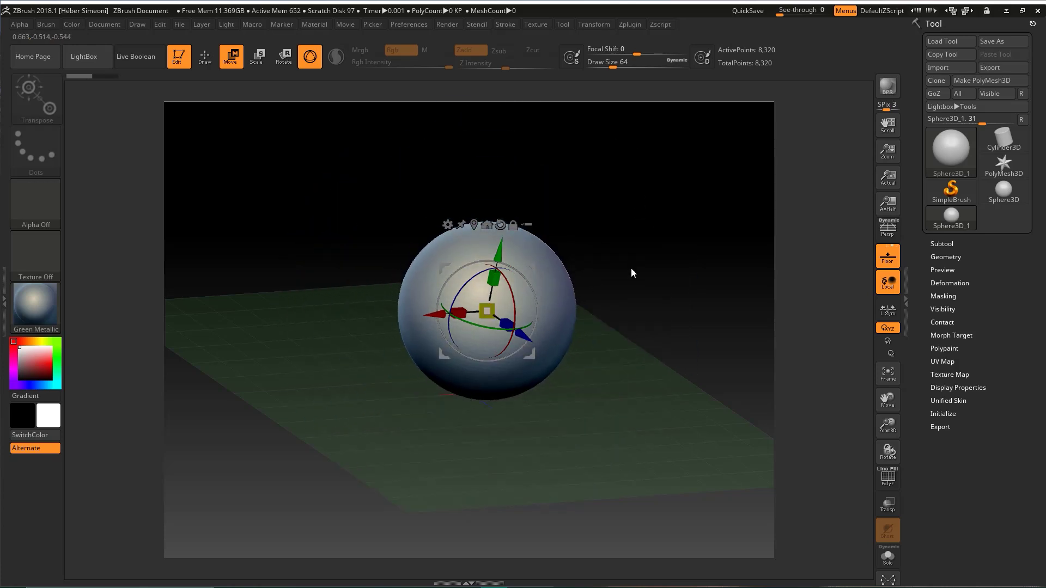
In a straight front view, stretch the sphere along the Y axis into an ellipsoid nearly twice as tall as it is wide
left_click_drag(629, 268, 660, 212, "shift")
key("ctrl+shift")
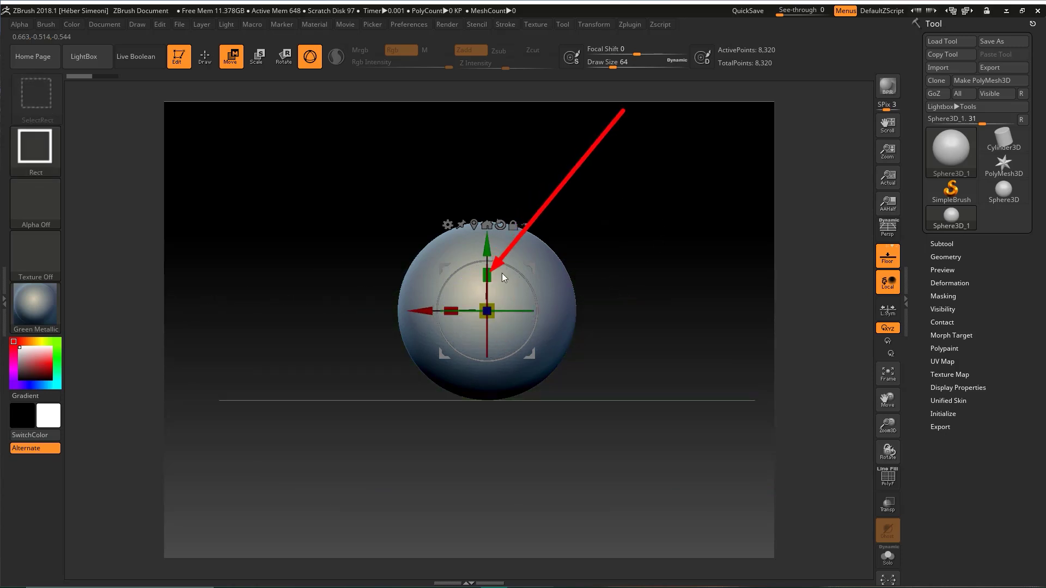
left_click_drag(489, 274, 518, 207)
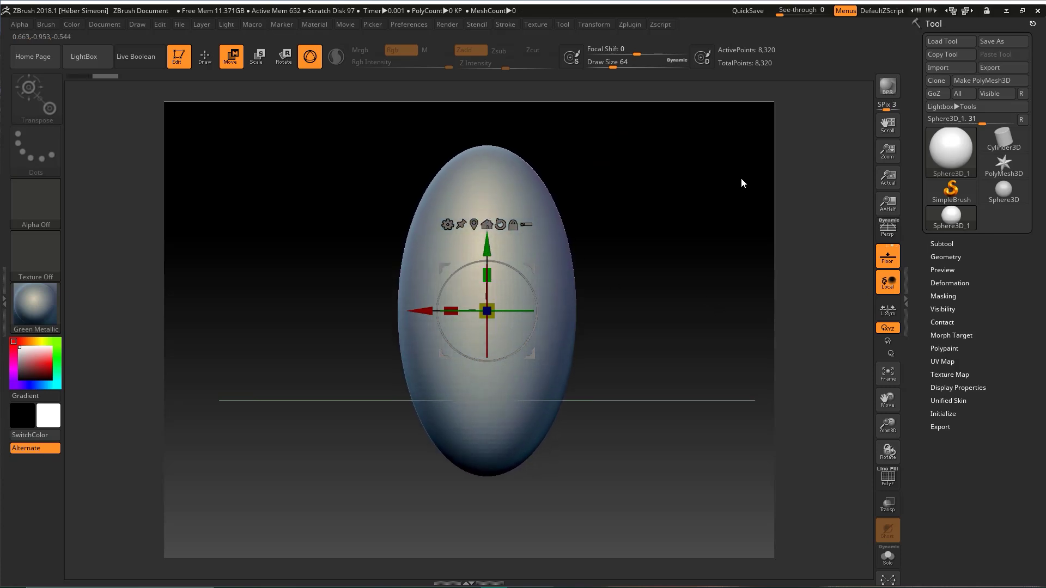
key("ctrl")
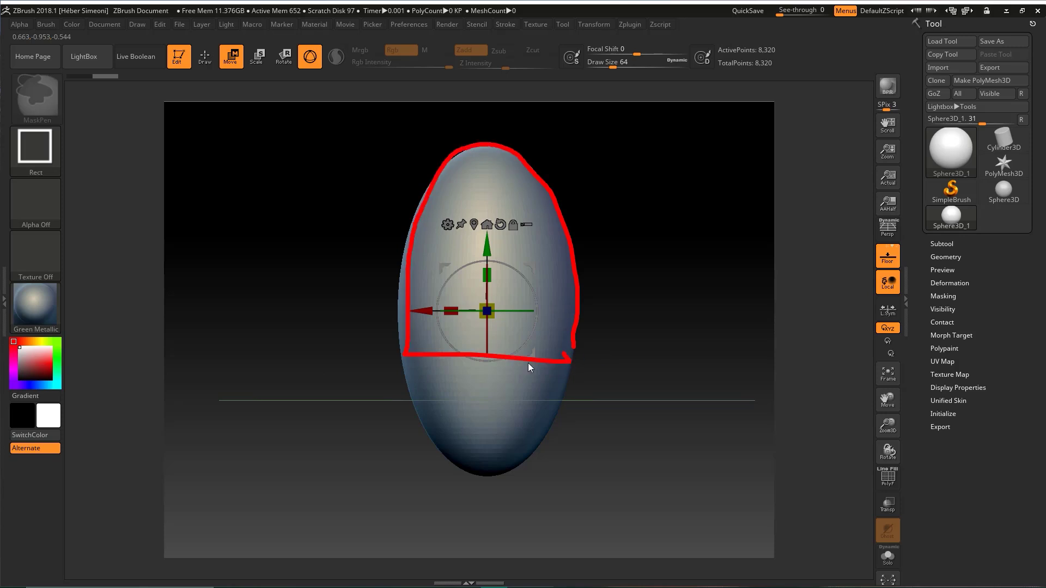
left_click_drag(632, 333, 552, 364)
mouse_move(403, 329)
left_mouse_down()
mouse_move(407, 468)
mouse_move(436, 357)
mouse_move(509, 362)
left_mouse_up()
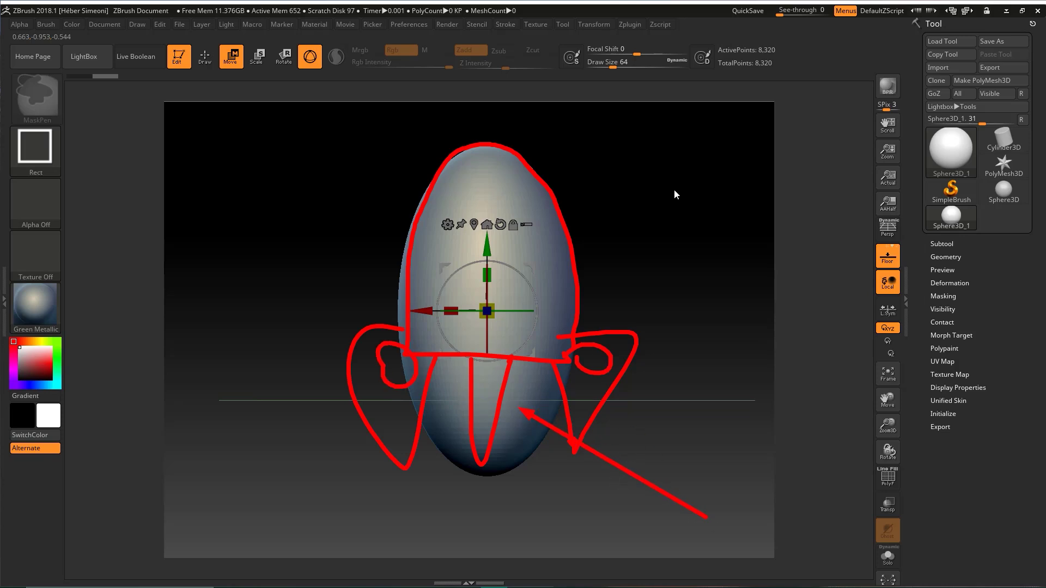
Convert the stretched sphere primitive into a sculptable PolyMesh3D
key("ctrl+shift")
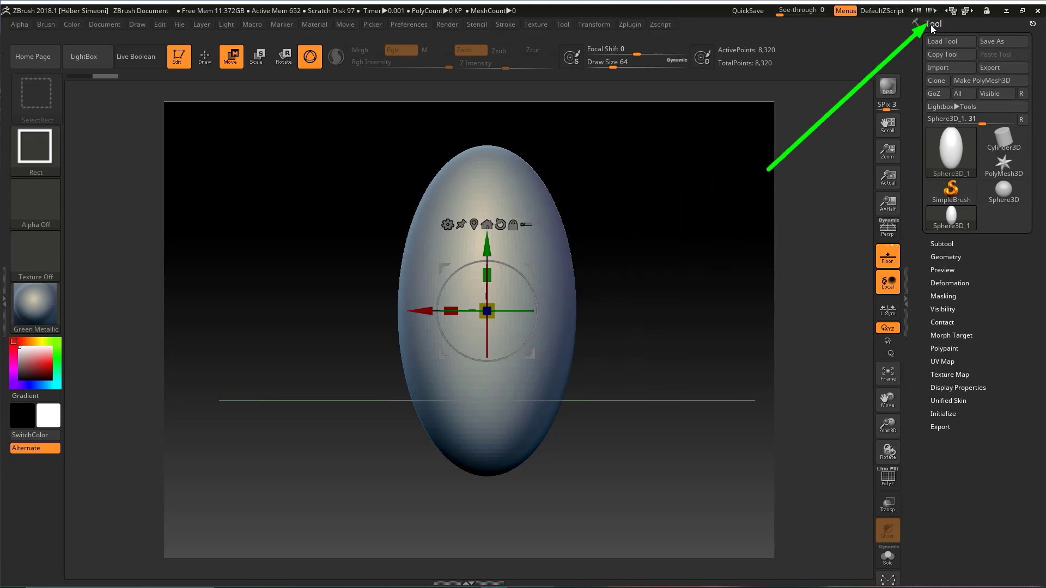
left_click(979, 80)
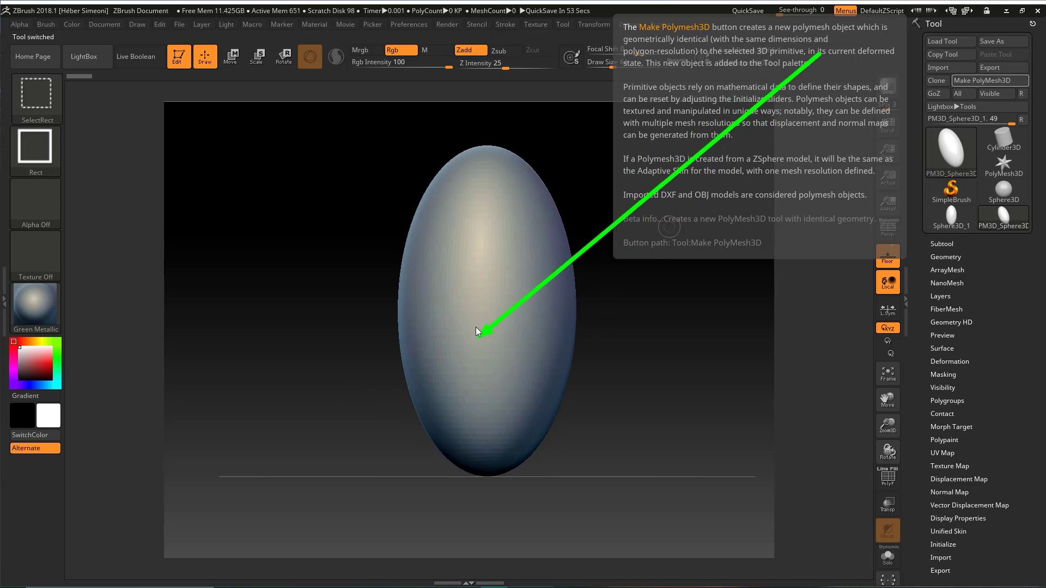
key("Escape")
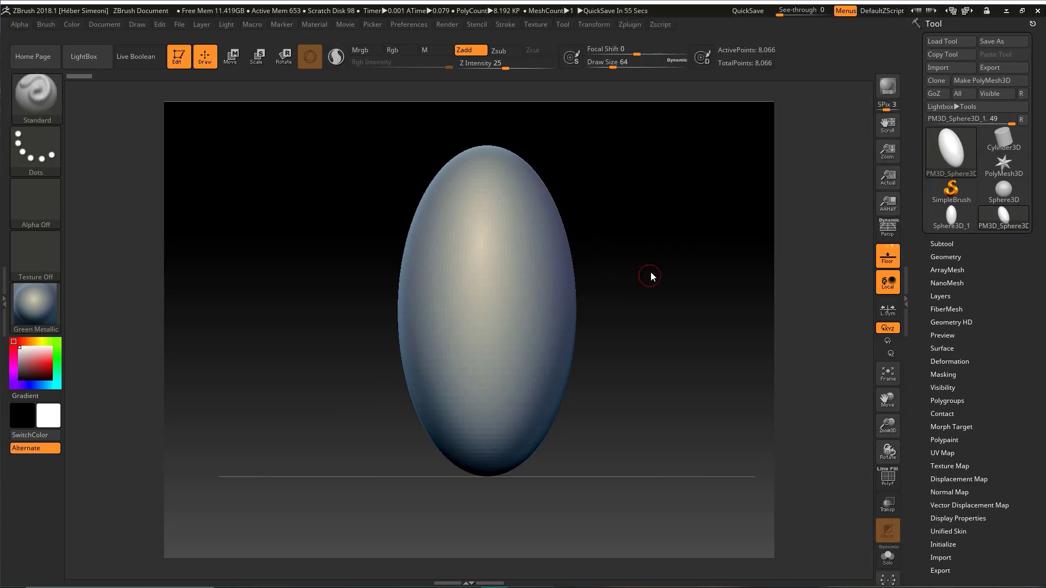
mouse_move(642, 310)
left_mouse_down()
mouse_move(635, 355)
mouse_move(642, 336)
mouse_move(621, 332)
mouse_move(616, 343)
mouse_move(611, 324)
mouse_move(642, 301)
left_mouse_up()
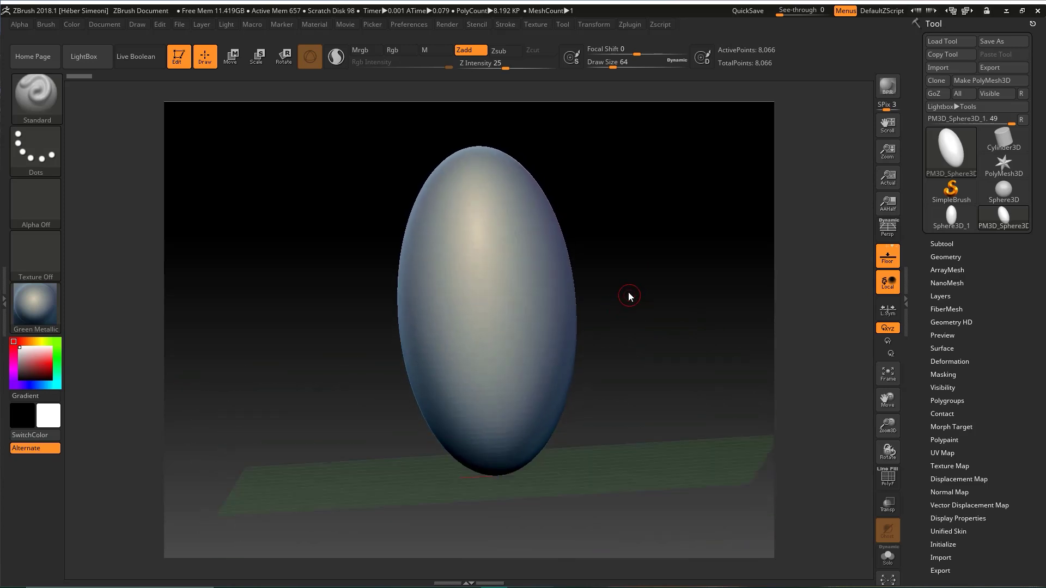
Apply a Taper deformation to the ellipsoid along the Y axis only, giving it an egg shape with a wider top and narrower base
mouse_move(561, 207)
left_mouse_down()
mouse_move(980, 77)
mouse_move(938, 30)
mouse_move(919, 27)
mouse_move(941, 24)
mouse_move(949, 314)
mouse_move(962, 328)
mouse_move(991, 288)
mouse_move(990, 256)
mouse_move(993, 270)
left_mouse_up()
key("Escape")
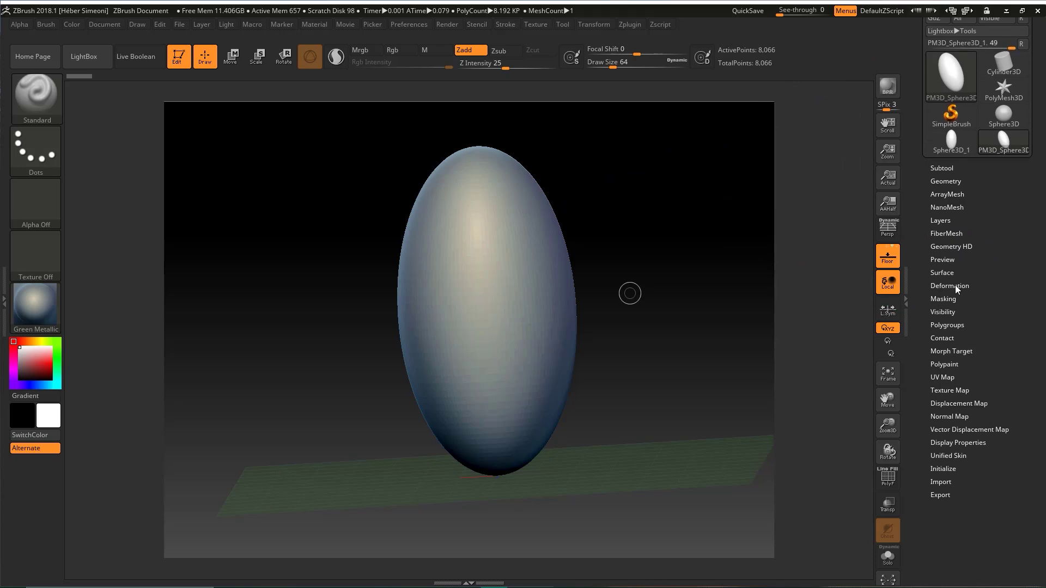
left_click(949, 285)
left_click_drag(983, 218, 1011, 80)
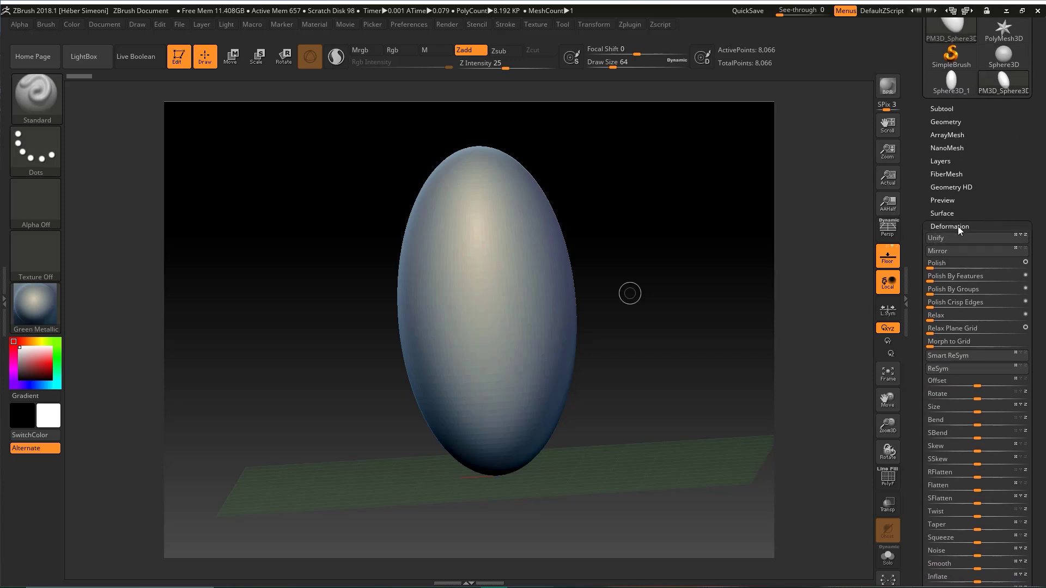
left_click_drag(984, 165, 991, 126)
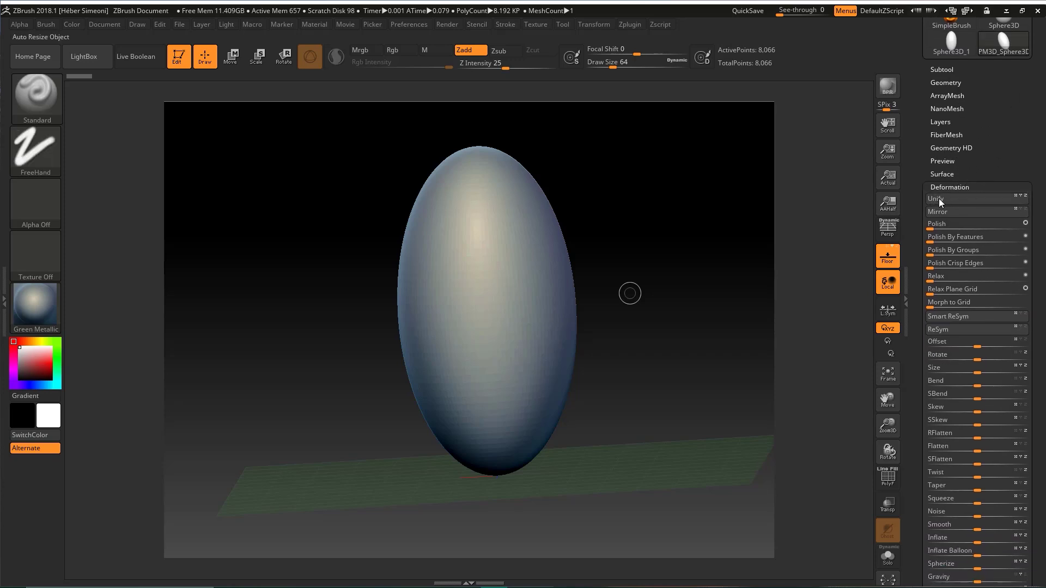
mouse_move(792, 188)
left_mouse_down("ctrl+shift")
mouse_move(934, 383)
mouse_move(927, 544)
mouse_move(943, 368)
mouse_move(920, 339)
mouse_move(929, 367)
mouse_move(1014, 359)
mouse_move(1016, 369)
mouse_move(481, 485)
mouse_move(487, 475)
left_mouse_up("ctrl+shift")
left_click_drag(605, 425, 620, 428)
mouse_move(318, 390)
left_mouse_down("ctrl+shift")
mouse_move(449, 478)
mouse_move(473, 473)
mouse_move(442, 480)
mouse_move(486, 475)
mouse_move(494, 452)
mouse_move(479, 231)
mouse_move(482, 447)
mouse_move(470, 346)
mouse_move(626, 296)
mouse_move(958, 419)
mouse_move(934, 493)
mouse_move(1023, 489)
left_mouse_up("ctrl+shift")
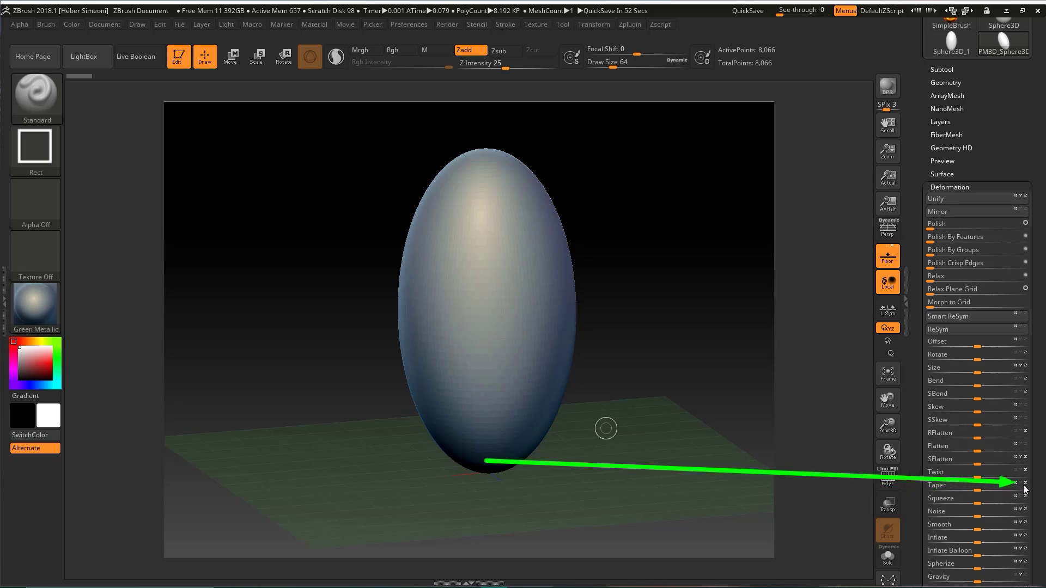
key("Escape")
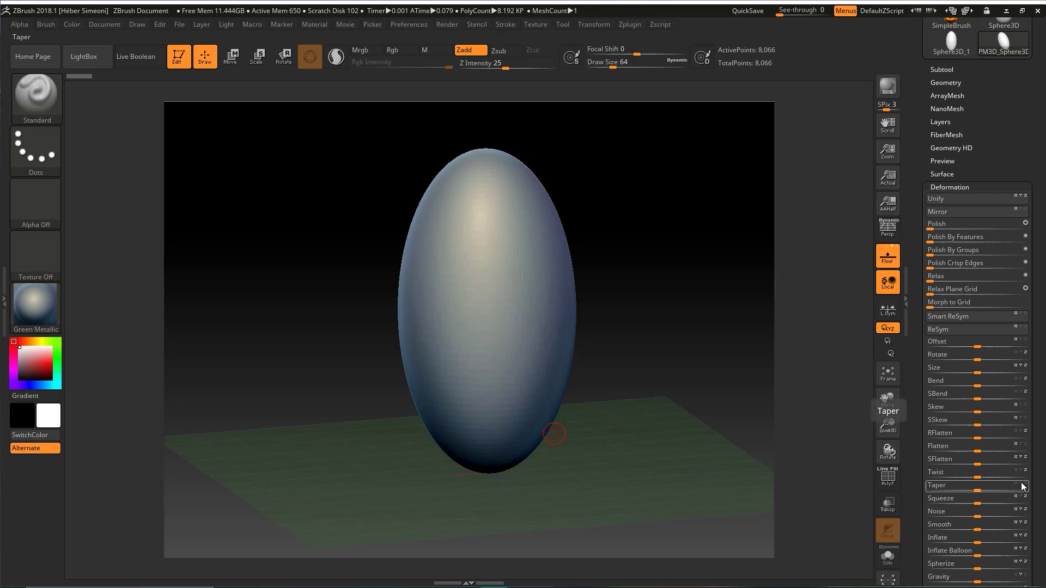
left_click(974, 494)
mouse_move(974, 493)
left_mouse_down()
mouse_move(938, 493)
mouse_move(956, 489)
left_mouse_up()
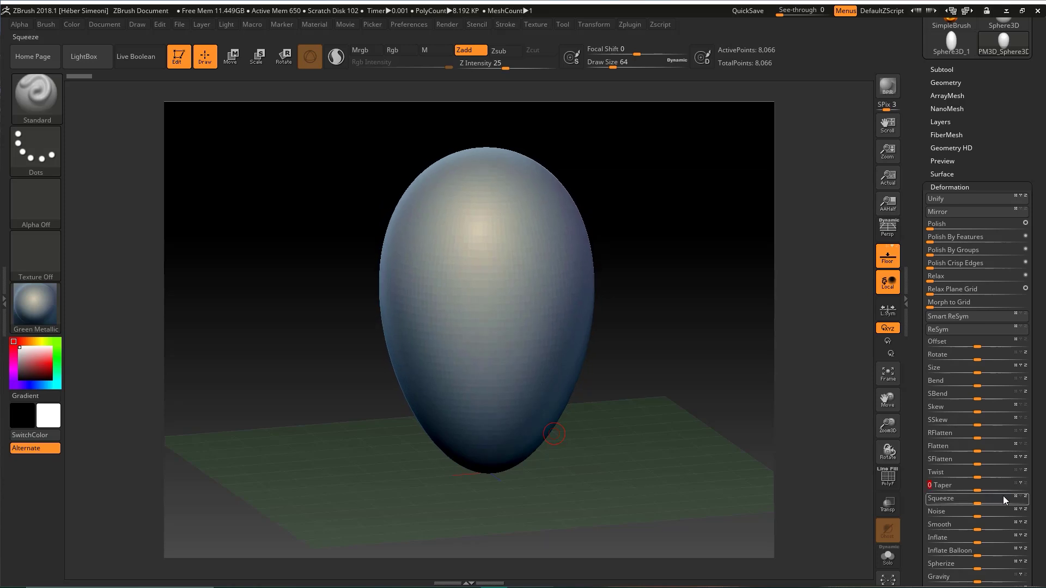
Align the view straight to the front and choose TrimCurve as the active selection brush
key("ctrl+shift")
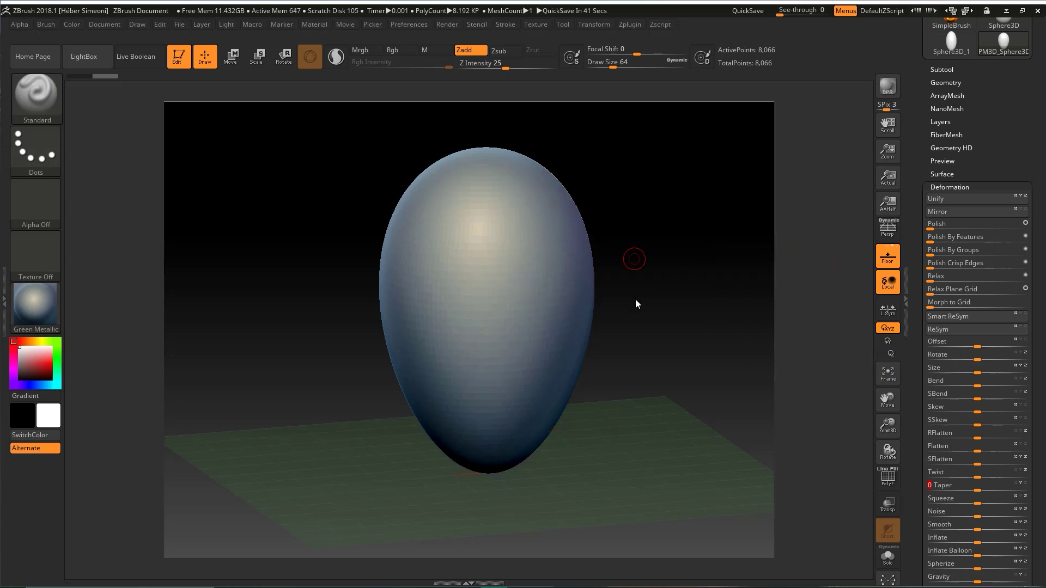
mouse_move(635, 298)
left_mouse_down()
mouse_move(645, 385)
mouse_move(622, 386)
left_mouse_up()
mouse_move(638, 317)
left_mouse_down("ctrl+shift")
mouse_move(512, 470)
mouse_move(493, 477)
mouse_move(570, 469)
mouse_move(567, 443)
left_mouse_up("ctrl+shift")
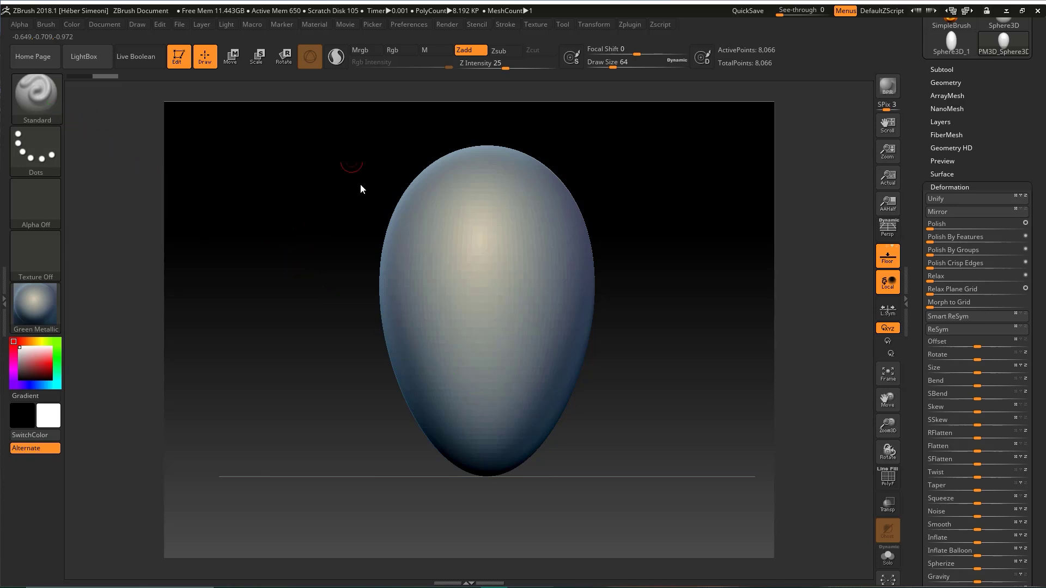
key("ctrl")
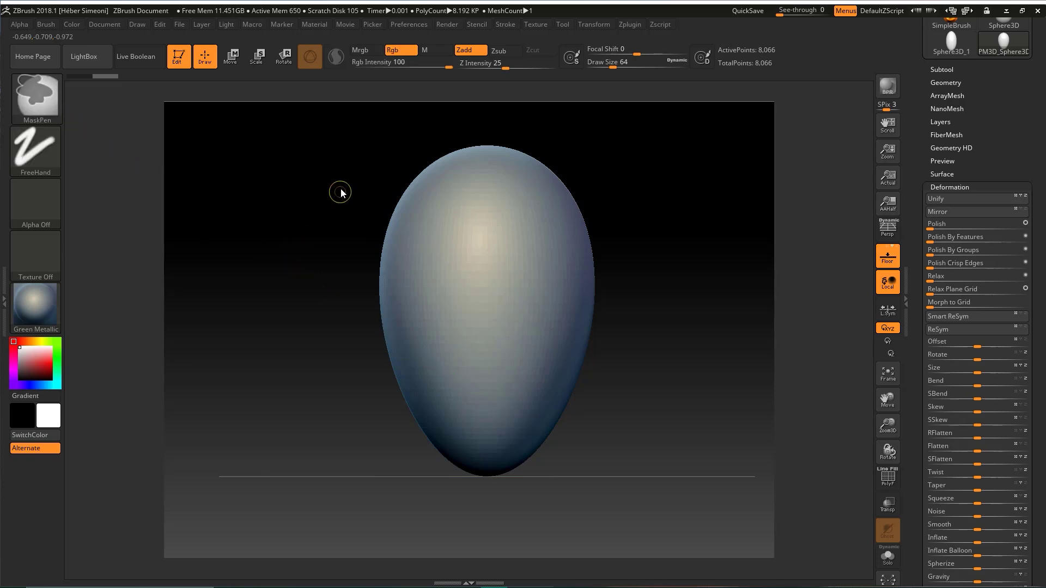
key("ctrl+shift")
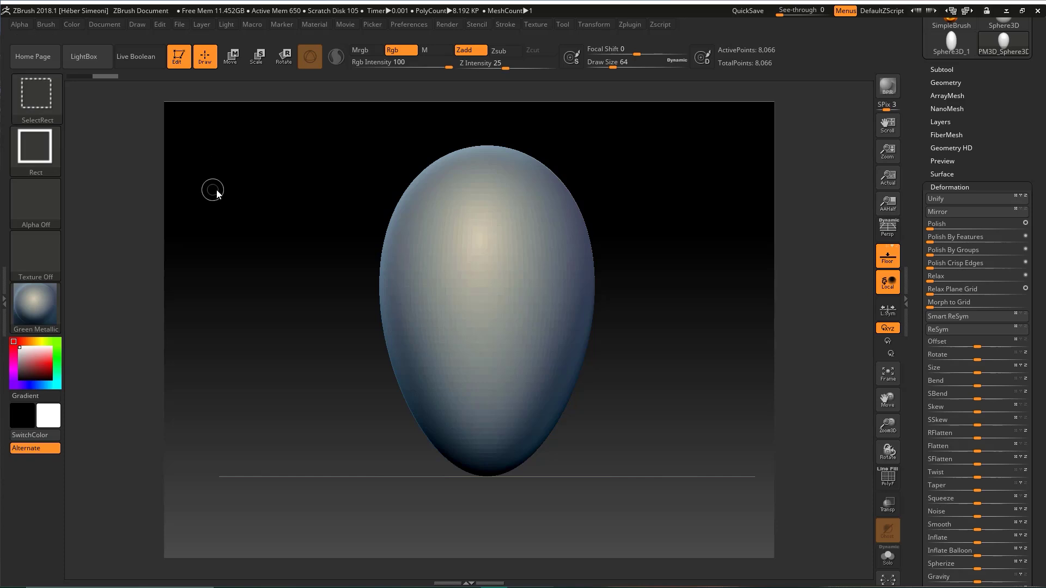
key("ctrl")
key("ctrl+shift")
left_click(33, 90)
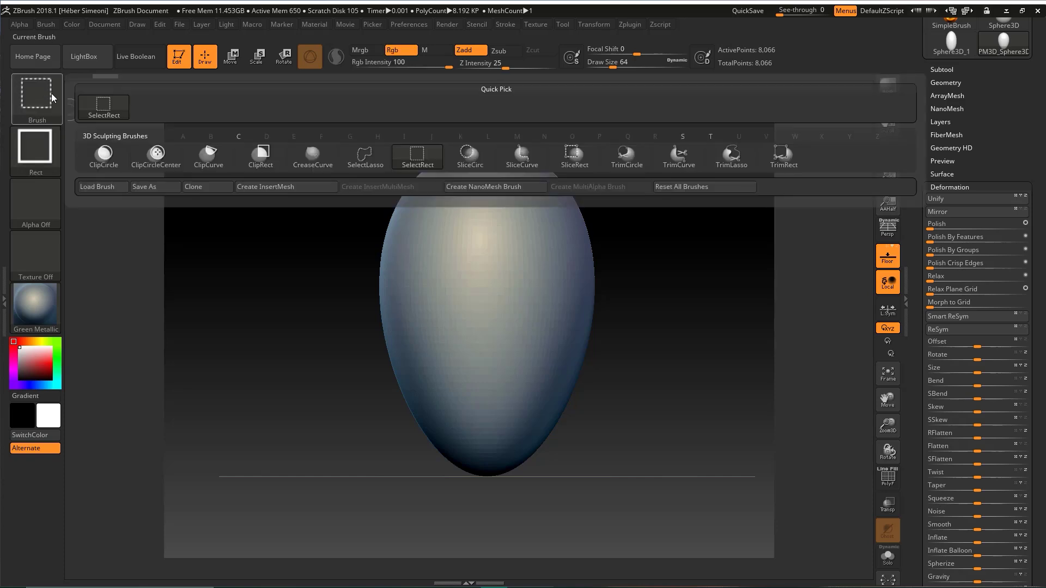
left_click(36, 94)
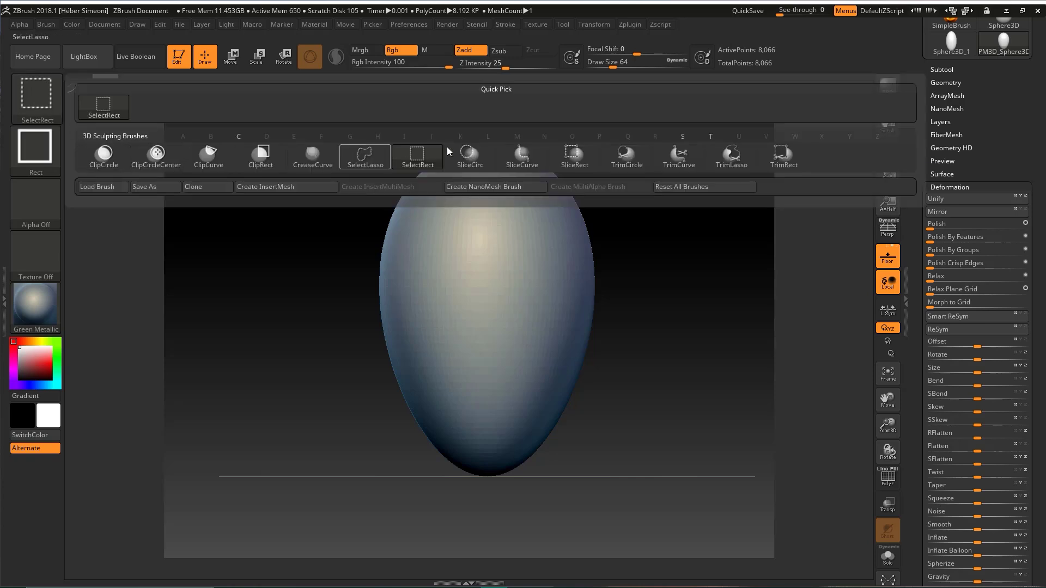
left_click(679, 163)
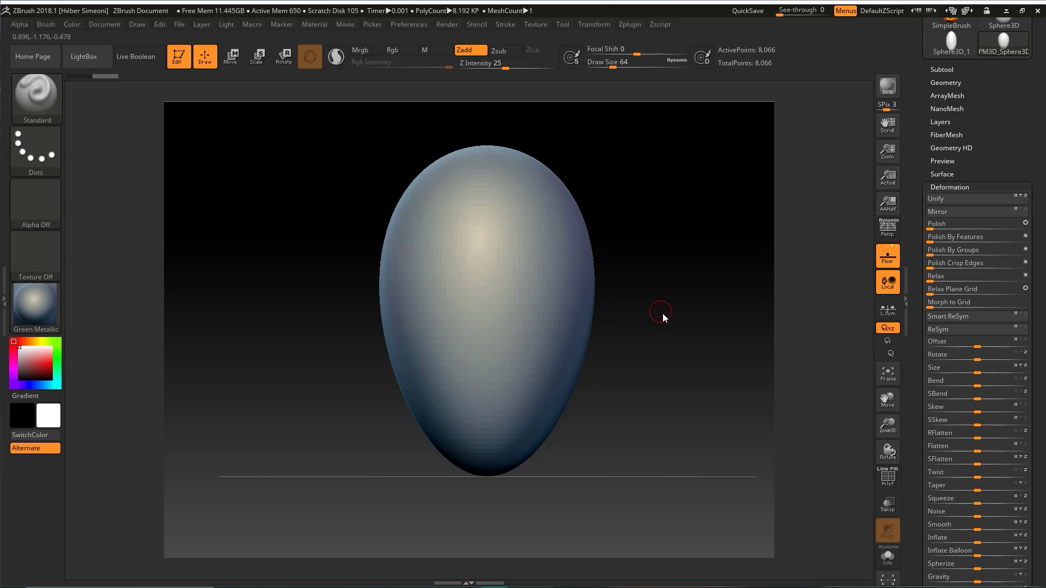
Try trimming the egg with horizontal TrimCurve cuts, one below and one near its widest part, and undo each cut
key("ctrl+shift")
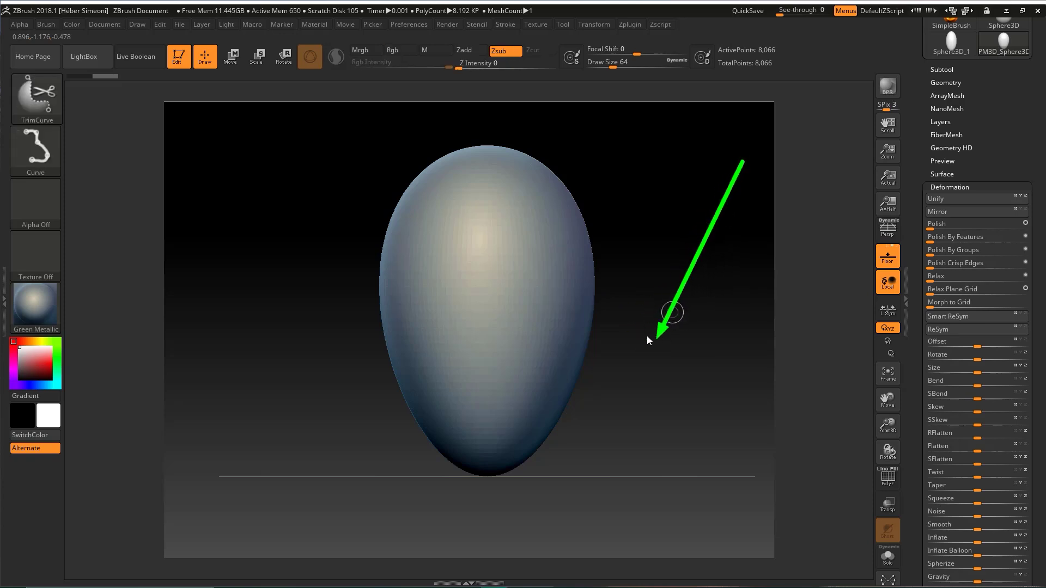
key("ctrl+shift")
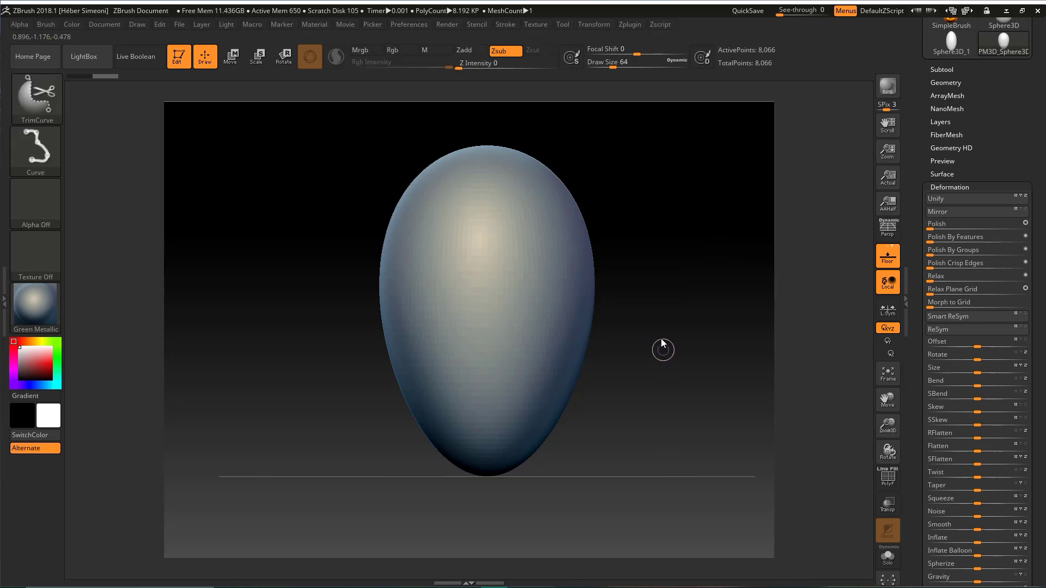
mouse_move(664, 351)
left_mouse_down("ctrl+shift")
mouse_move(210, 348)
mouse_move(332, 346)
mouse_move(344, 329)
mouse_move(311, 348)
left_mouse_up("ctrl+shift")
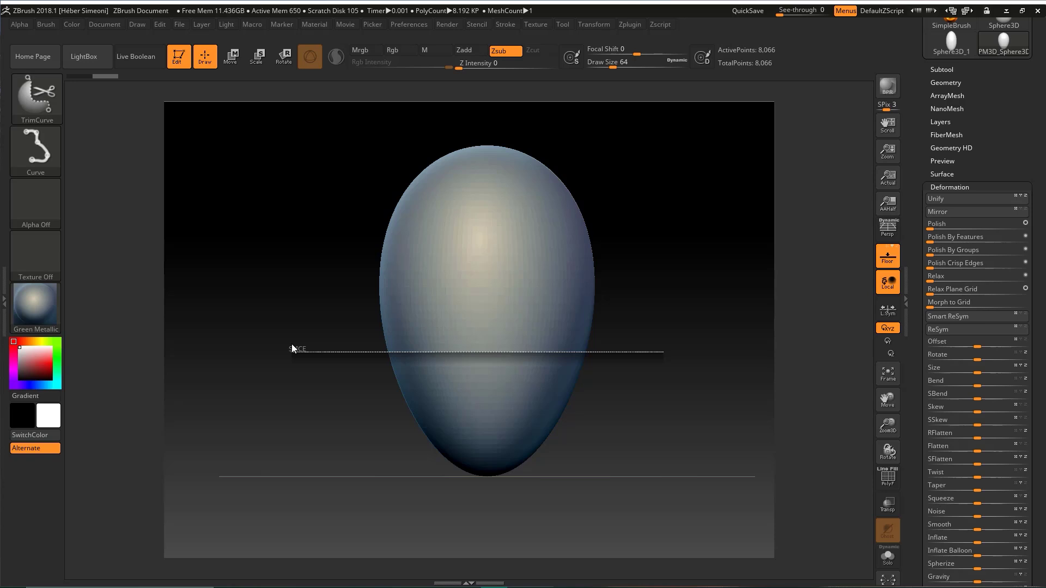
left_click_drag(292, 348, 322, 350, "ctrl+shift")
left_click_drag(302, 349, 303, 348, "ctrl+shift")
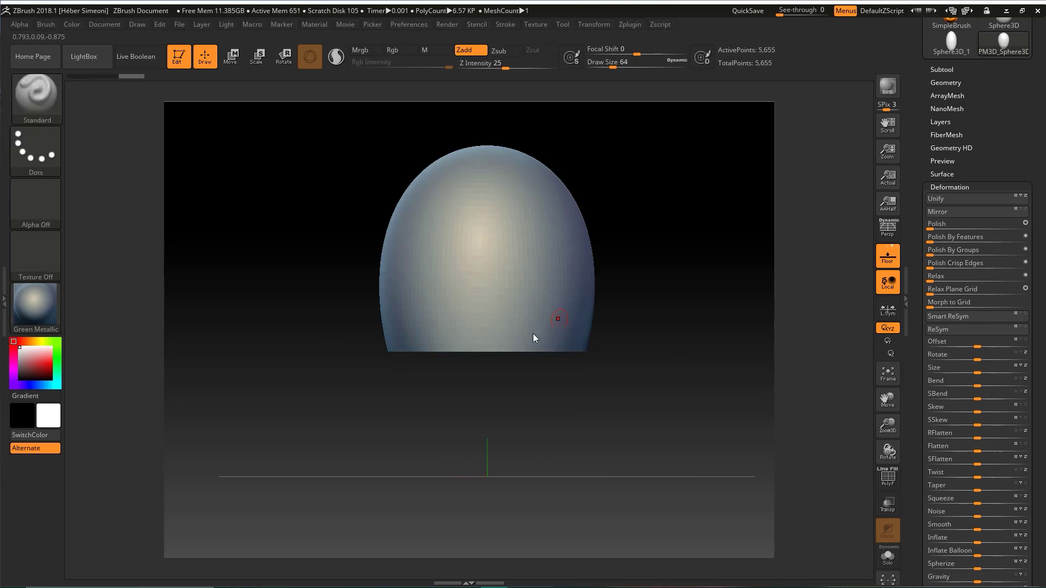
key("ctrl+z")
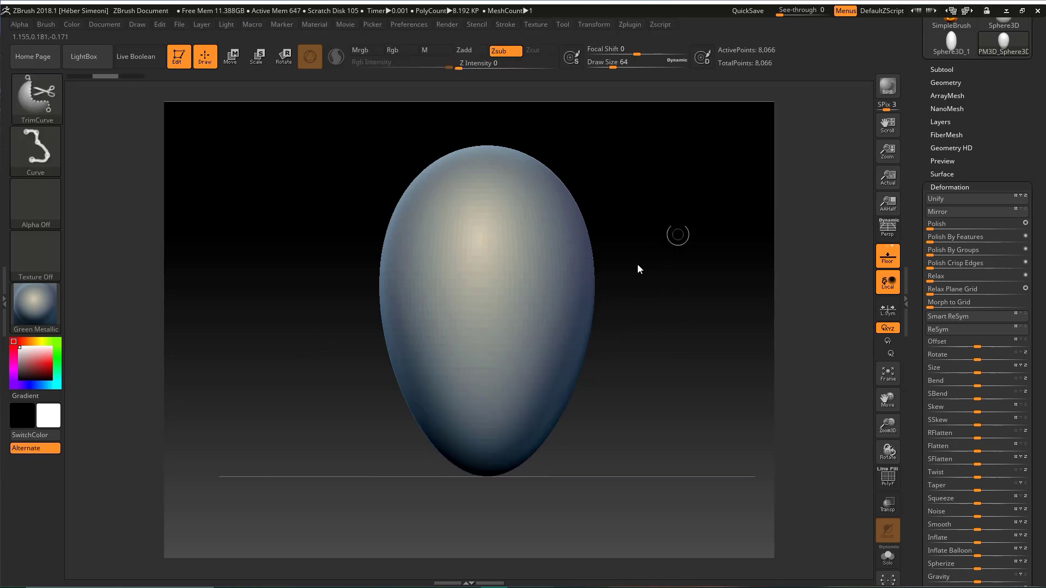
left_click_drag(671, 269, 284, 259, "ctrl+shift")
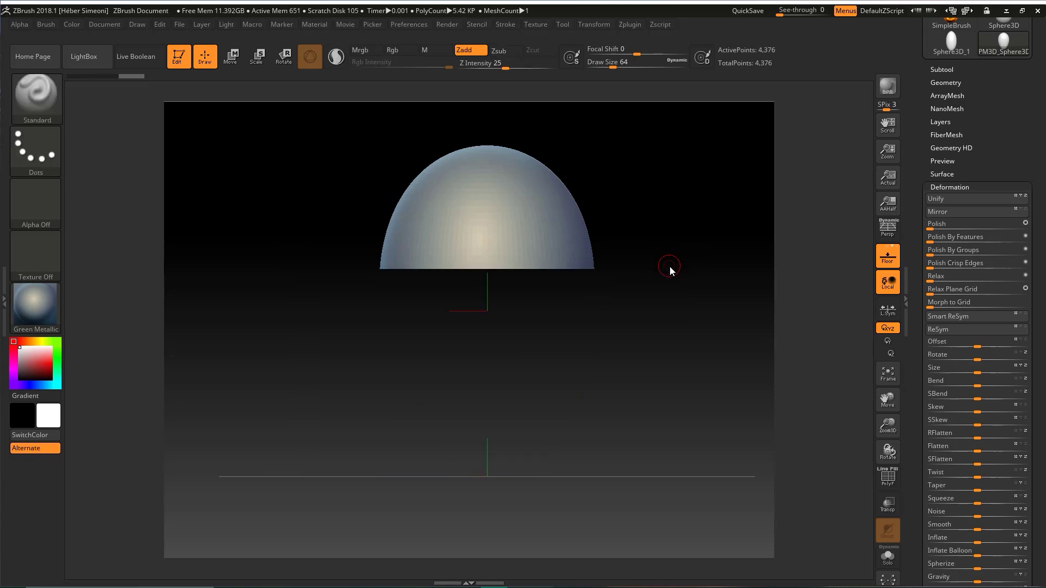
key("ctrl+z")
Try a horizontal trim slightly below the egg's widest part, examine the remaining outline, and undo the cut
left_click_drag(645, 353, 315, 358, "ctrl+shift")
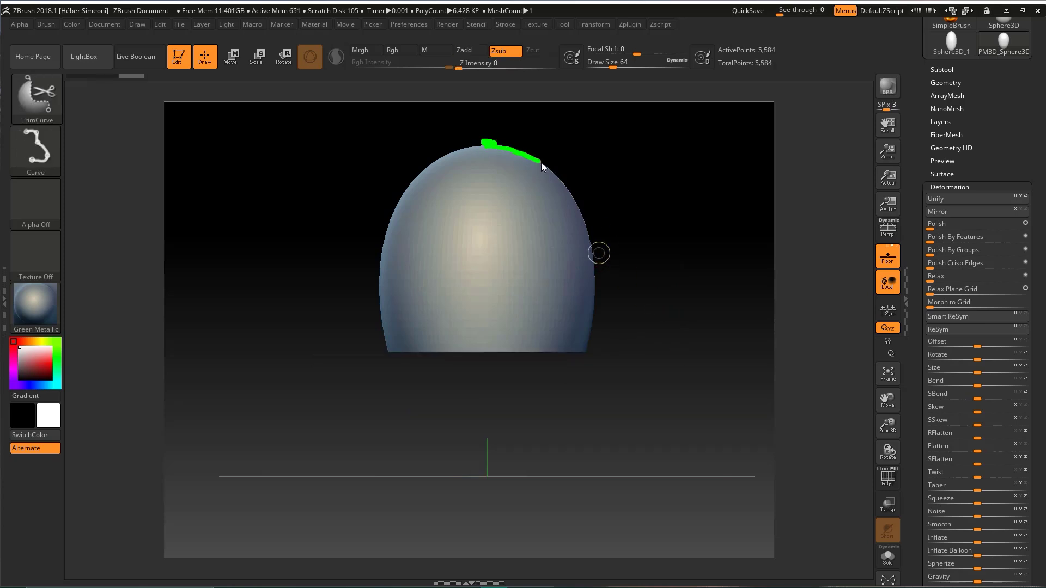
left_click_drag(570, 193, 587, 238, "ctrl+shift")
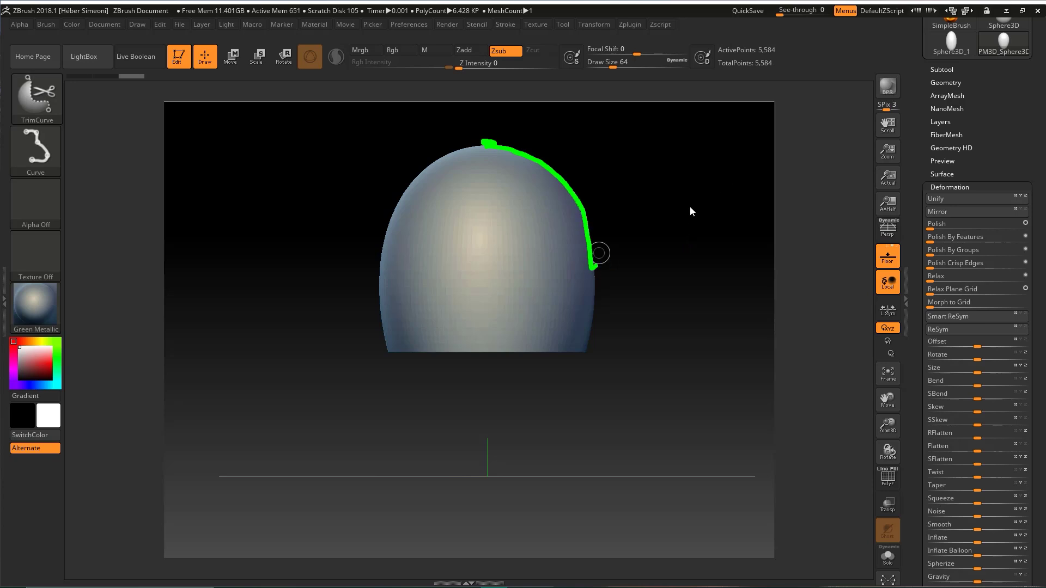
mouse_move(724, 176)
left_mouse_down()
mouse_move(600, 267)
mouse_move(626, 207)
mouse_move(597, 265)
mouse_move(606, 271)
left_mouse_up()
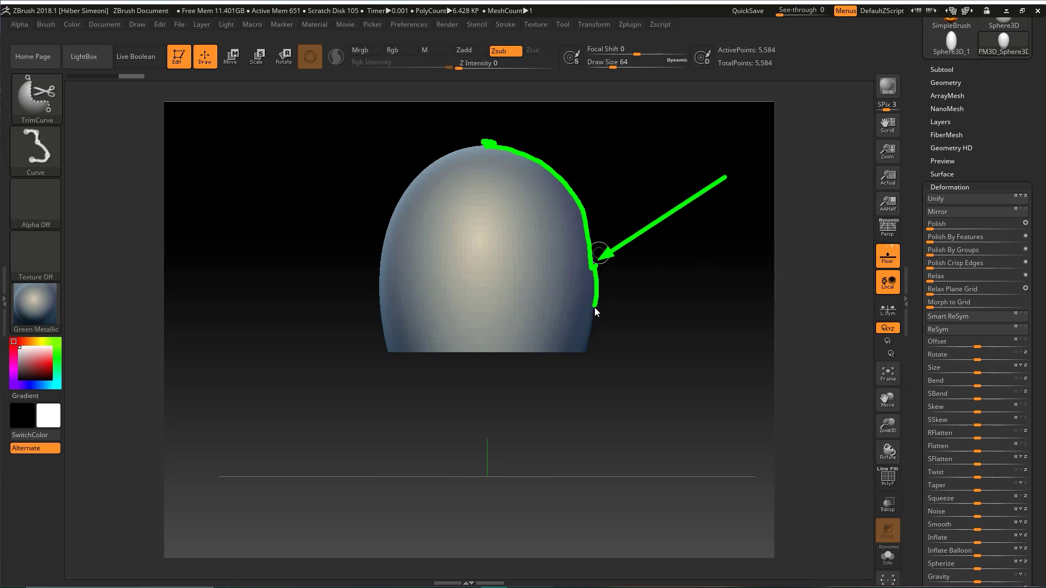
left_click_drag(708, 301, 584, 350, "ctrl+shift")
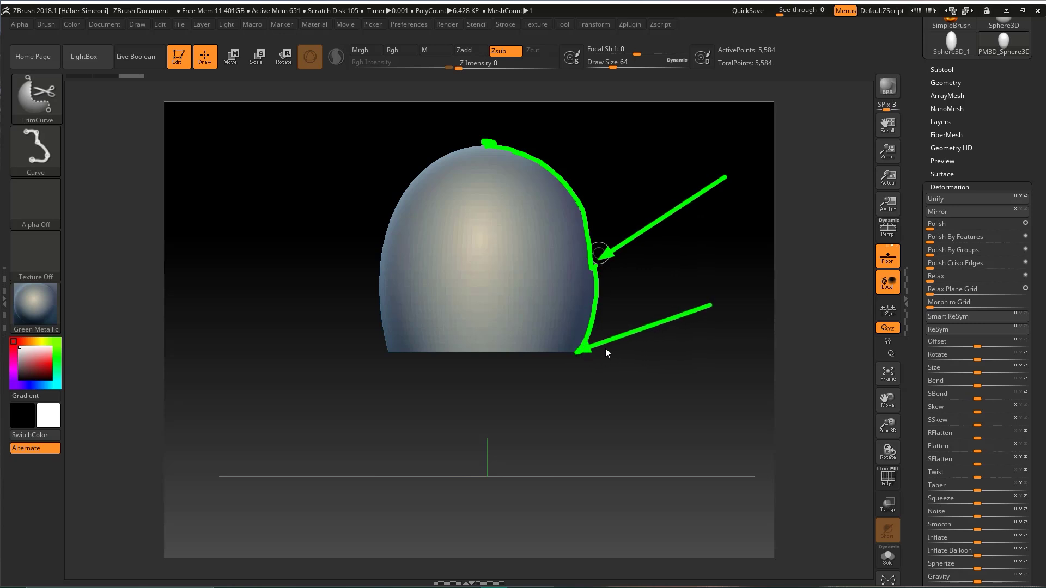
key("Escape")
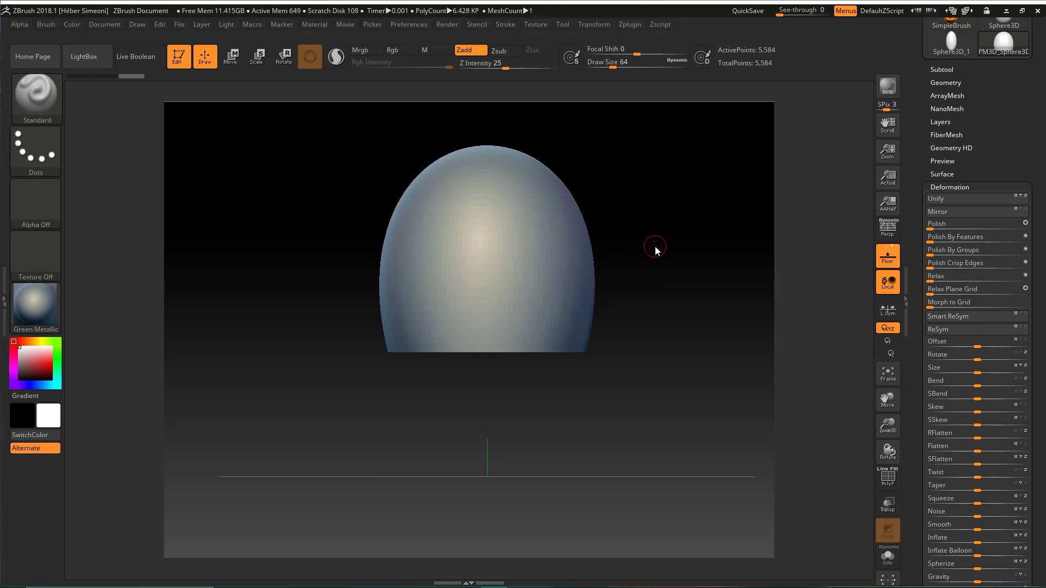
key("ctrl+z")
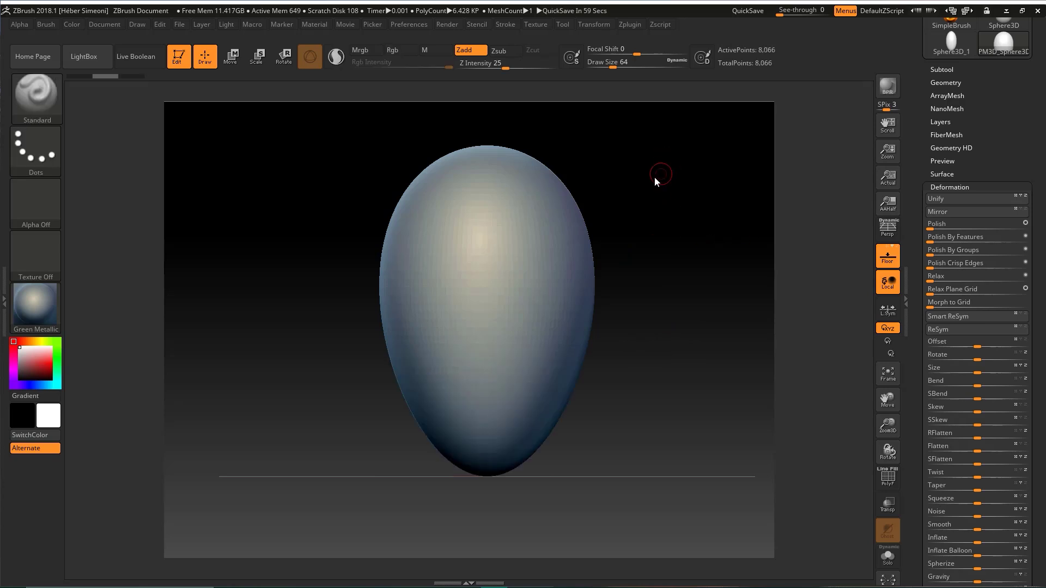
key("ctrl+z")
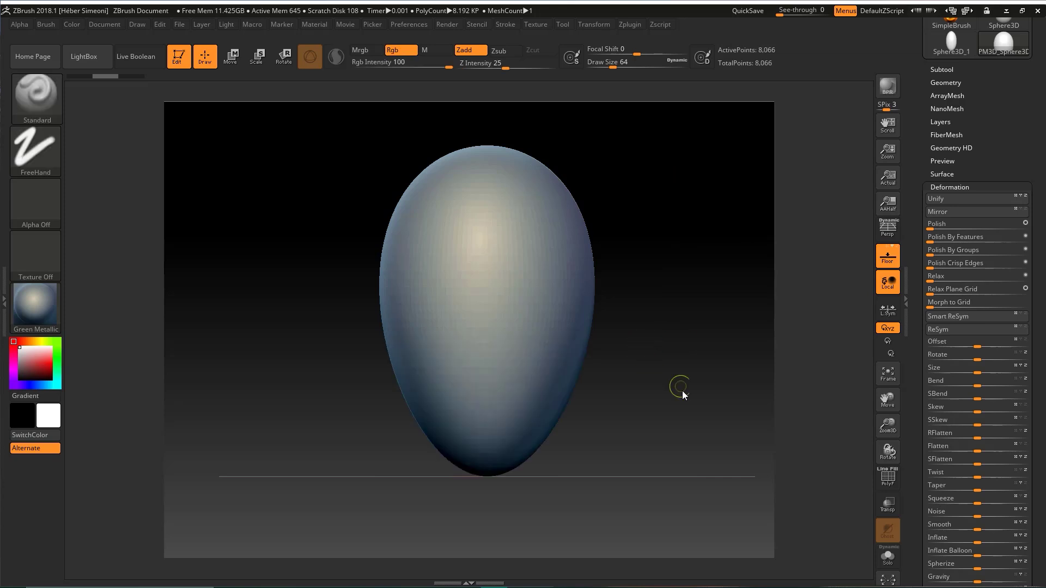
Try three more straight trims at different heights across the egg, undoing each one
left_click_drag(651, 391, 395, 391, "ctrl+shift")
key("ctrl+z")
left_click_drag(660, 420, 425, 420, "ctrl+shift")
key("ctrl+z")
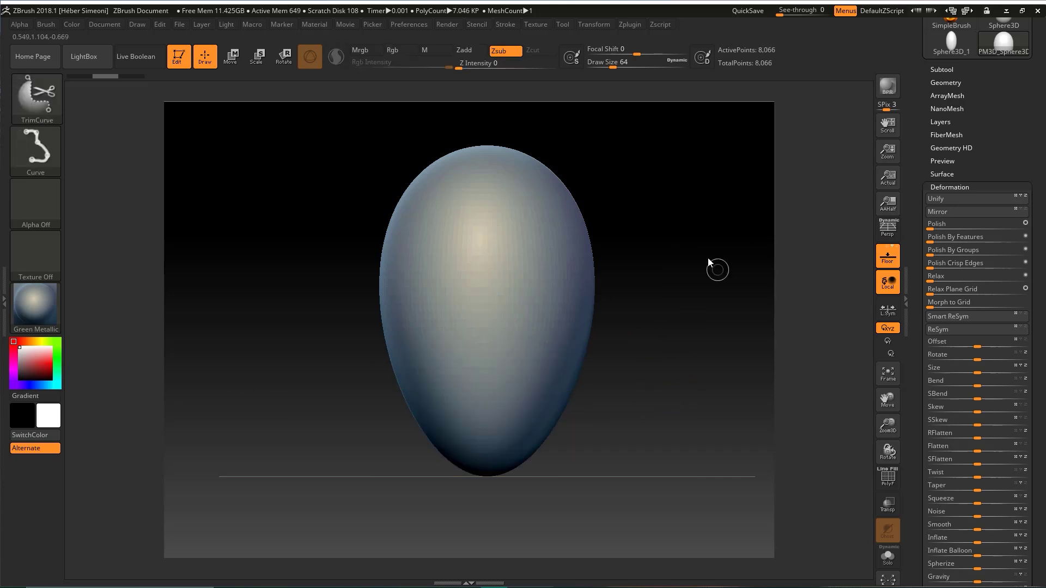
left_click_drag(681, 255, 327, 285, "ctrl+shift")
key("ctrl+z")
Cut off slightly more than the egg's lower third with a horizontal TrimCurve line, keeping the rounded upper part
left_click_drag(673, 353, 305, 350, "ctrl+shift")
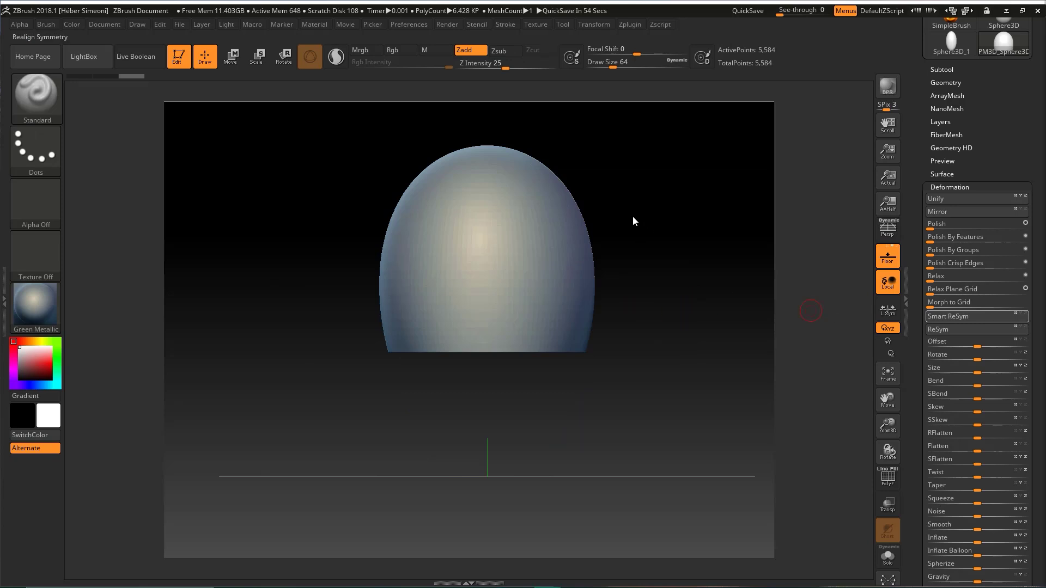
left_click_drag(634, 217, 648, 268)
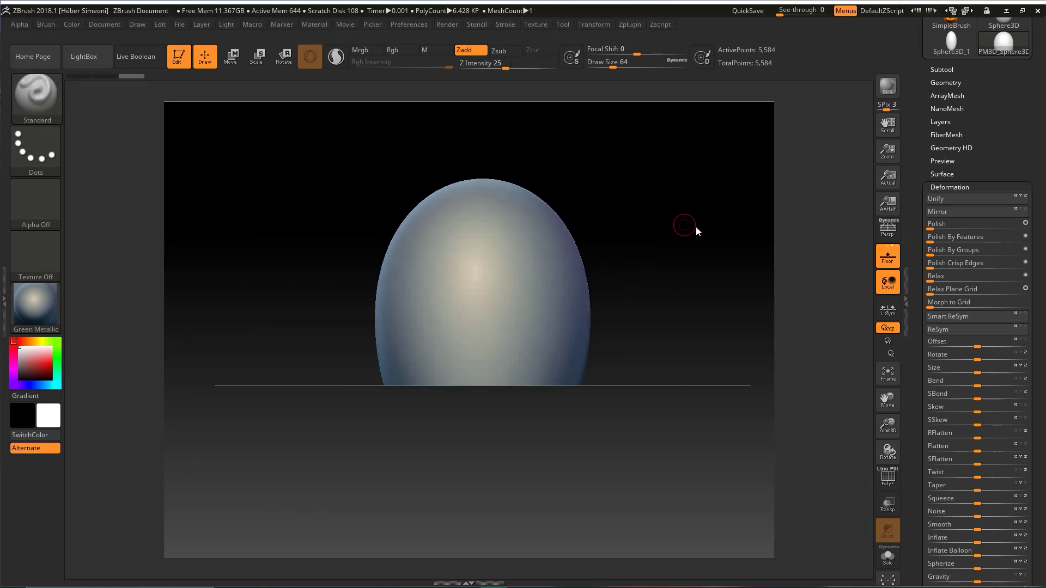
mouse_move(662, 233)
left_mouse_down()
mouse_move(691, 263)
mouse_move(658, 272)
mouse_move(653, 380)
mouse_move(656, 300)
left_mouse_up()
Mask the top cap of the trimmed dome with a rectangular mask across its full width
key("ctrl")
key("ctrl+shift")
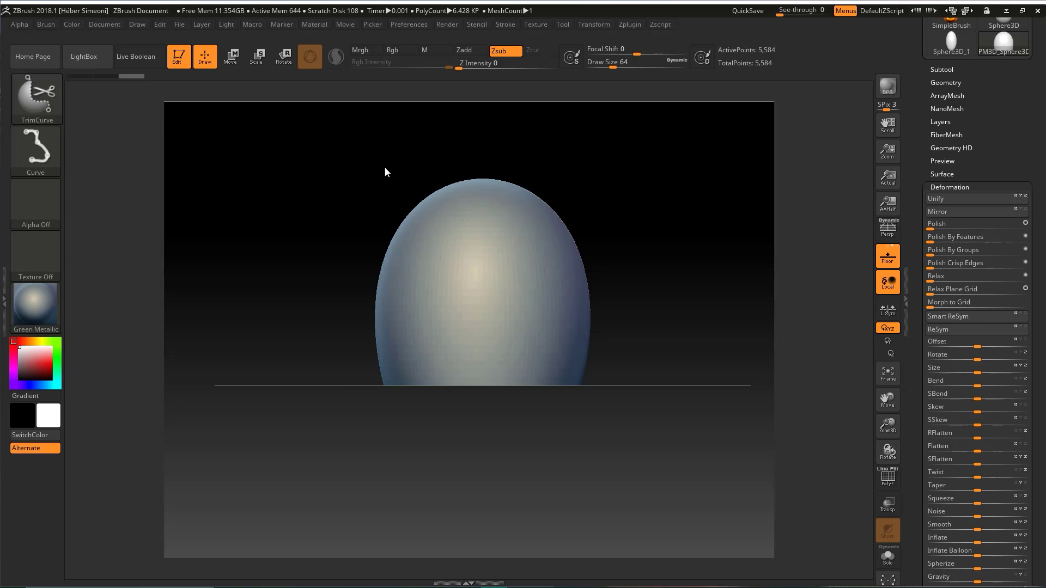
key("ctrl")
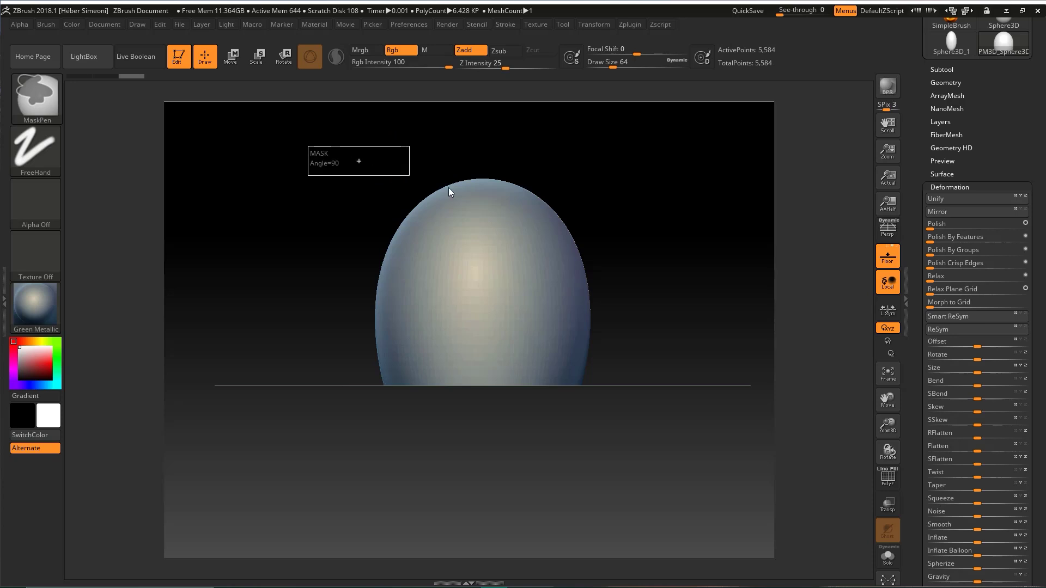
mouse_move(449, 192)
left_mouse_down("ctrl")
mouse_move(619, 257)
mouse_move(569, 201)
mouse_move(578, 216)
mouse_move(651, 214)
mouse_move(557, 201)
mouse_move(648, 220)
mouse_move(544, 182)
mouse_move(638, 220)
mouse_move(646, 217)
mouse_move(557, 192)
mouse_move(669, 219)
mouse_move(601, 189)
mouse_move(667, 220)
mouse_move(635, 283)
mouse_move(573, 219)
left_mouse_up("ctrl")
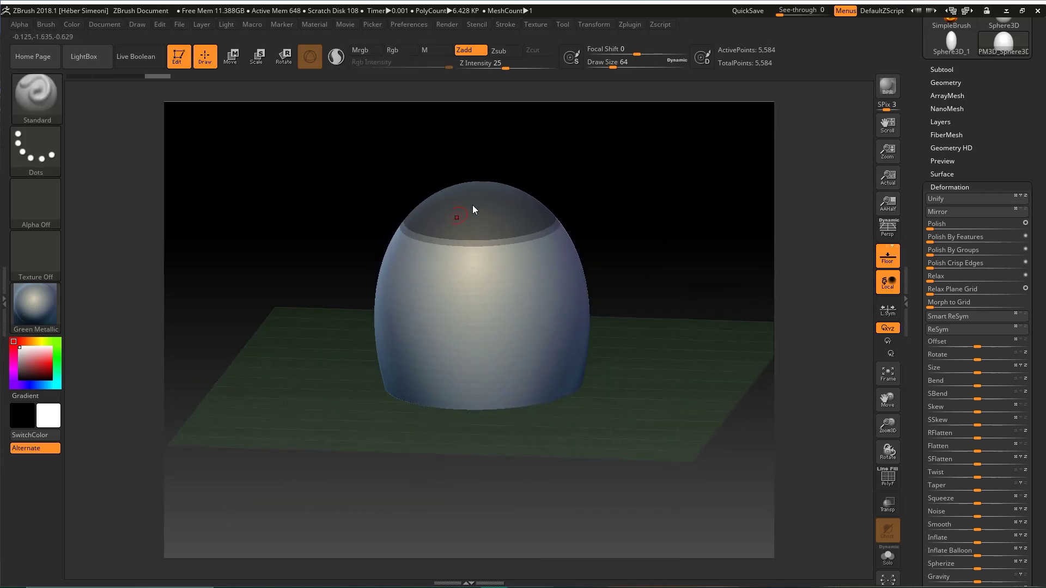
Close the deformation settings and bring up the subtool extraction settings for the masked dome
key("ctrl+shift")
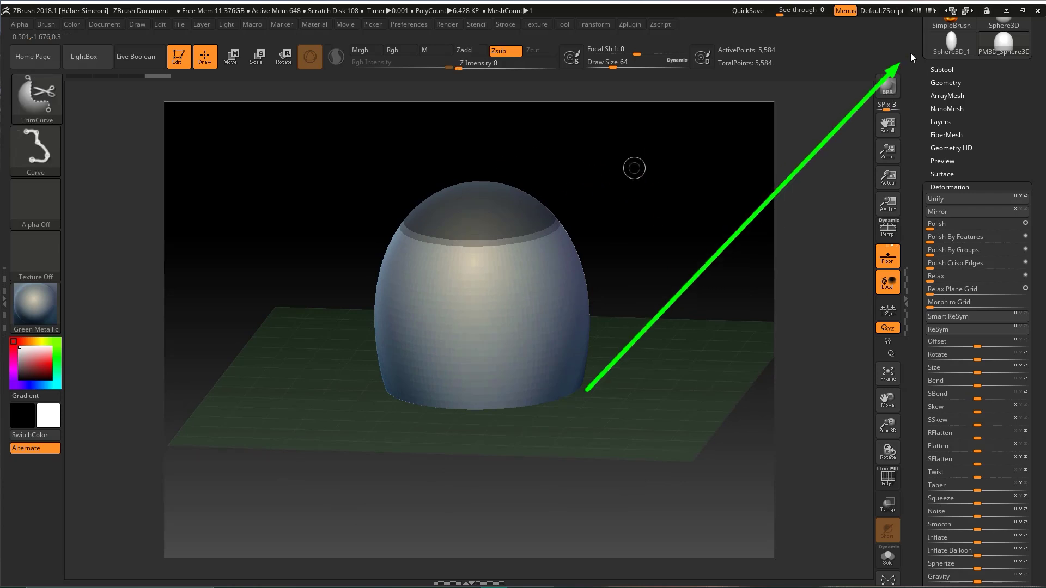
left_click(951, 187)
left_click_drag(981, 167, 978, 192)
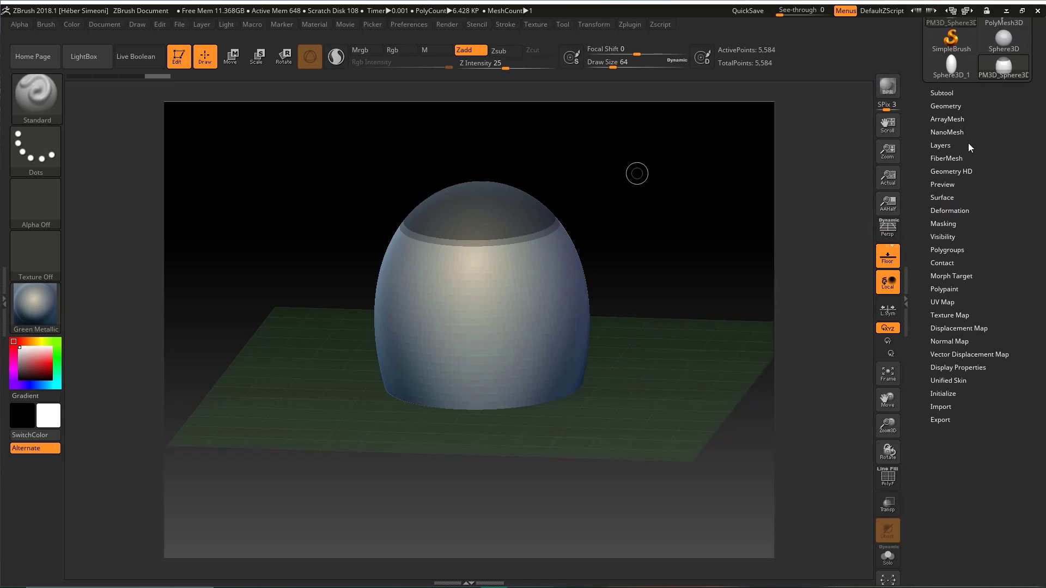
left_click(940, 92)
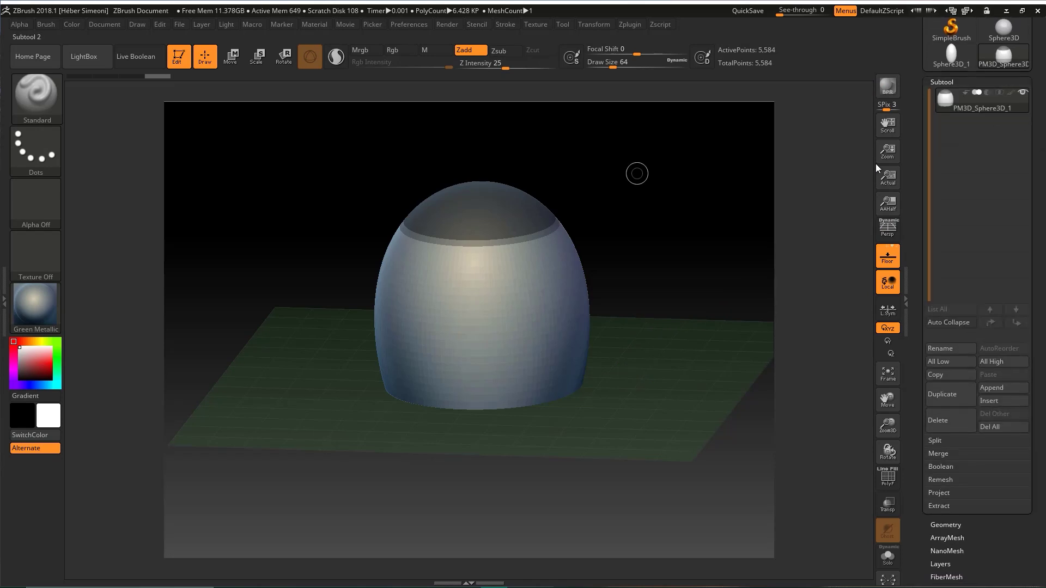
key("ctrl+shift")
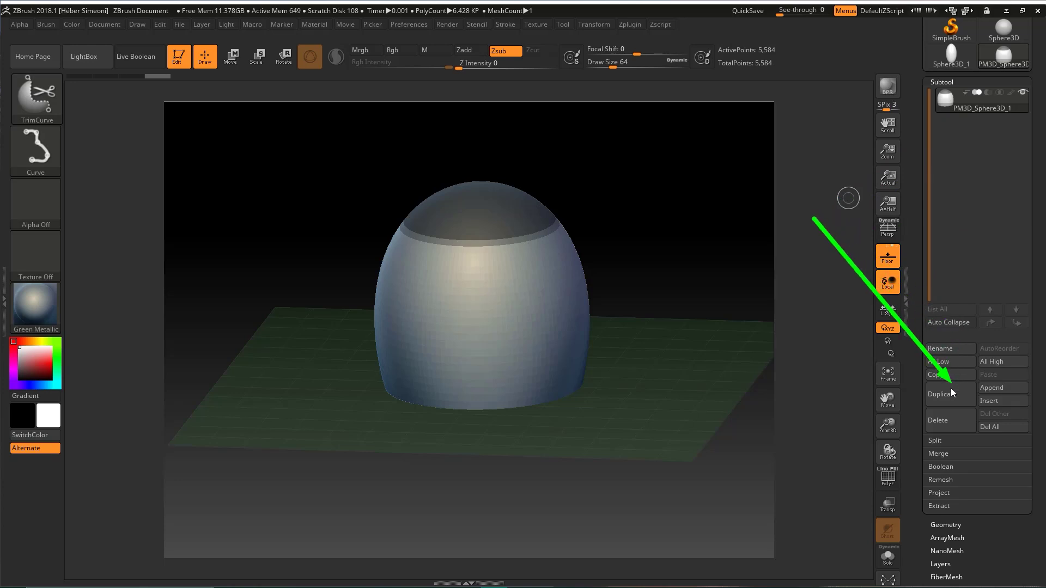
left_click(941, 505)
mouse_move(1036, 473)
left_mouse_down()
mouse_move(1039, 370)
mouse_move(1037, 389)
left_mouse_up()
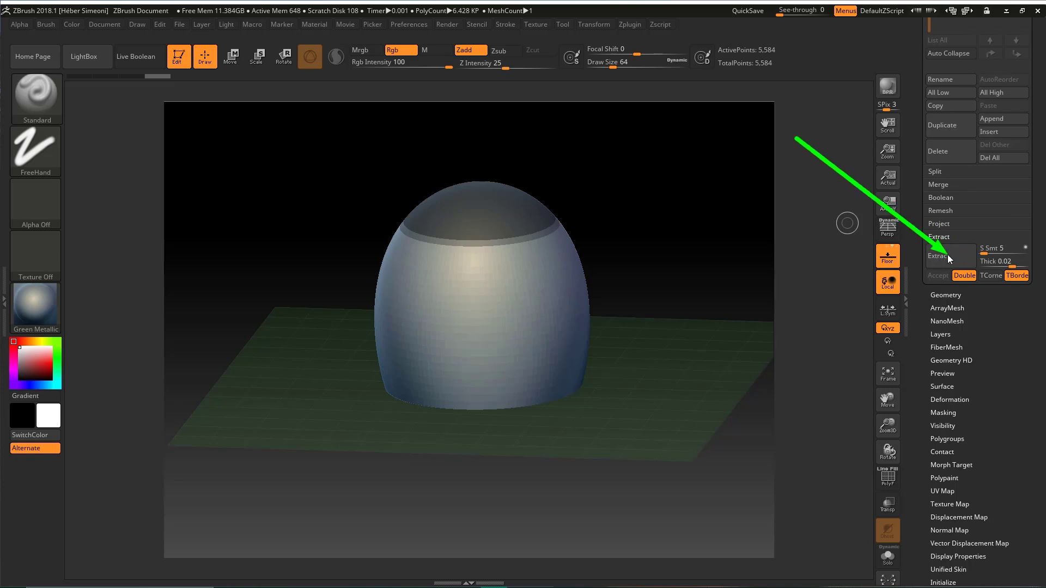
Preview extracting the masked top cap with smoothness 5 and thickness 0.02
key("Escape")
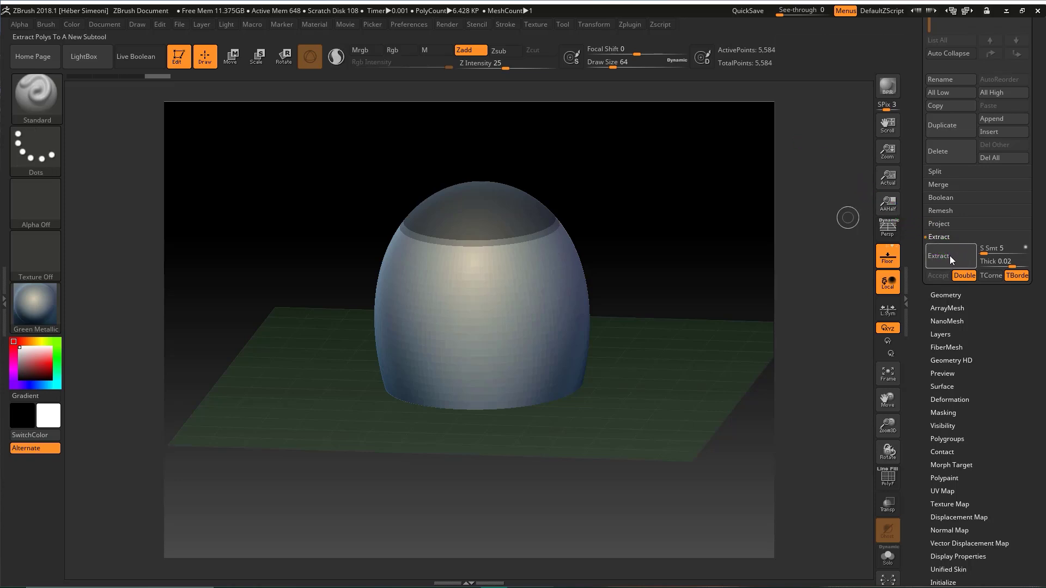
left_click(951, 255)
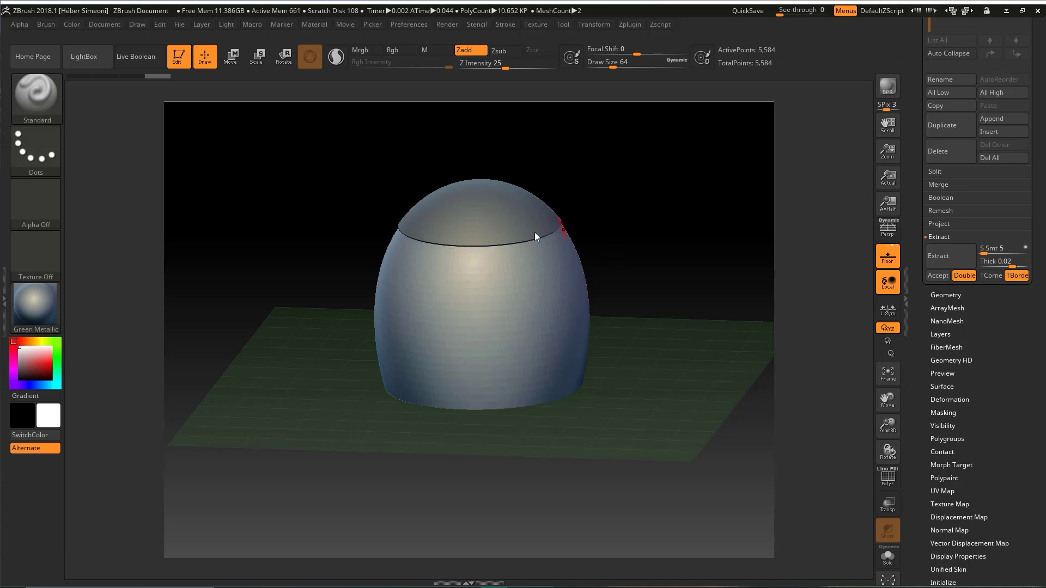
key("ctrl+shift")
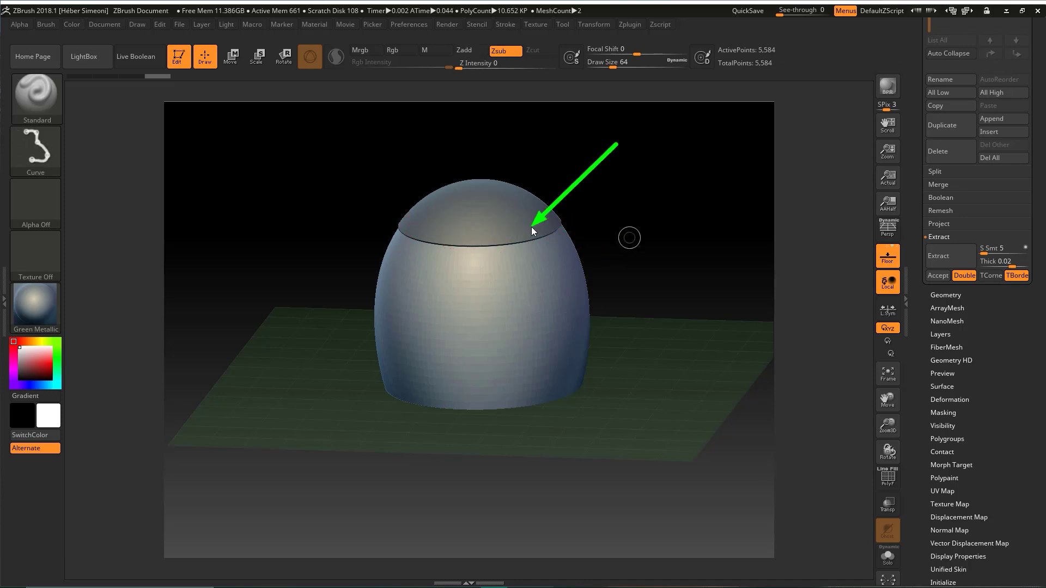
mouse_move(531, 226)
left_mouse_down()
mouse_move(658, 217)
mouse_move(653, 228)
left_mouse_up()
key("Escape")
Set the extraction thickness to 0.03 and preview the extracted cap over the masked top
mouse_move(625, 131)
left_mouse_down("ctrl+shift")
mouse_move(475, 243)
mouse_move(541, 231)
mouse_move(538, 216)
mouse_move(1003, 265)
left_mouse_up("ctrl+shift")
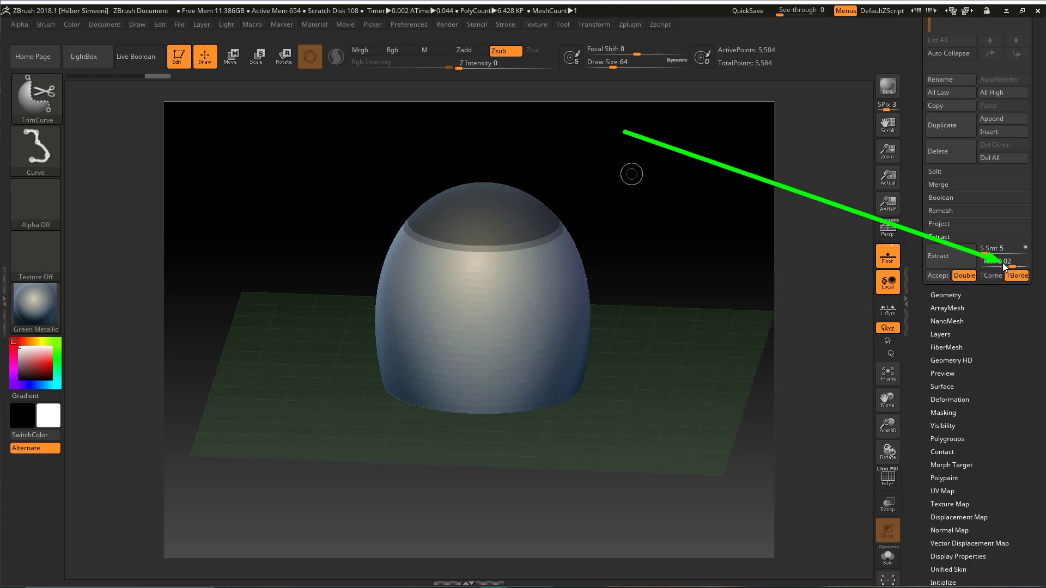
key("Escape")
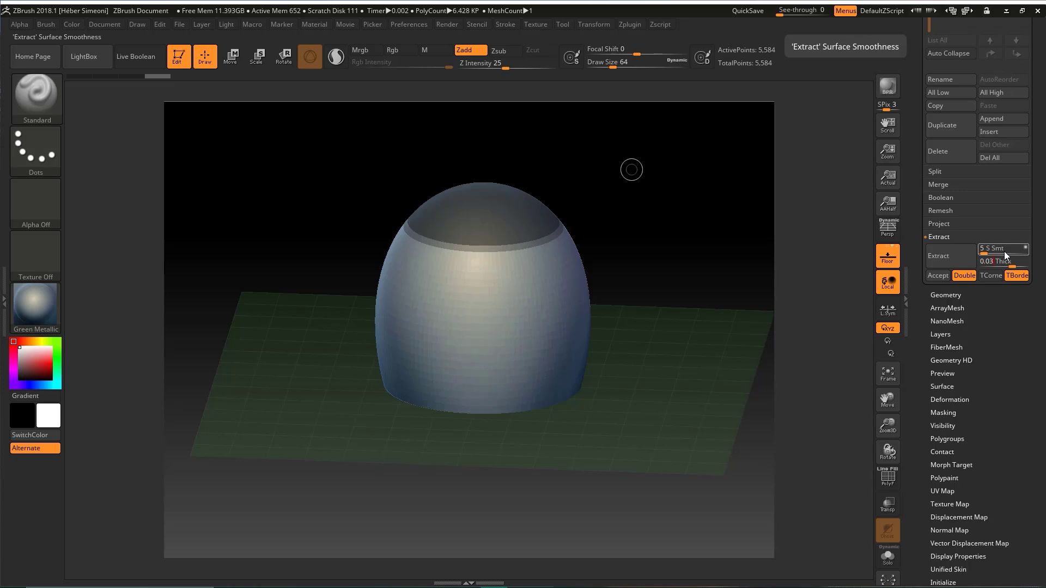
left_click(947, 253)
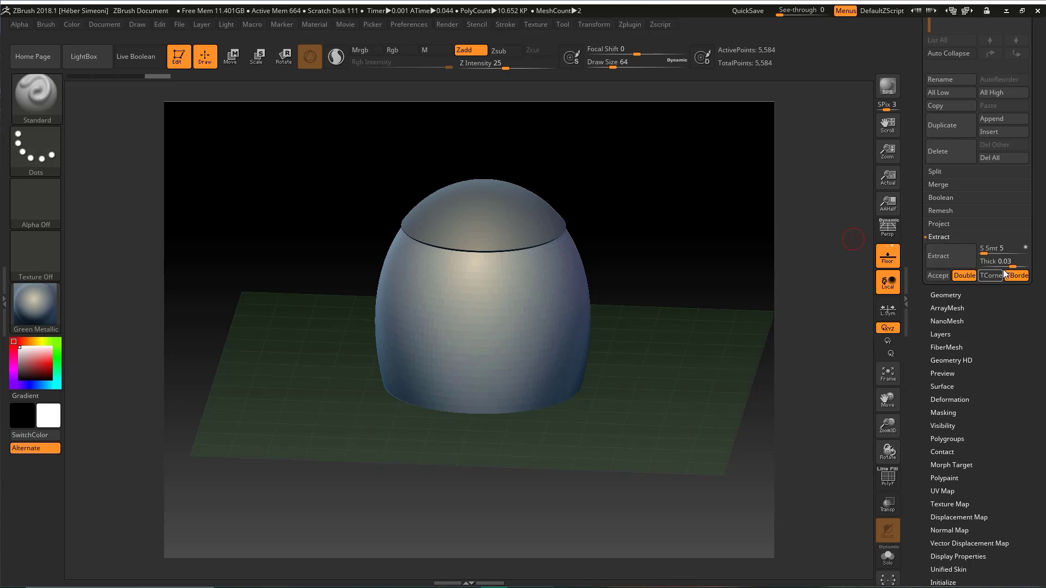
key("ctrl+shift")
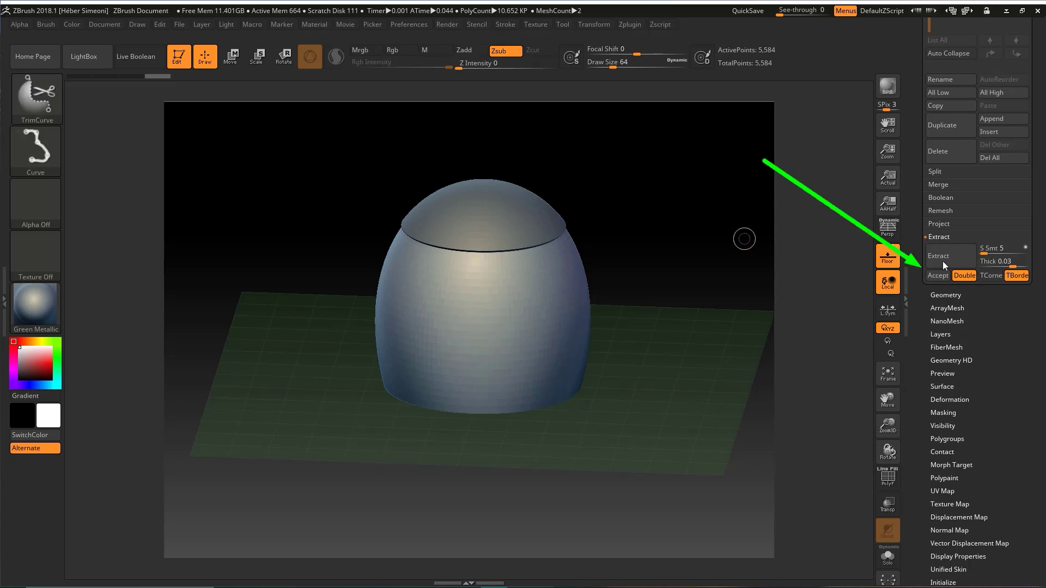
left_click_drag(670, 240, 725, 248)
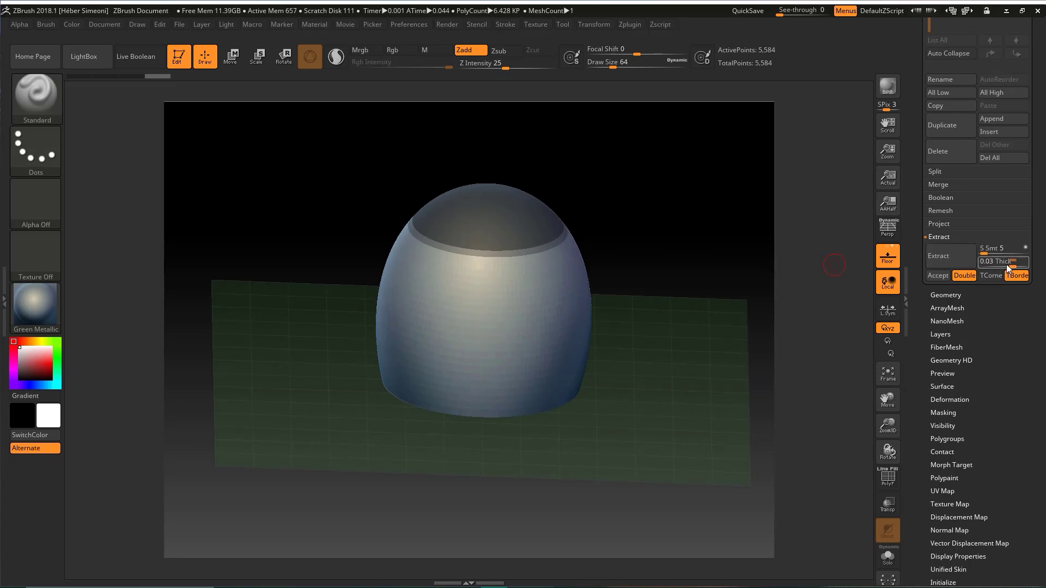
Extract the masked cap with the current thickness of 0.03 and accept it as a new subtool
left_click(943, 256)
key("ctrl+shift")
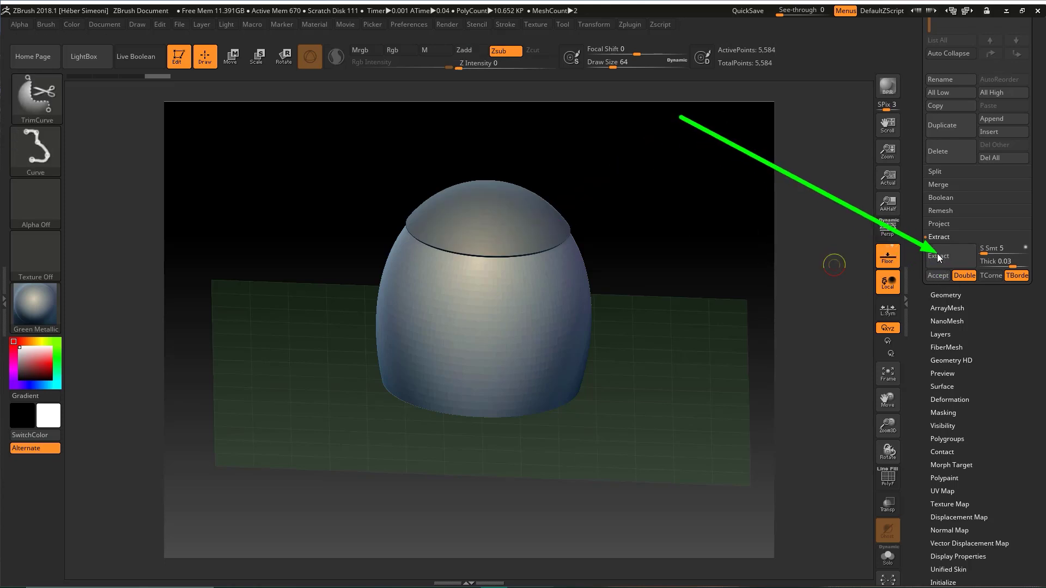
left_click(940, 277)
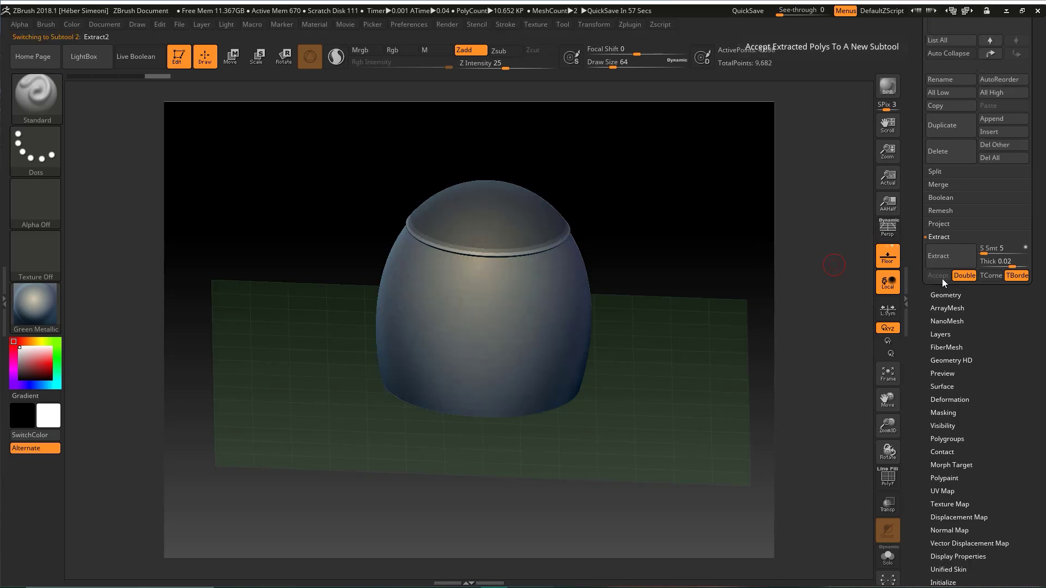
left_click_drag(776, 270, 640, 198)
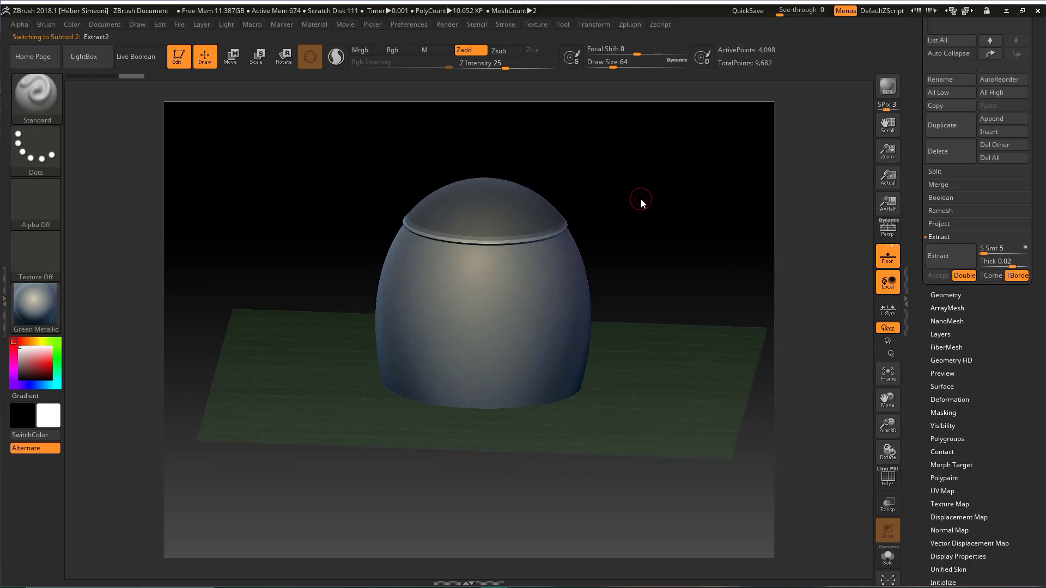
mouse_move(635, 243)
left_mouse_down()
mouse_move(693, 195)
mouse_move(583, 279)
mouse_move(595, 276)
left_mouse_up()
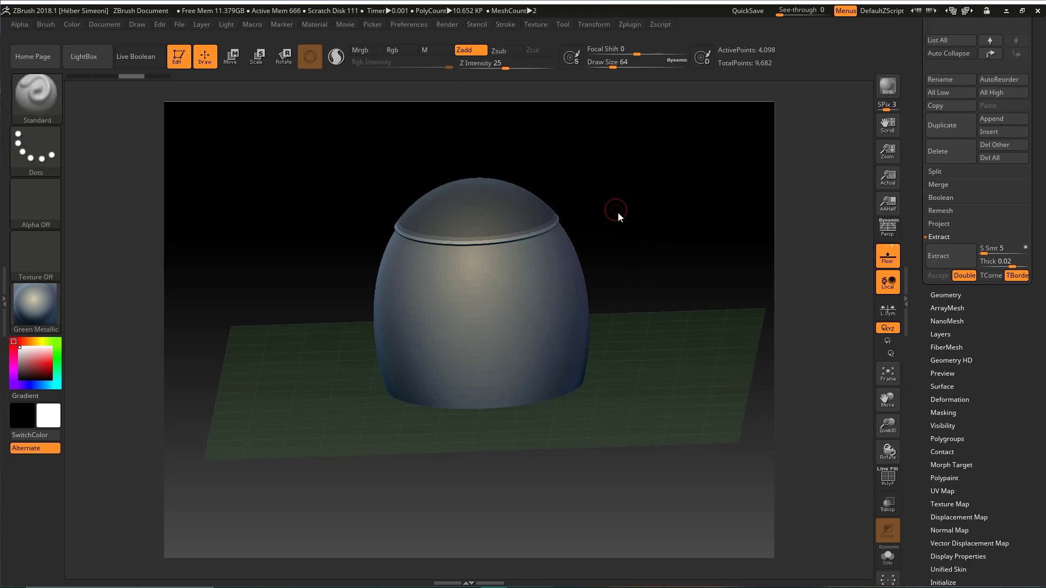
Clear the mask on the extracted cap subtool and show the model from the front
key("ctrl+shift")
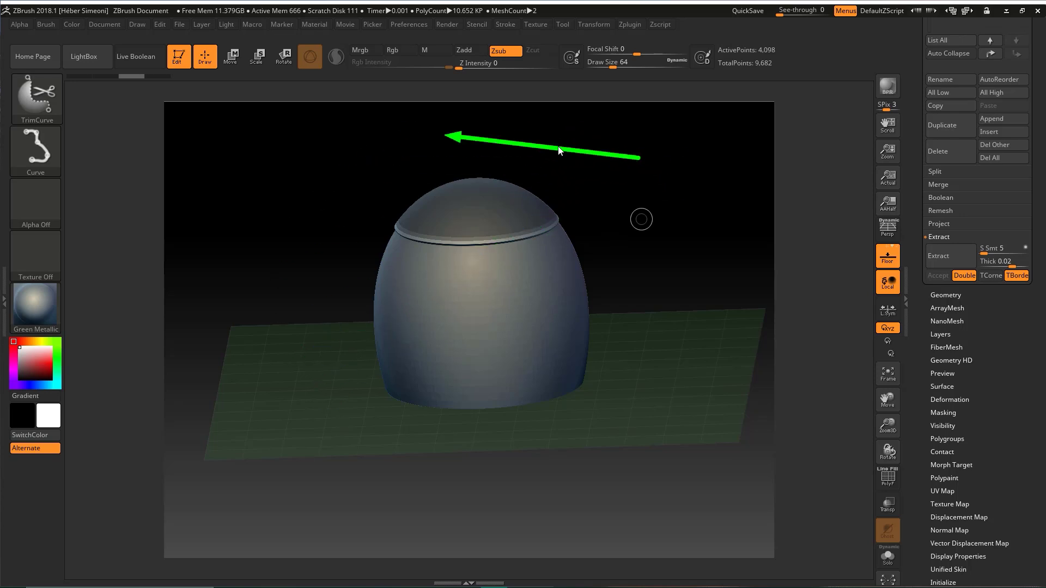
mouse_move(694, 306)
left_mouse_down("ctrl+shift")
mouse_move(467, 329)
mouse_move(518, 345)
mouse_move(641, 240)
mouse_move(639, 209)
left_mouse_up("ctrl+shift")
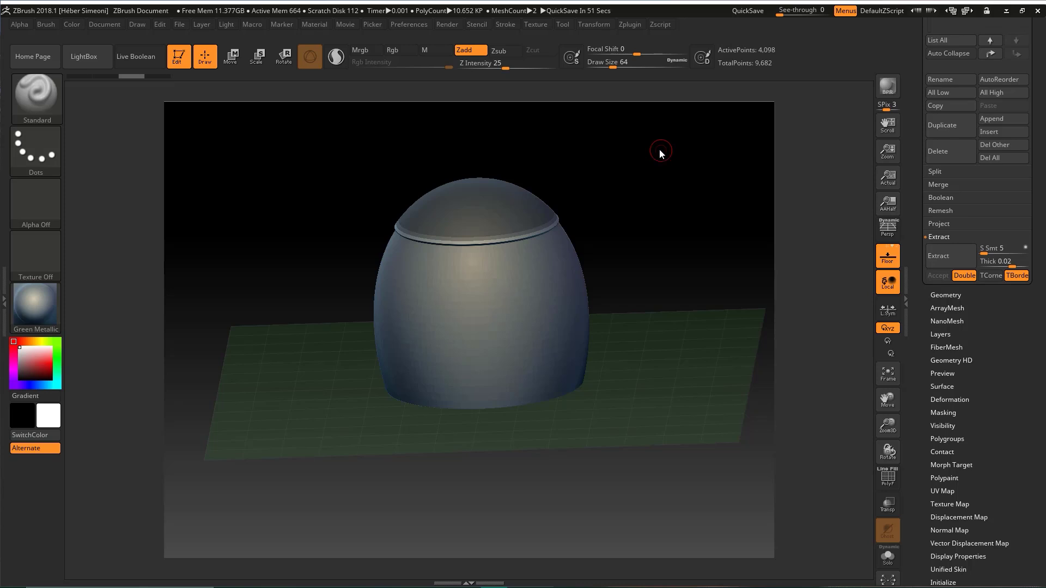
key("ctrl")
mouse_move(639, 158)
left_mouse_down("ctrl")
mouse_move(716, 247)
mouse_move(626, 207)
left_mouse_up("ctrl")
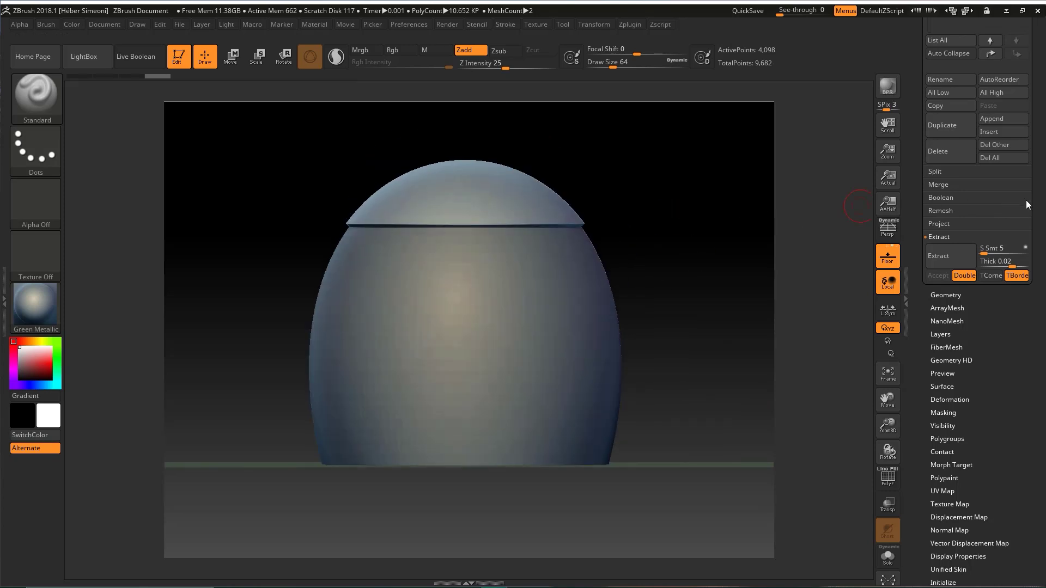
Switch back and forth between the dome and the extracted cap subtools, finishing with the cap active
left_click_drag(1033, 185, 1034, 314)
left_click_drag(1038, 237, 1034, 354)
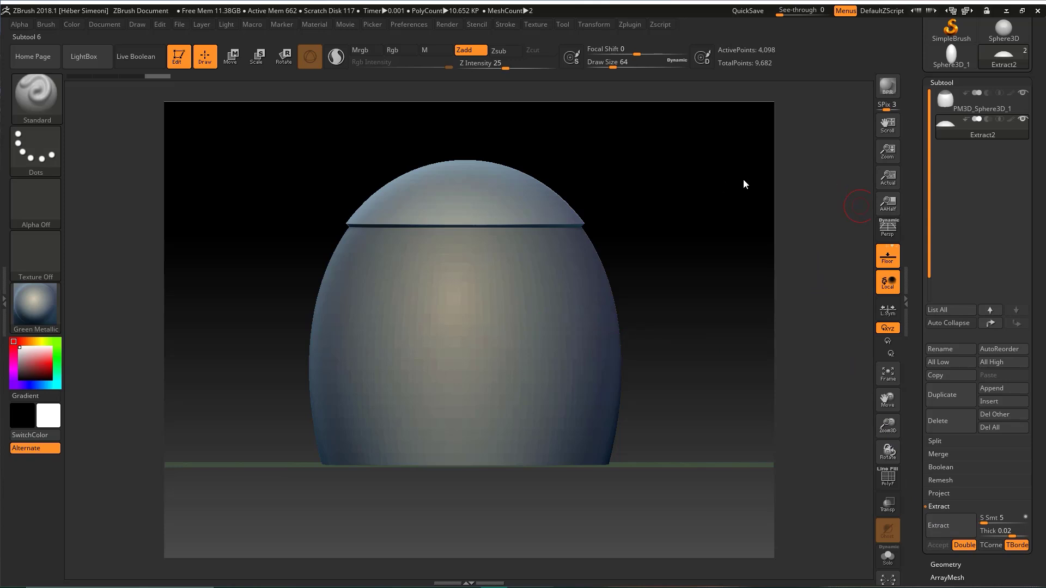
left_click(947, 103)
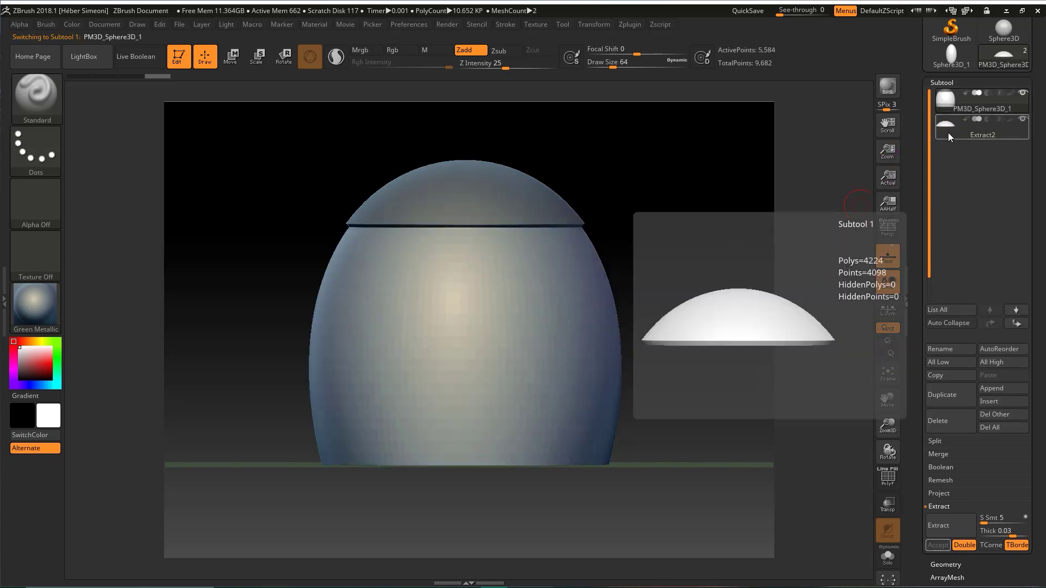
left_click(948, 133)
left_click(943, 103)
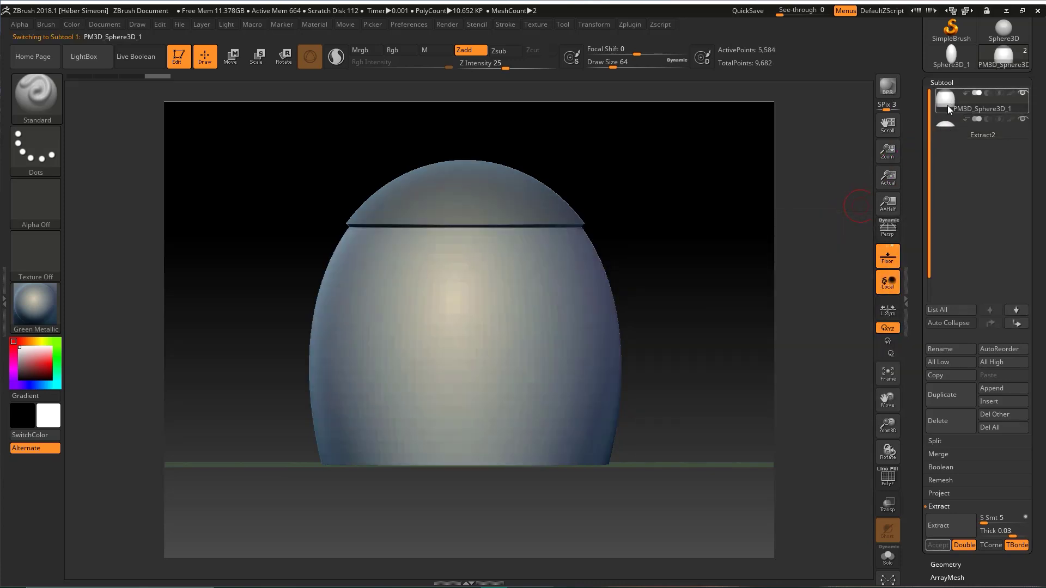
left_click(947, 131)
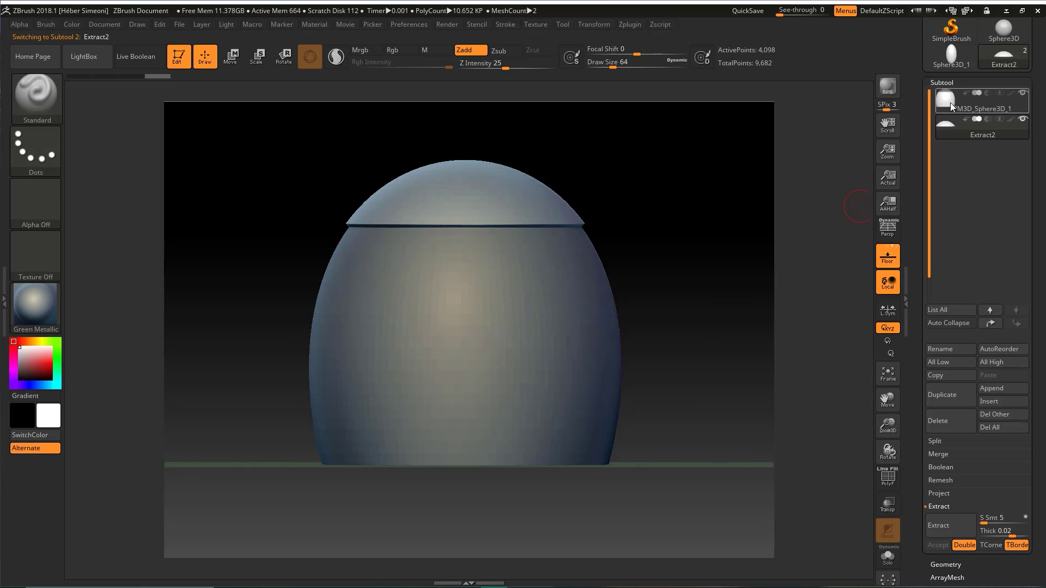
left_click(950, 102)
left_click(947, 129)
Open the deformation settings for the extracted cap subtool
key("ctrl+shift")
scroll(1007, 240, "down", 8)
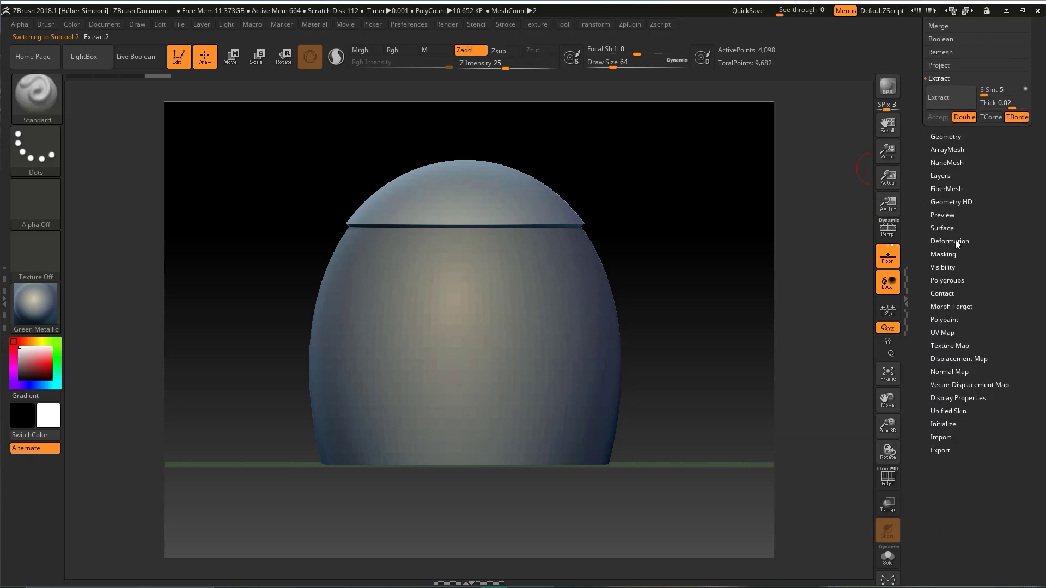
left_click(955, 240)
key("ctrl+shift")
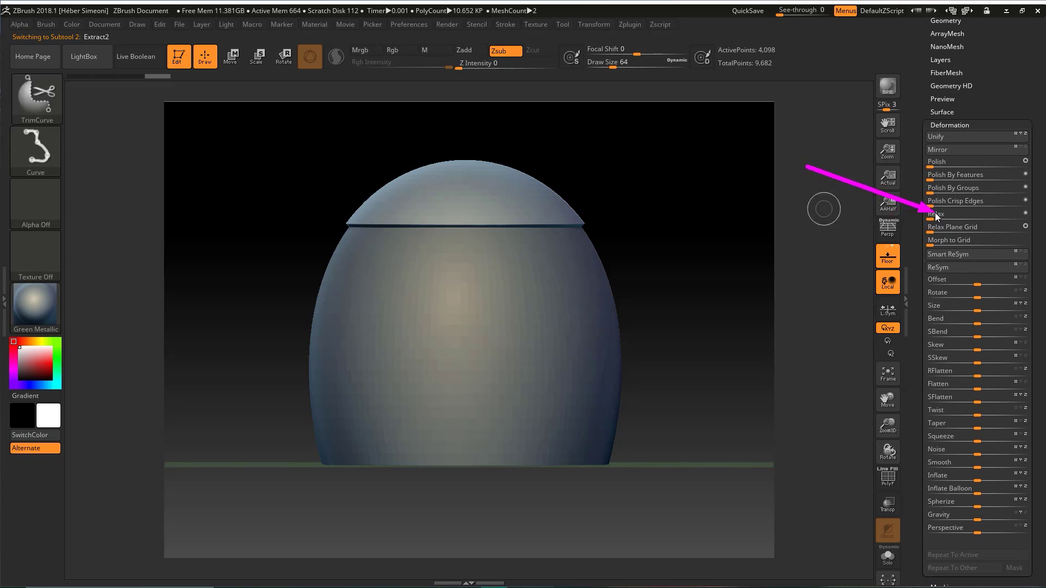
Try a strong Relax deformation on the extracted cap and examine its lower edge
left_click_drag(935, 217, 1019, 215)
mouse_move(636, 137)
left_mouse_down("ctrl+shift")
mouse_move(574, 210)
mouse_move(583, 225)
left_mouse_up("ctrl+shift")
key("Escape")
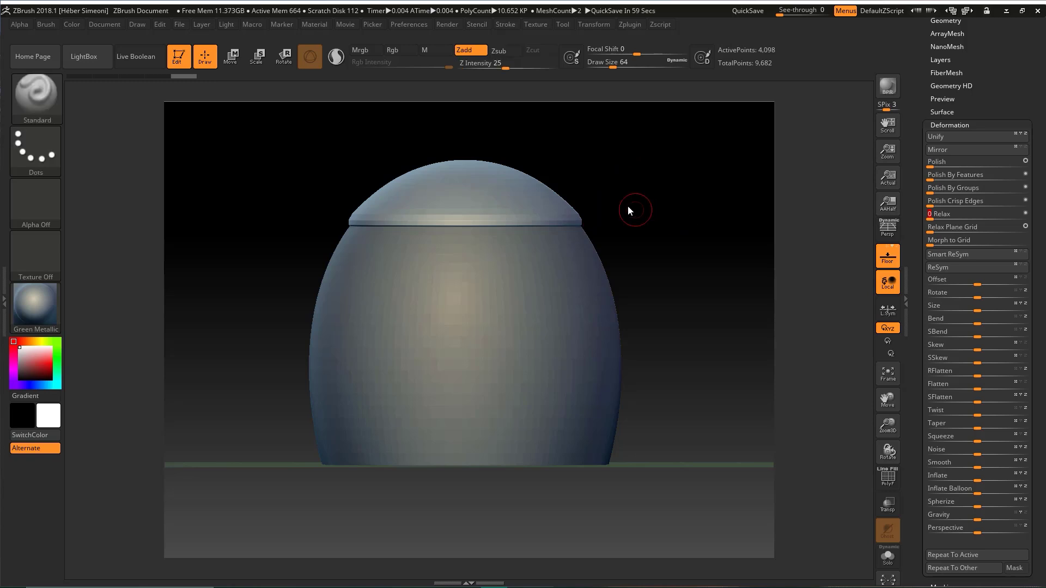
Relax the extracted cap at about half strength to soften its lower rim
left_click_drag(930, 217, 989, 218)
left_click_drag(675, 116, 576, 219, "ctrl+shift")
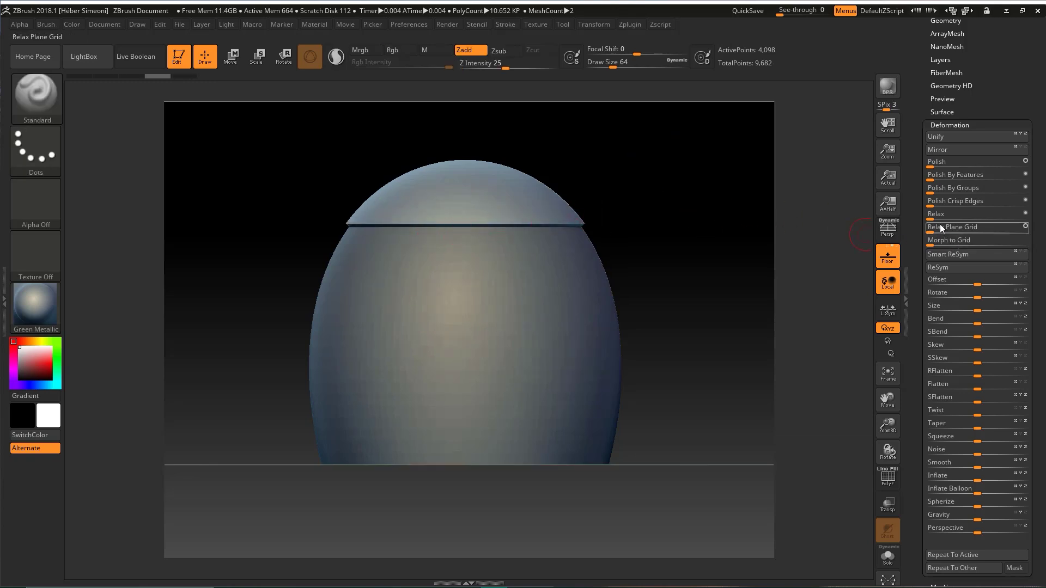
left_click(979, 217)
left_click_drag(634, 219, 612, 262, "alt")
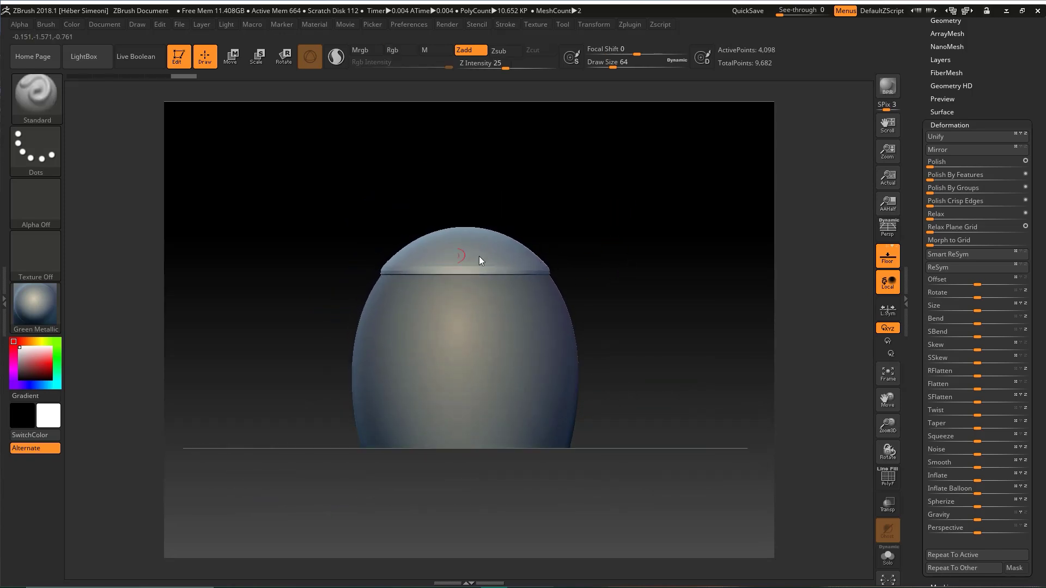
Make the dome the active subtool and clear the mask remaining on its top
scroll(999, 212, "up", 5)
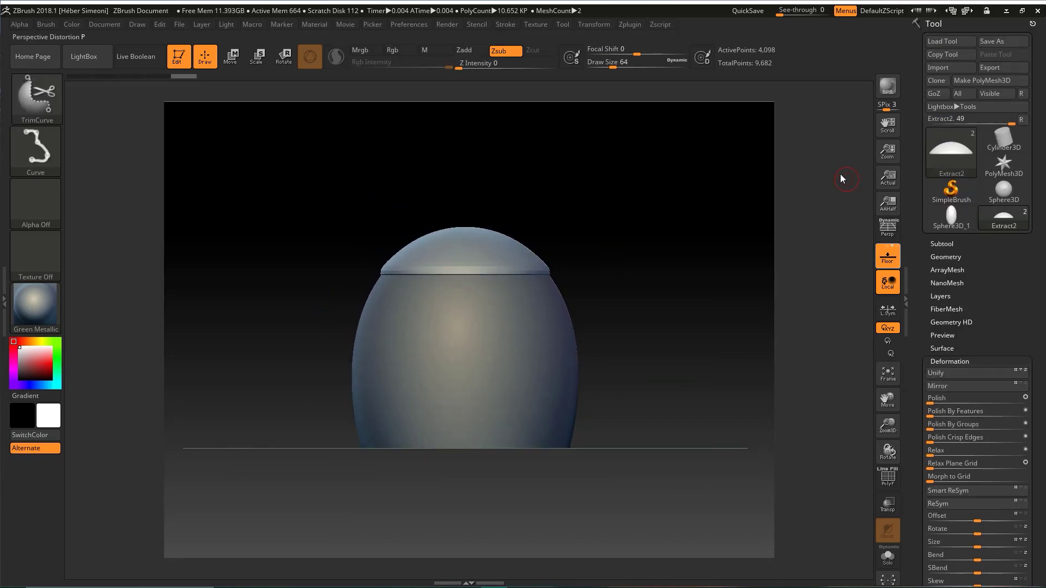
left_click(948, 244)
key("ctrl+shift")
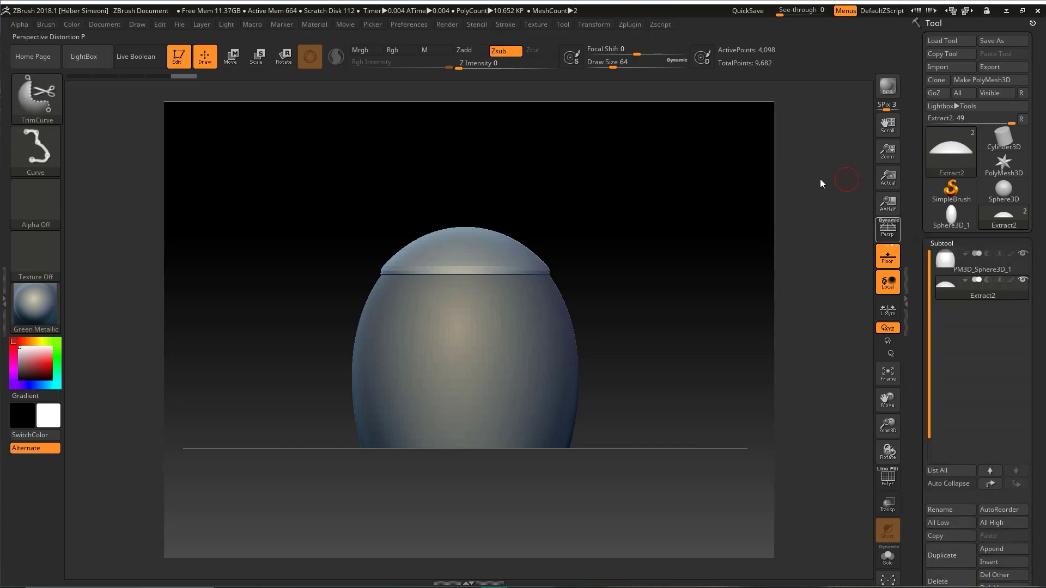
left_click(939, 257)
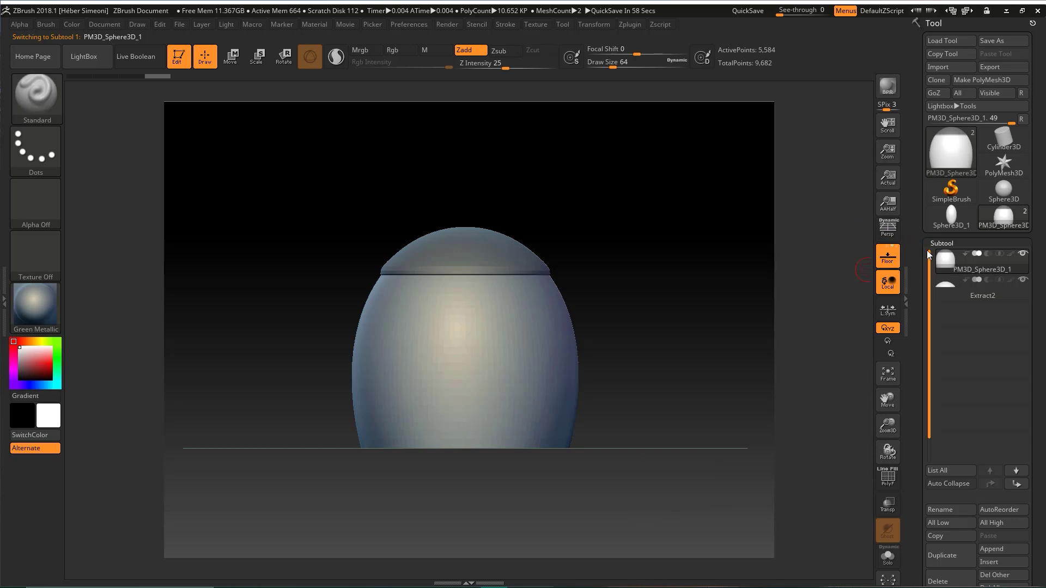
key("ctrl+shift")
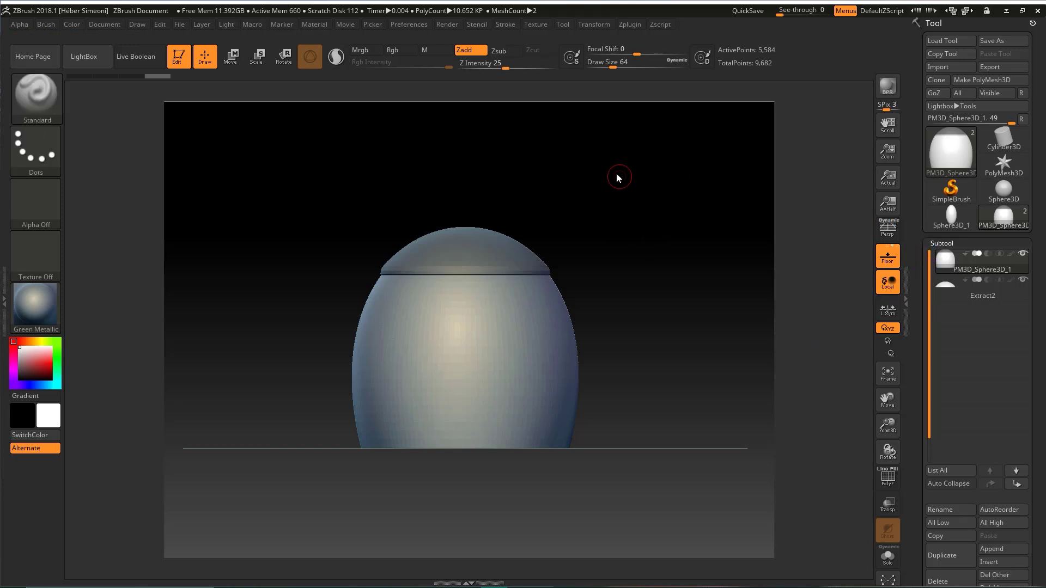
left_click_drag(606, 169, 699, 269, "ctrl")
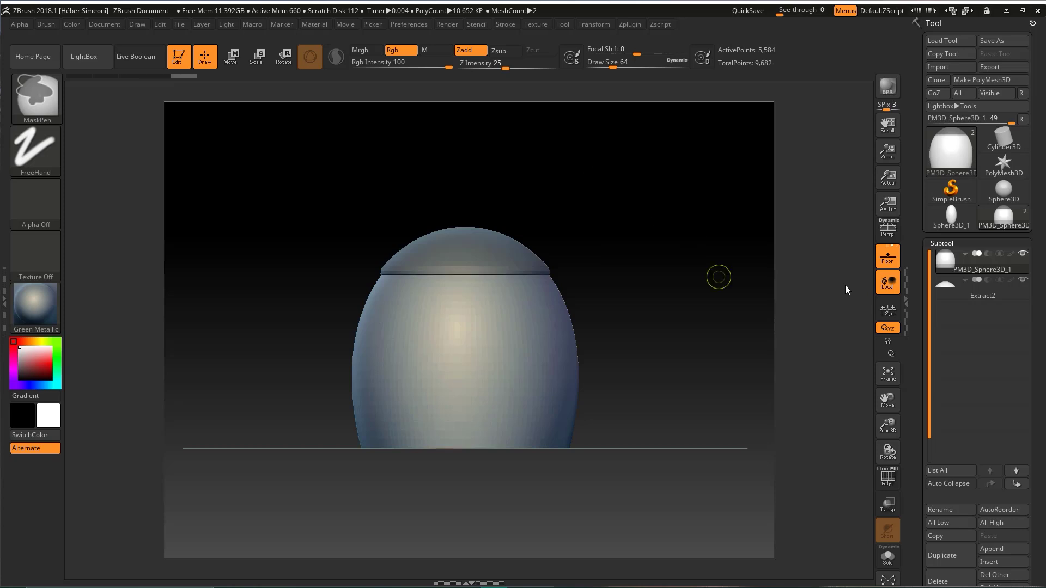
left_click_drag(578, 148, 672, 254, "ctrl")
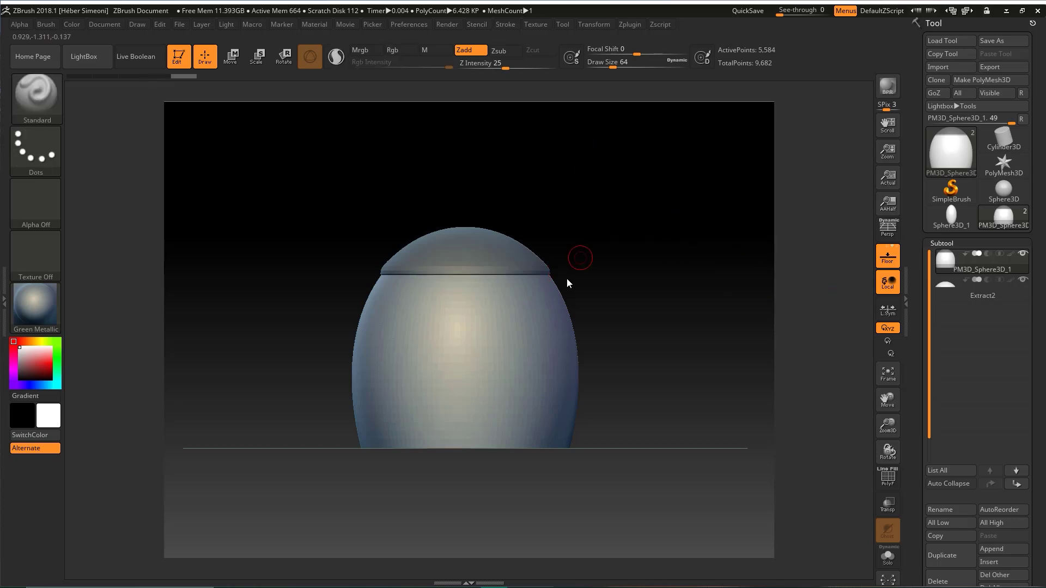
Duplicate the dome mesh with the Move gizmo by shifting a copy straight down below the original
mouse_move(624, 149)
left_mouse_down("ctrl+shift")
mouse_move(527, 263)
mouse_move(238, 187)
mouse_move(237, 58)
mouse_move(286, 61)
mouse_move(237, 58)
left_mouse_up("ctrl+shift")
left_click(234, 58)
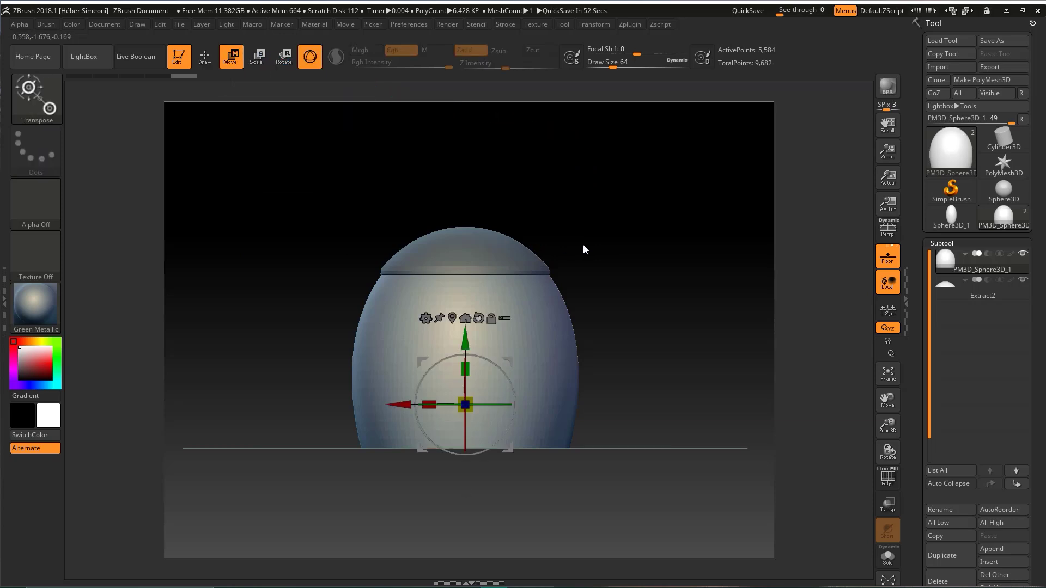
left_click_drag(599, 251, 604, 212, "alt")
mouse_move(614, 146)
left_mouse_down("ctrl+shift")
mouse_move(476, 308)
mouse_move(488, 301)
left_mouse_up("ctrl+shift")
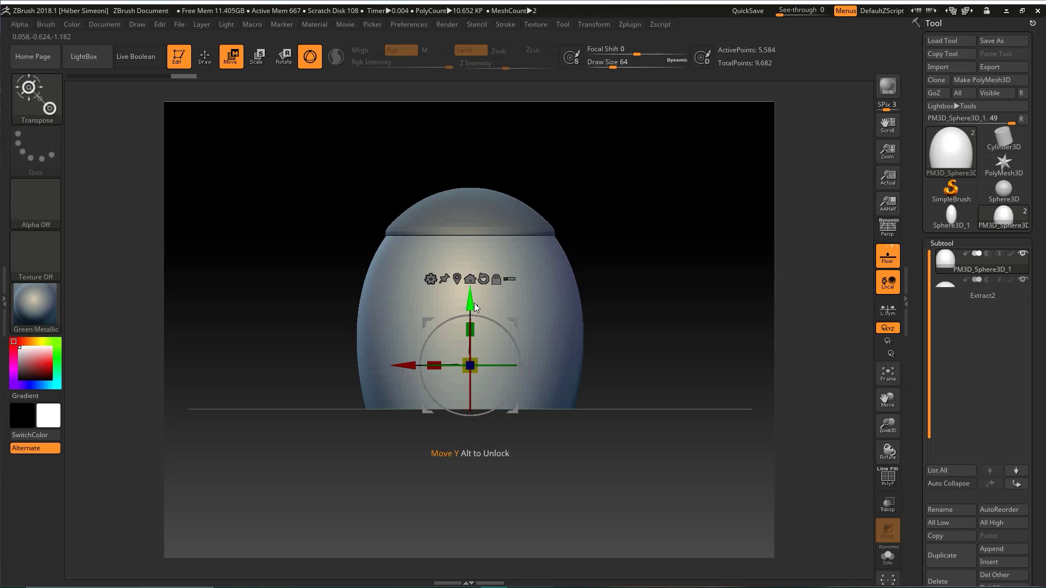
left_click_drag(472, 304, 472, 343, "ctrl")
left_click_drag(658, 304, 680, 265, "alt")
mouse_move(492, 309)
left_mouse_down()
mouse_move(489, 489)
mouse_move(492, 309)
left_mouse_up()
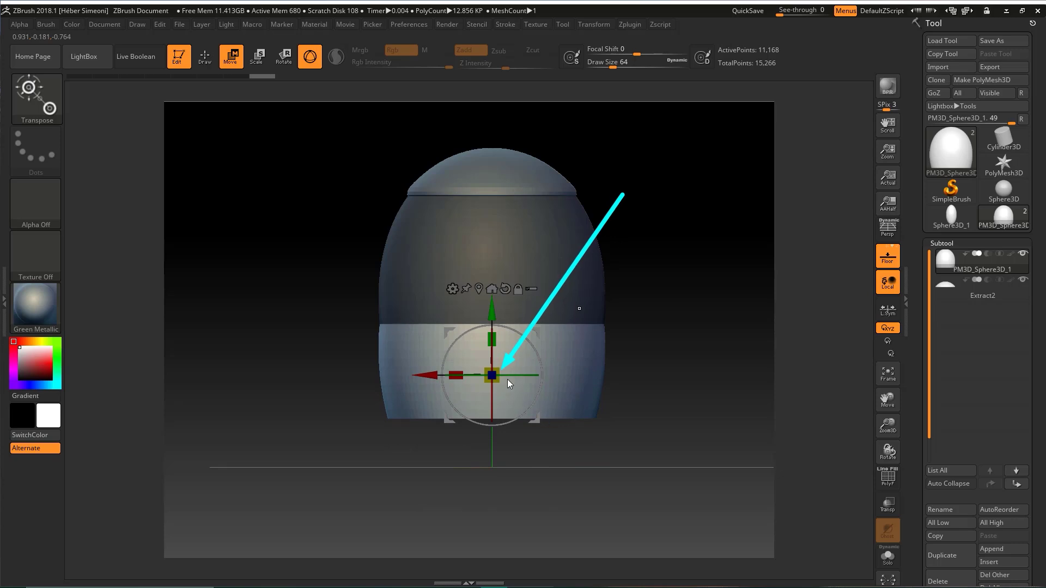
Scale the copied dome down uniformly and raise it so only a narrow stepped tier shows beneath the original
left_click_drag(498, 370, 485, 382)
left_click_drag(490, 317, 489, 294)
mouse_move(692, 319)
left_mouse_down()
mouse_move(681, 234)
mouse_move(684, 319)
left_mouse_up()
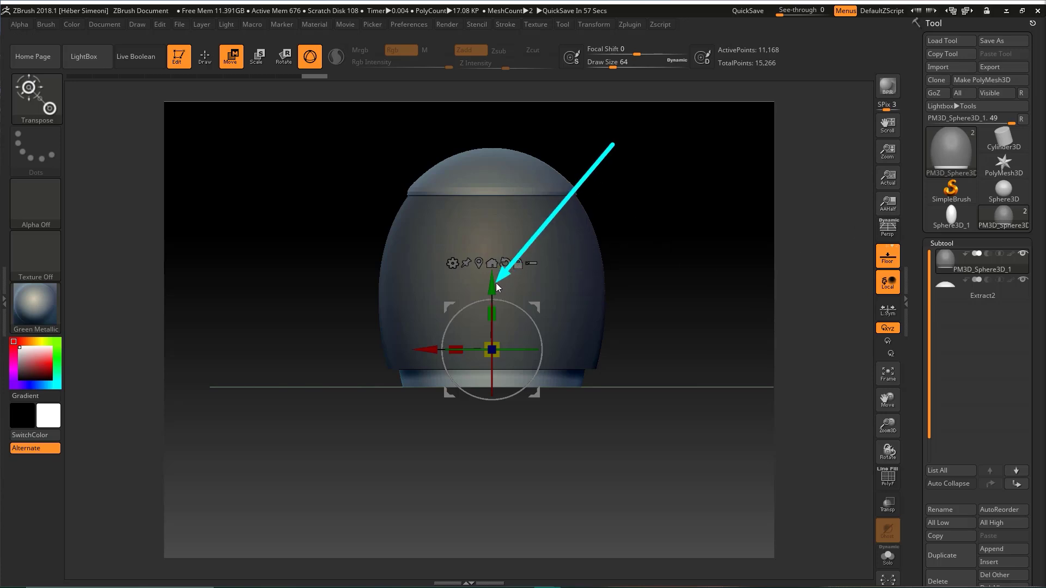
Copy the narrow tier downward, scale the copy smaller, and raise it to form a second step at the base
left_click_drag(492, 285, 493, 330)
left_click_drag(494, 394, 492, 404)
left_click_drag(494, 329, 495, 312)
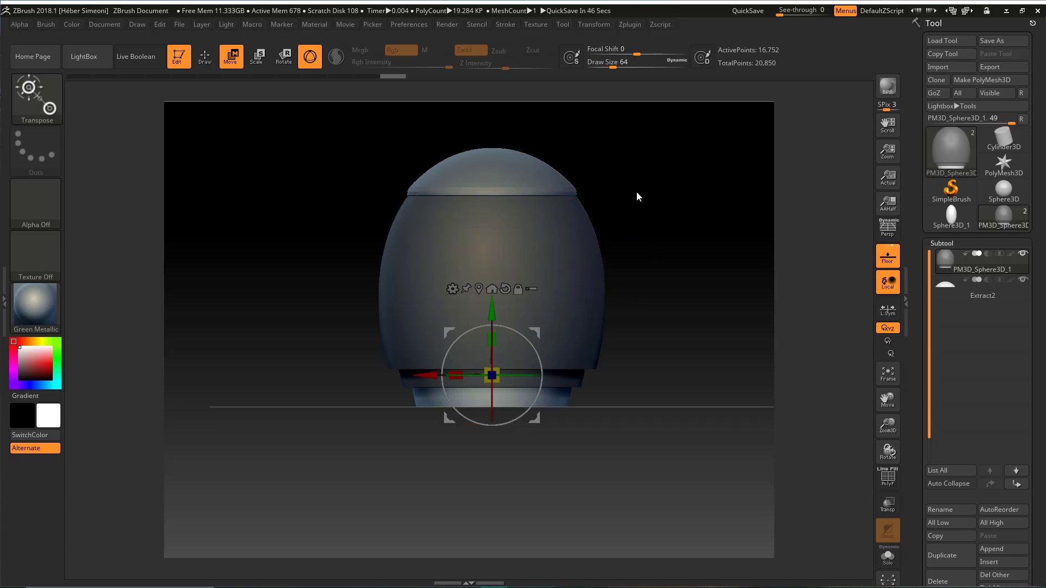
Clear the mask from the stepped dome, inspect the base tiers, and return to Draw mode
key("ctrl")
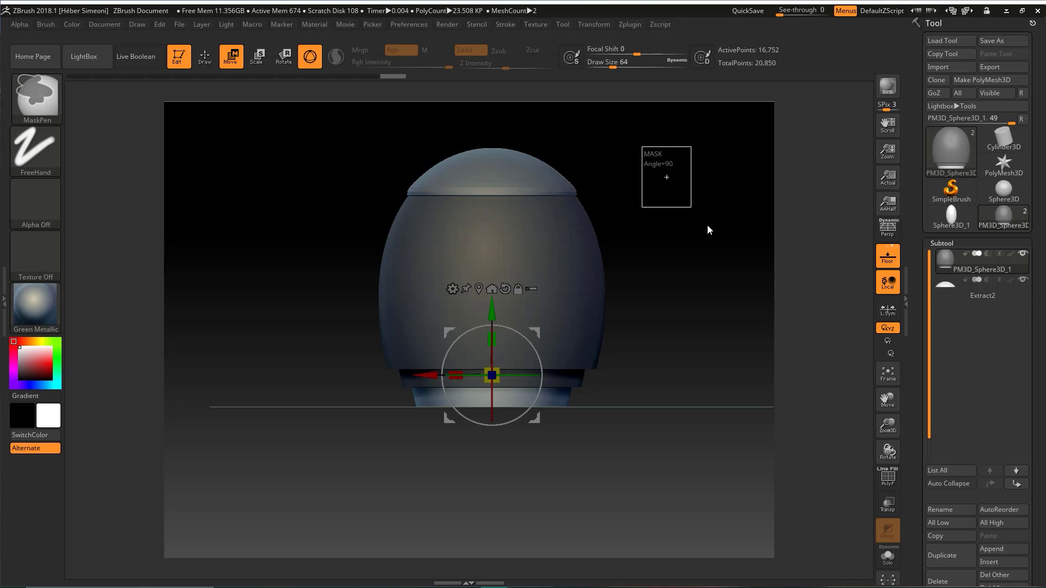
mouse_move(669, 245)
left_mouse_down()
mouse_move(639, 218)
mouse_move(654, 243)
left_mouse_up()
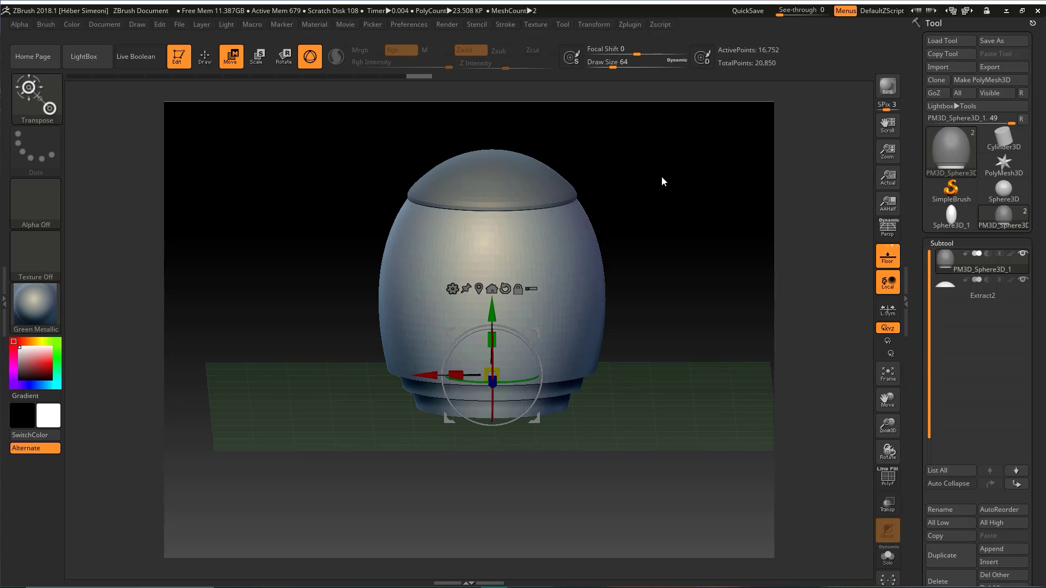
left_click_drag(633, 203, 644, 211, "shift")
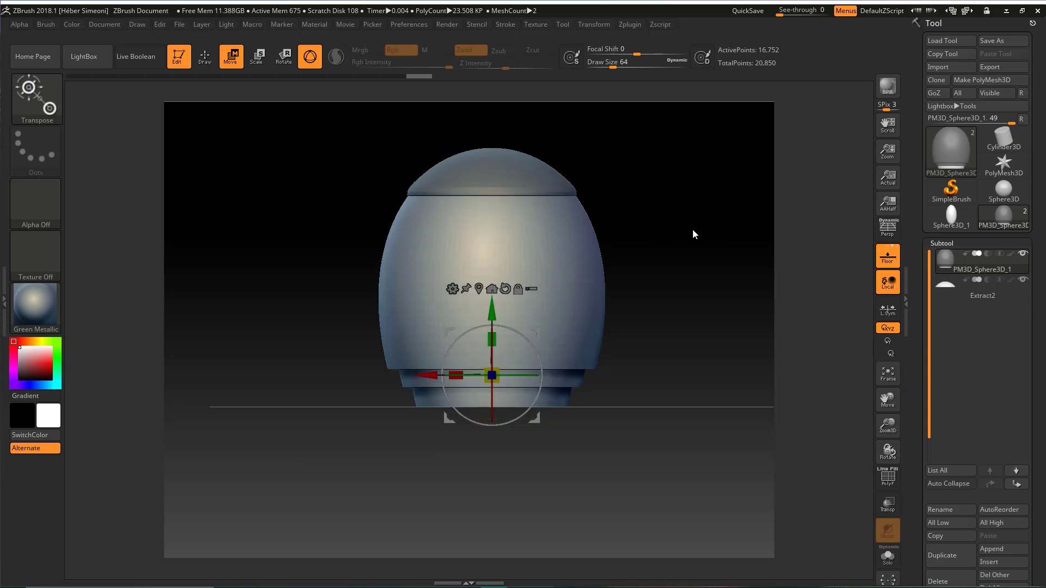
key("q")
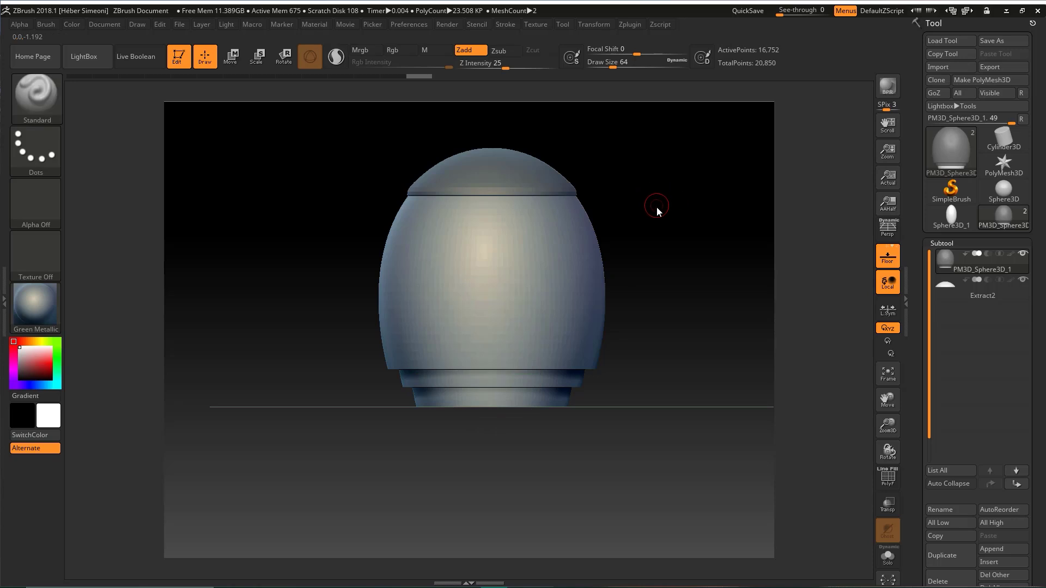
key("ctrl+shift+d")
mouse_move(669, 121)
left_mouse_down()
mouse_move(502, 290)
mouse_move(272, 76)
mouse_move(234, 64)
mouse_move(294, 60)
mouse_move(299, 76)
mouse_move(230, 64)
mouse_move(281, 57)
left_mouse_up()
mouse_move(251, 233)
left_mouse_down()
mouse_move(201, 68)
mouse_move(213, 72)
left_mouse_up()
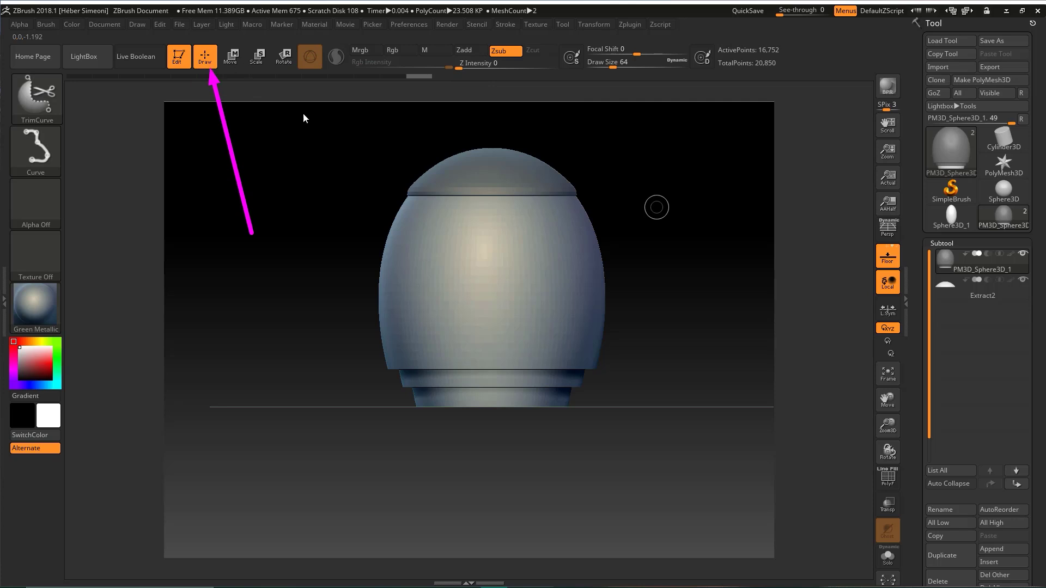
key("Escape")
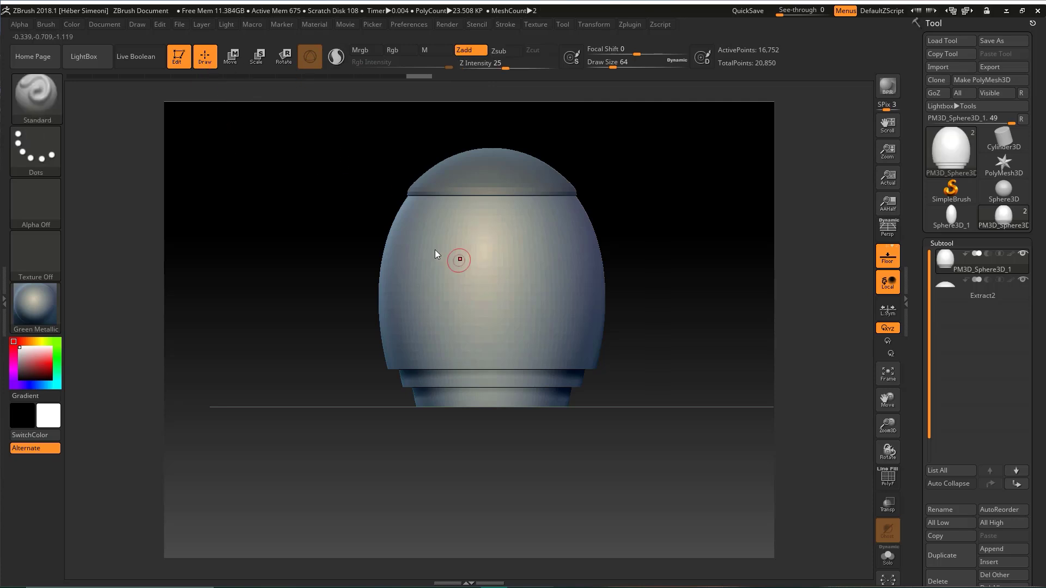
Check in the transform settings that X-axis symmetry is active for brushing on the dome
mouse_move(426, 267)
left_mouse_down()
mouse_move(461, 300)
mouse_move(550, 316)
mouse_move(472, 223)
mouse_move(518, 298)
left_mouse_up()
key("ctrl+z")
key("ctrl+shift")
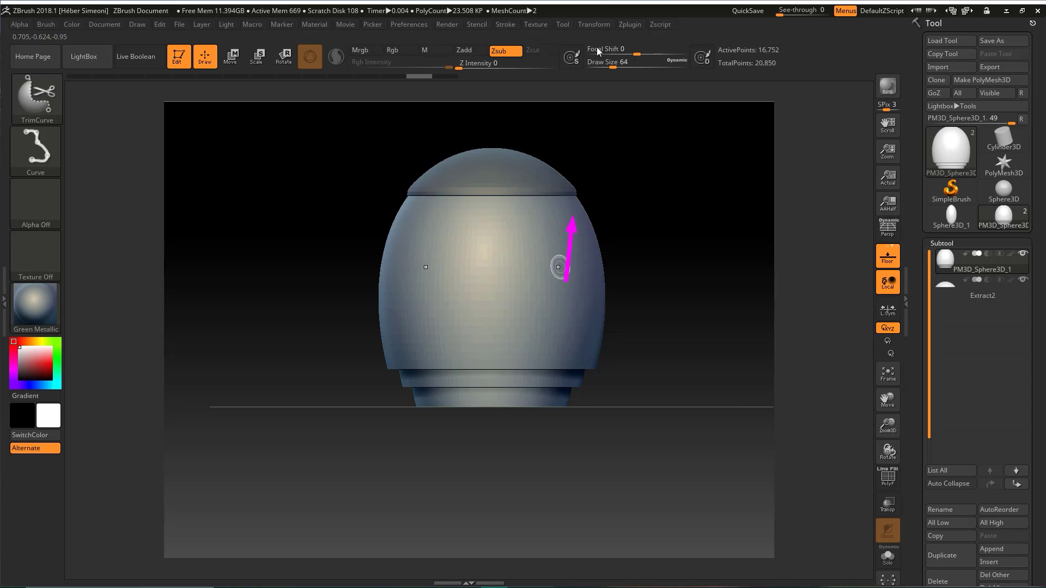
mouse_move(593, 24)
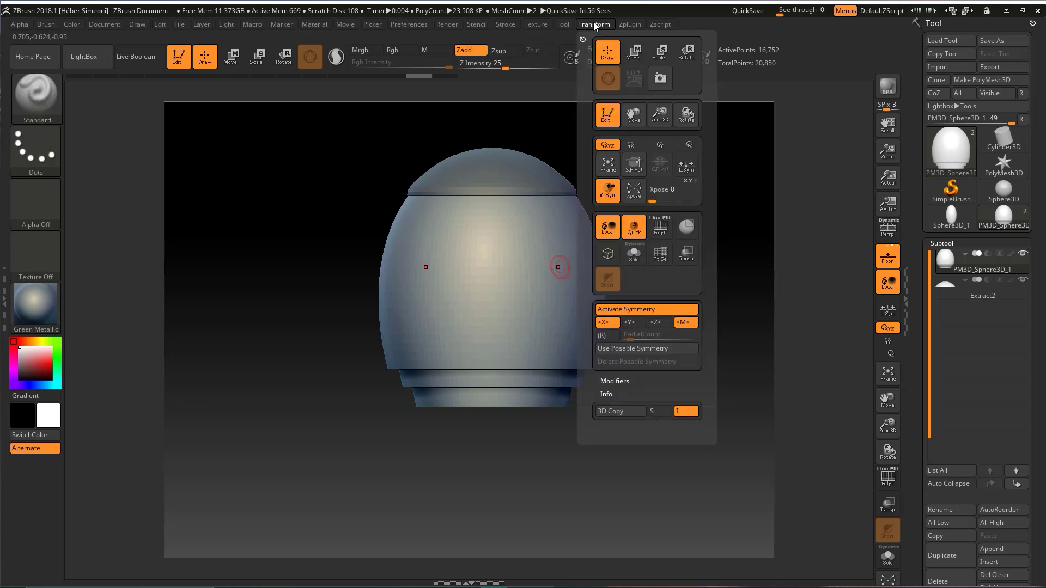
left_click(619, 311)
left_click(622, 310)
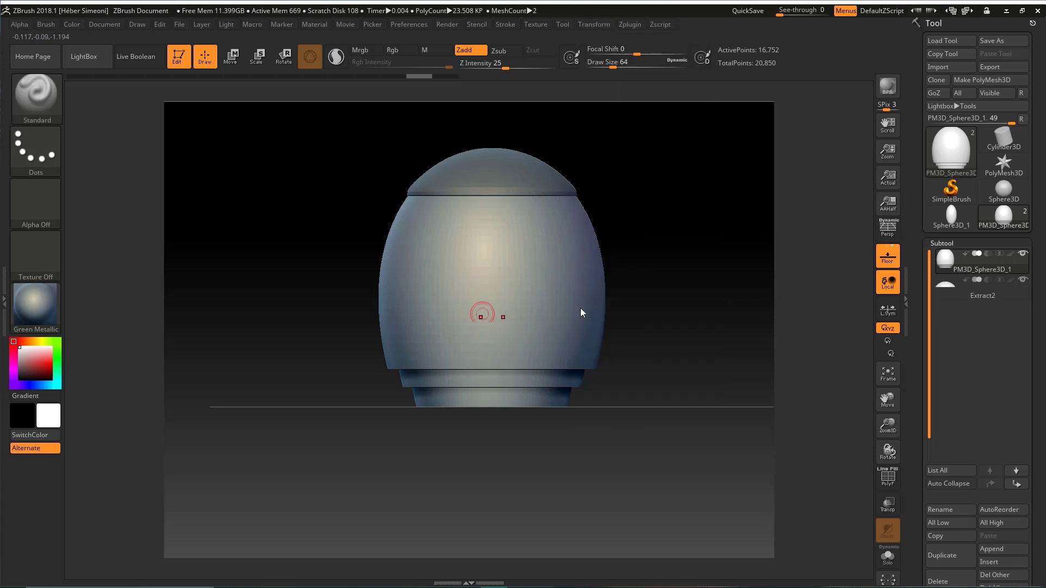
left_click_drag(581, 310, 458, 266)
key("ctrl+shift")
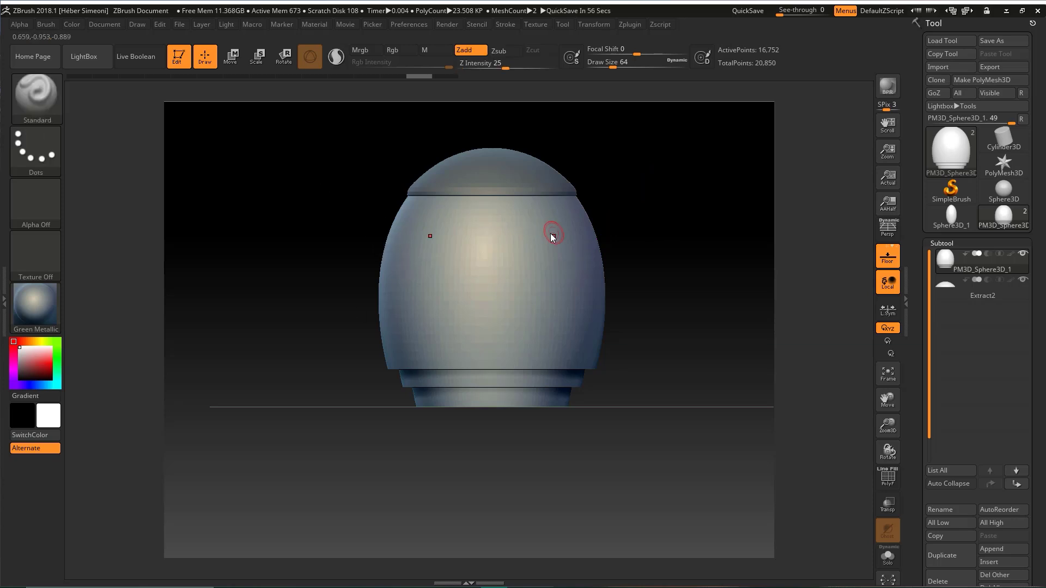
Try symmetrical Standard brush strokes down the sides of the dome and undo them
mouse_move(550, 233)
left_mouse_down()
mouse_move(538, 250)
mouse_move(563, 354)
left_mouse_up()
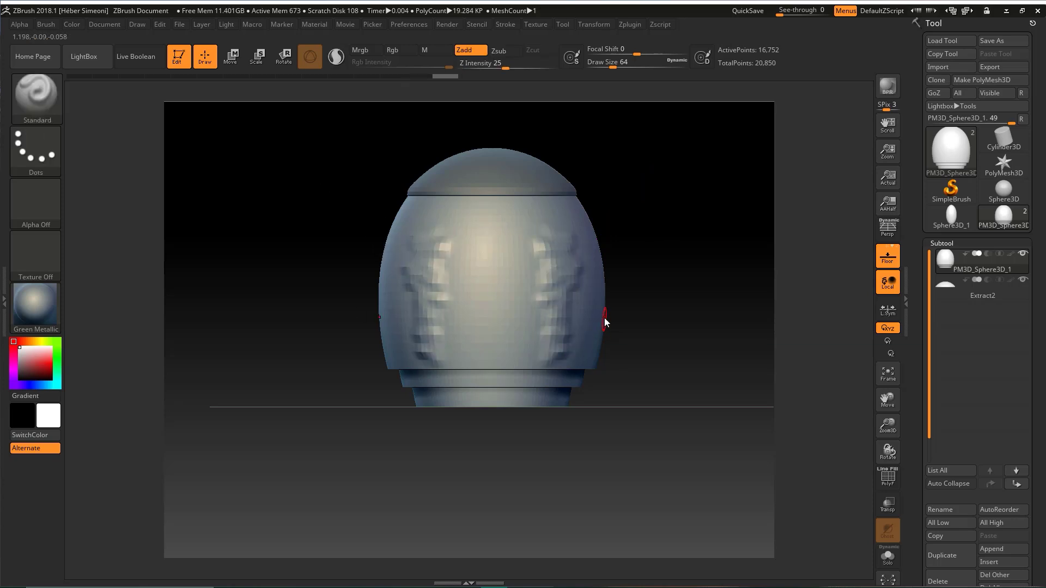
key("ctrl+z")
mouse_move(400, 254)
left_mouse_down()
mouse_move(440, 299)
mouse_move(450, 350)
left_mouse_up()
key("ctrl+z")
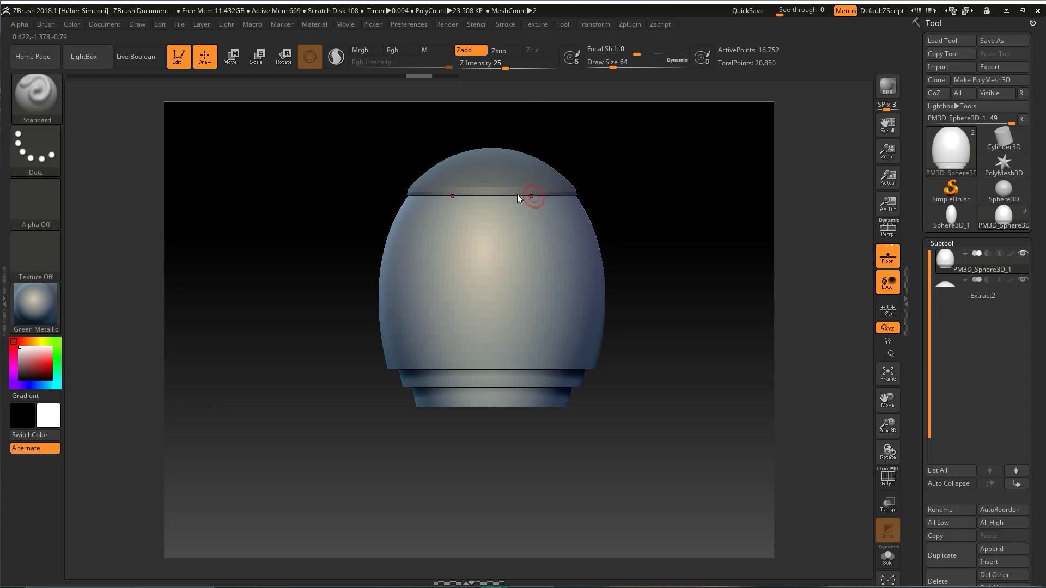
key("shift")
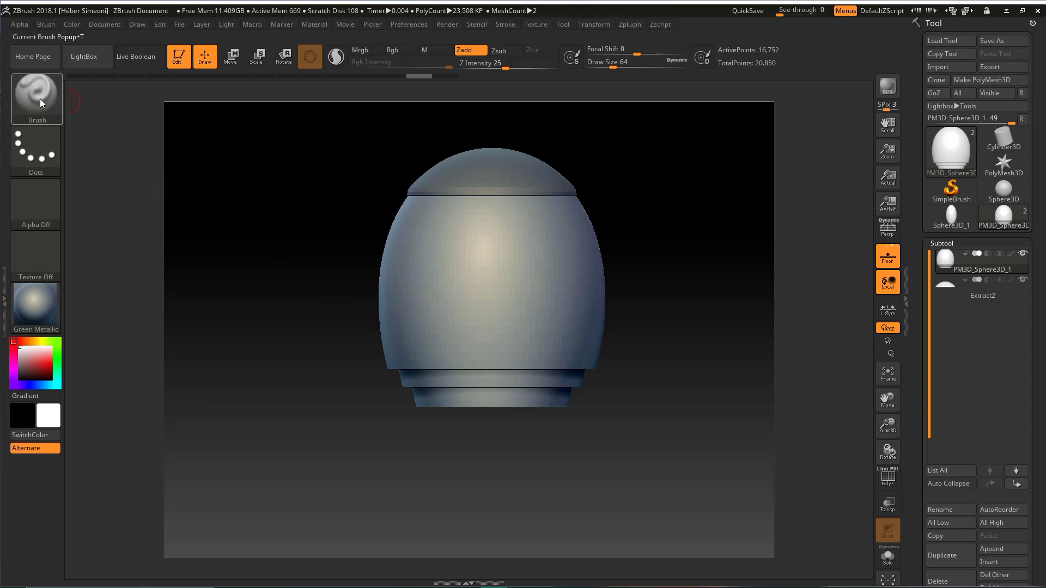
Choose the IMM Basic insert brush and pick its middle Ring3D mesh as the shape to insert
left_click(40, 99)
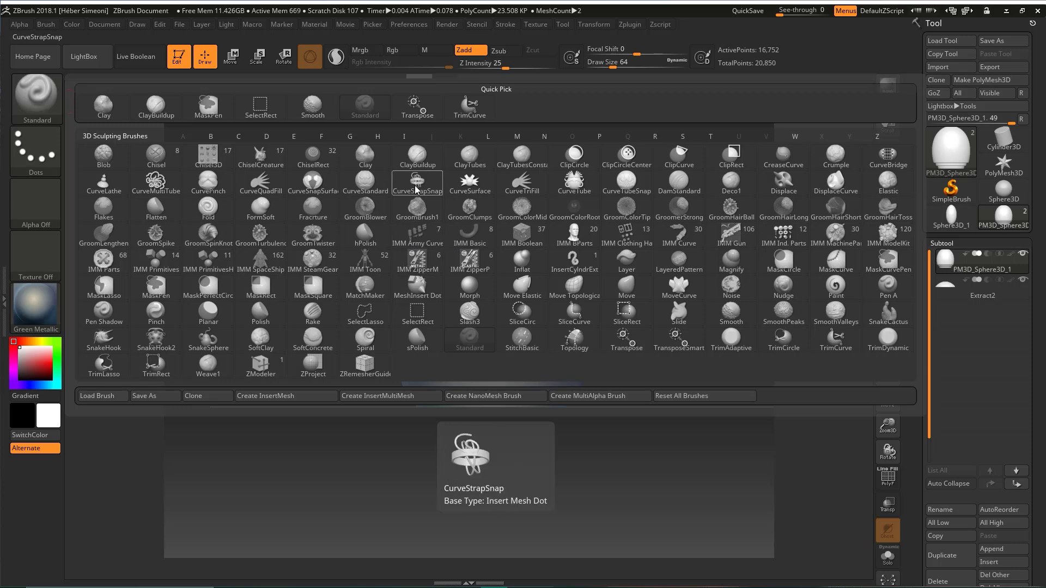
key("i")
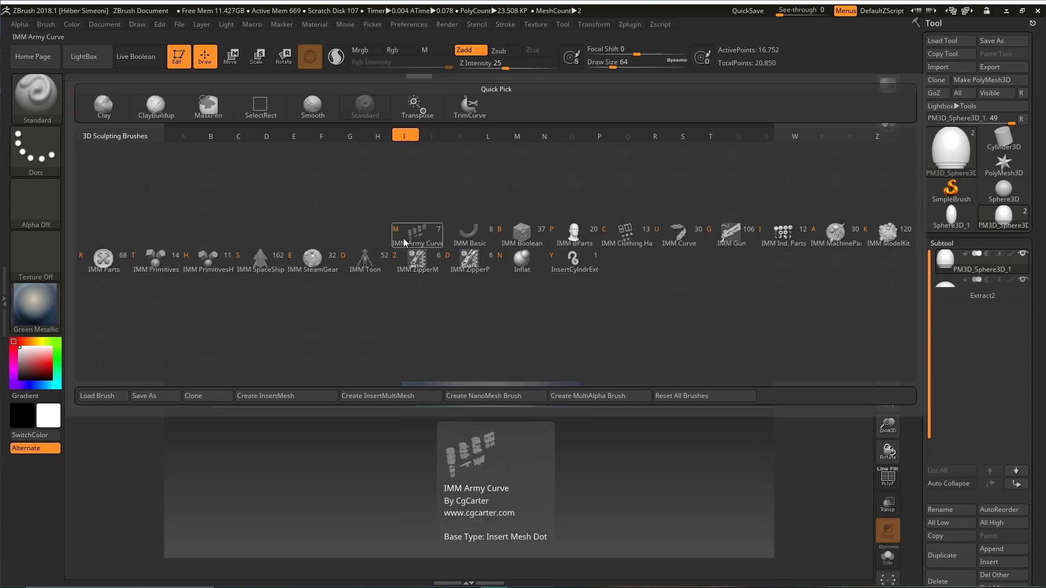
left_click_drag(499, 79, 469, 226, "ctrl+shift")
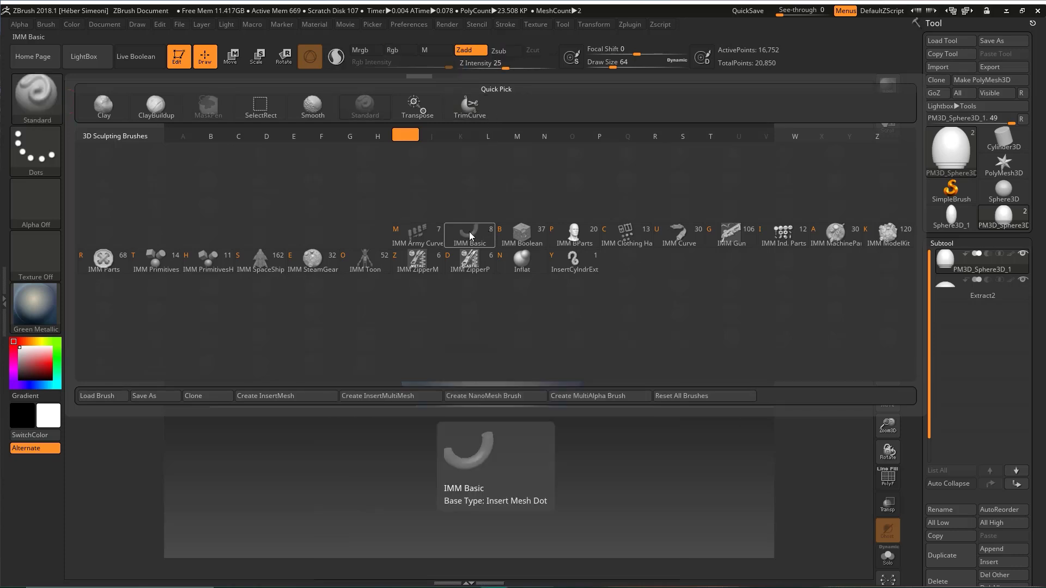
left_click(469, 231)
mouse_move(178, 387)
left_mouse_down()
mouse_move(104, 109)
mouse_move(339, 116)
mouse_move(513, 309)
mouse_move(326, 100)
left_mouse_up()
key("Escape")
left_click(331, 90)
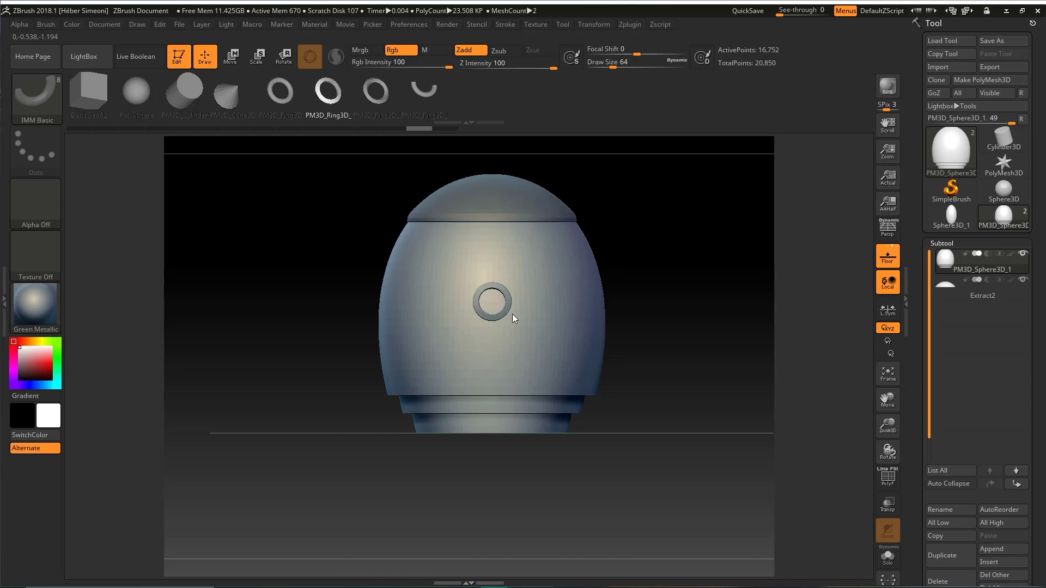
Insert a large ring at the centre of the dome's front and move it along its depth axis against the surface
left_click_drag(512, 314, 545, 330)
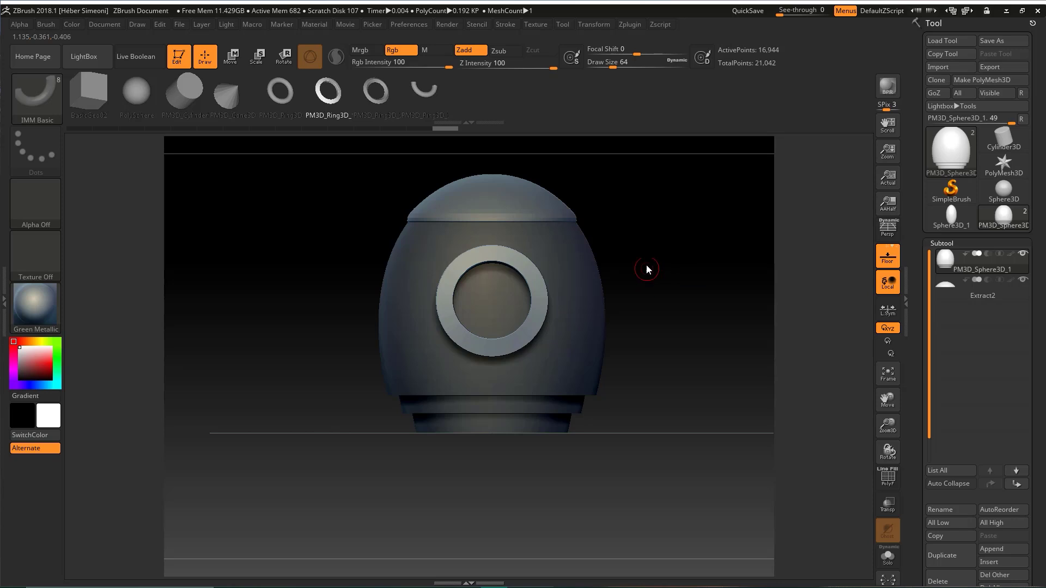
left_click_drag(646, 267, 687, 273)
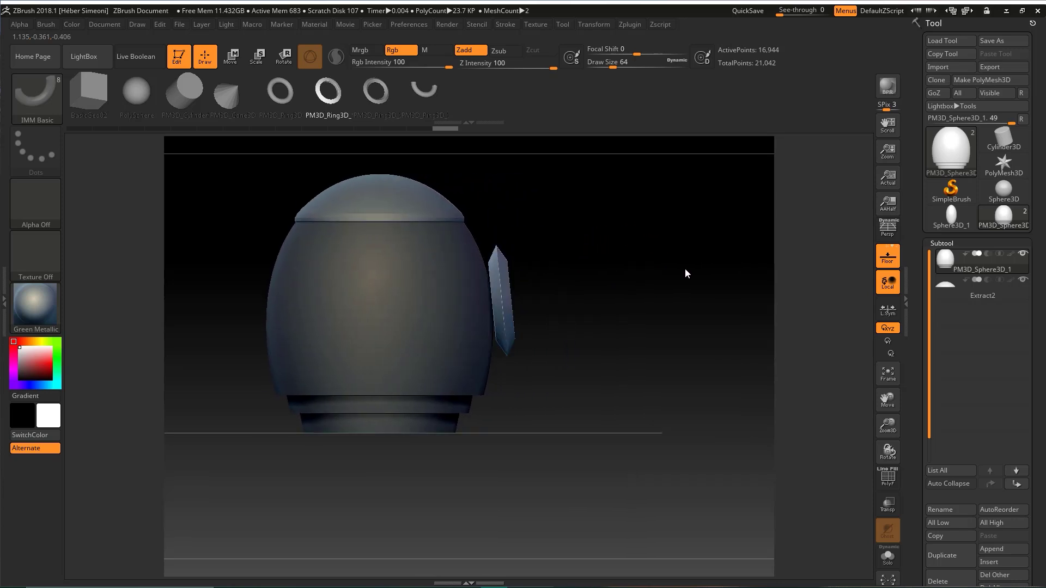
left_click(232, 57)
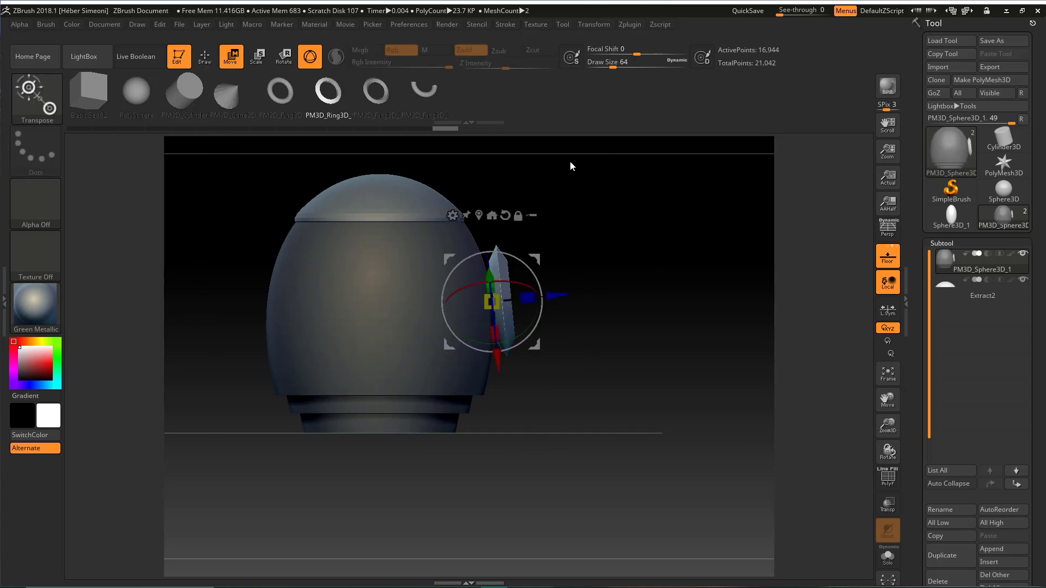
left_click_drag(619, 271, 670, 269, "alt")
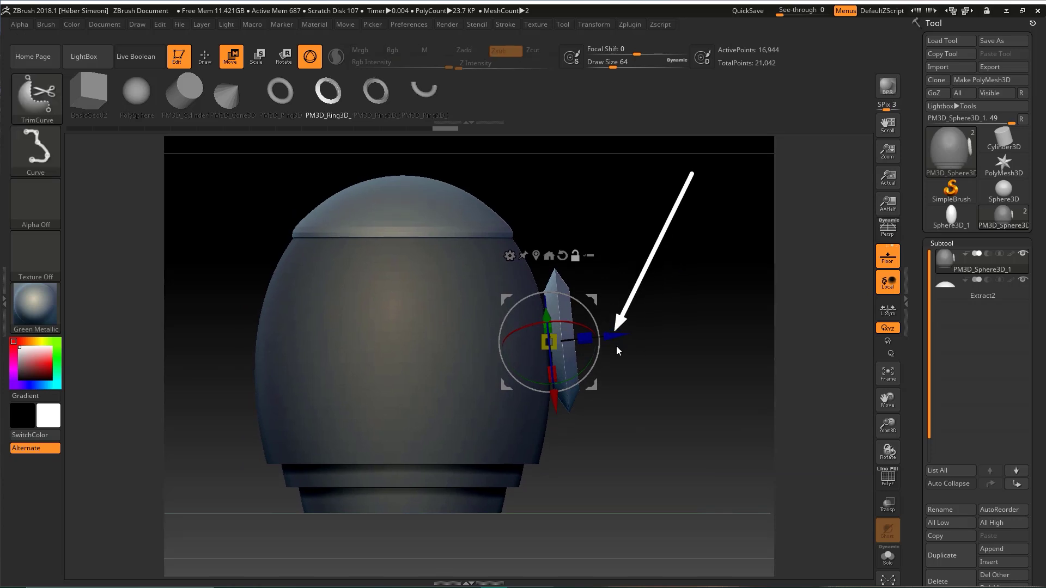
left_click_drag(612, 336, 620, 309)
key("q")
key("f")
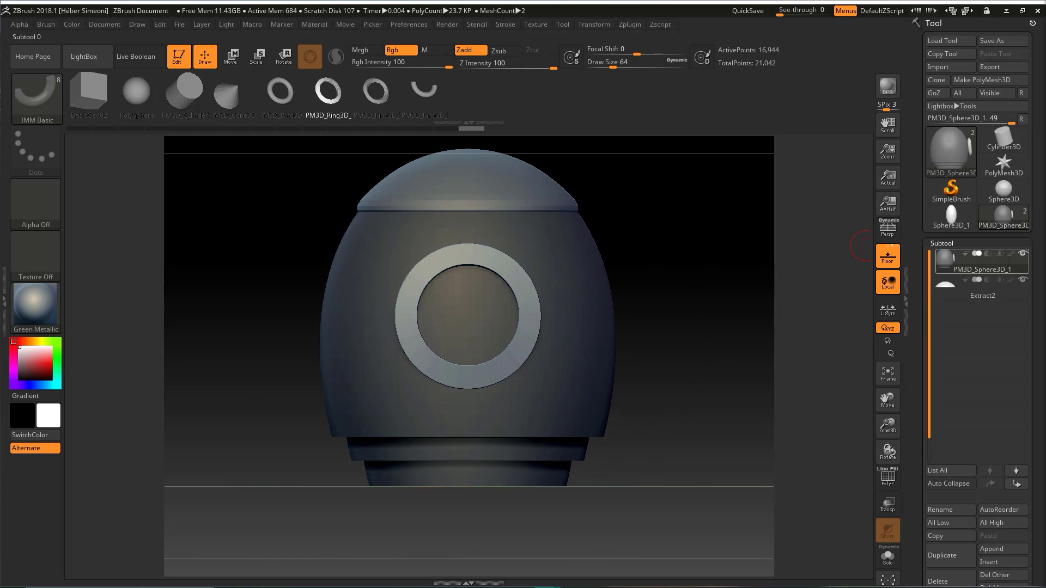
Separate the ring and the masked dome into individual subtools with Split Masked Points
left_click_drag(862, 246, 668, 267)
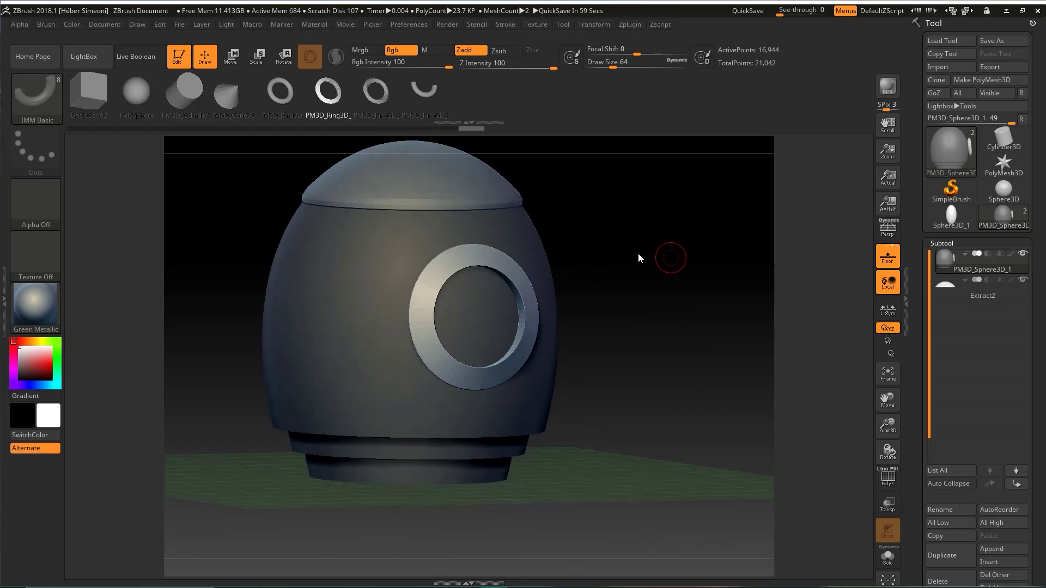
left_click_drag(672, 152, 570, 184, "ctrl+shift")
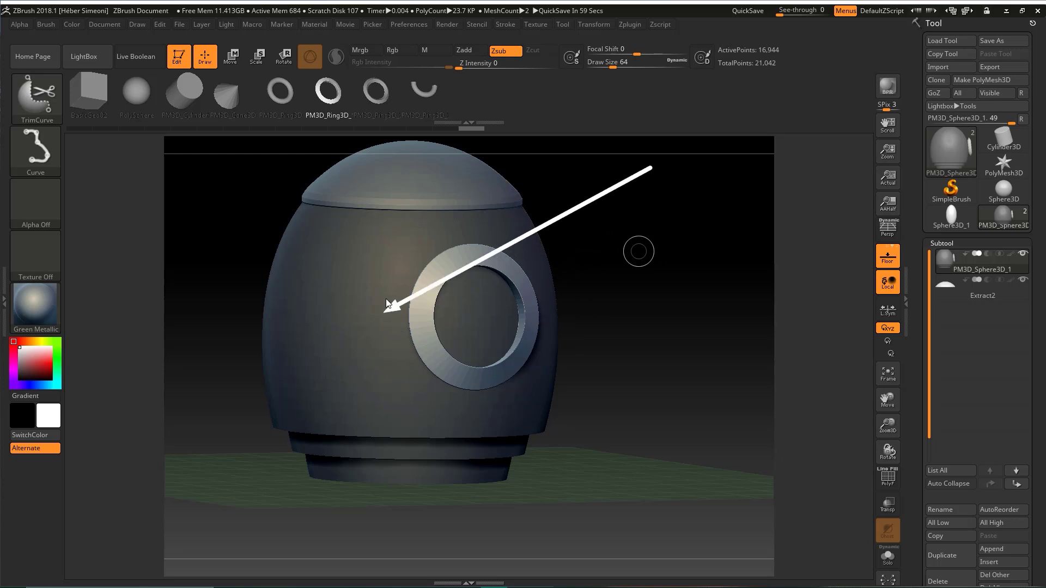
mouse_move(533, 251)
left_mouse_down()
mouse_move(800, 214)
mouse_move(945, 241)
left_mouse_up()
key("Escape")
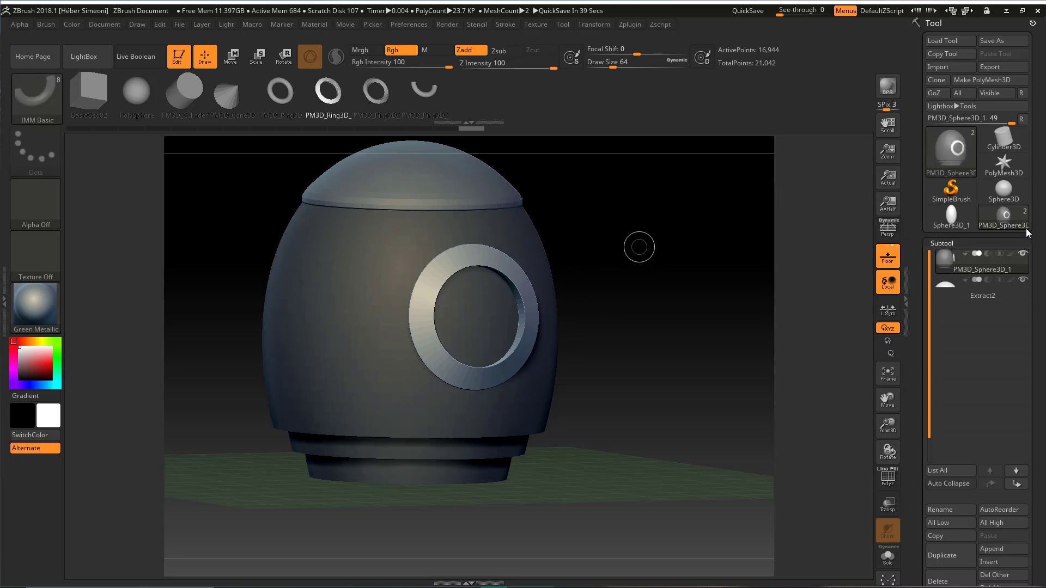
scroll(1016, 165, "down", 6)
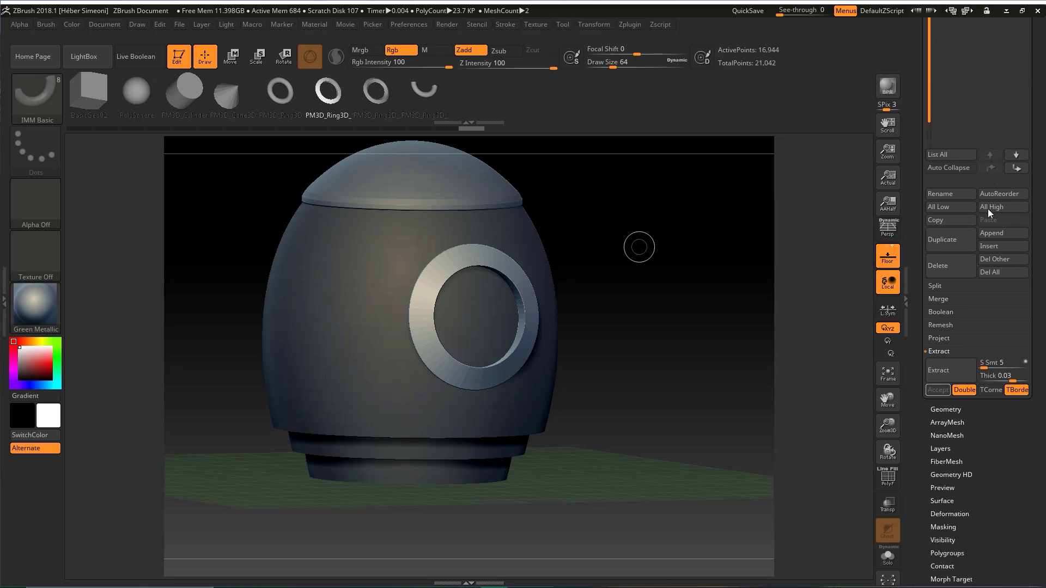
mouse_move(988, 209)
left_mouse_down()
mouse_move(930, 305)
mouse_move(940, 285)
left_mouse_up()
key("Escape")
left_click(948, 287)
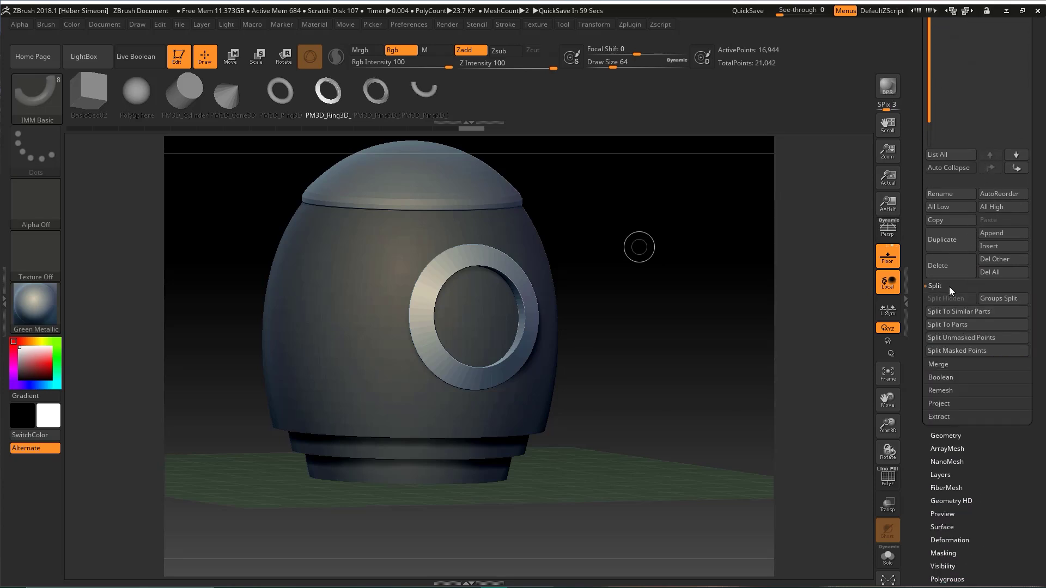
key("ctrl+shift")
mouse_move(1004, 232)
left_mouse_down()
mouse_move(929, 350)
mouse_move(965, 354)
left_mouse_up()
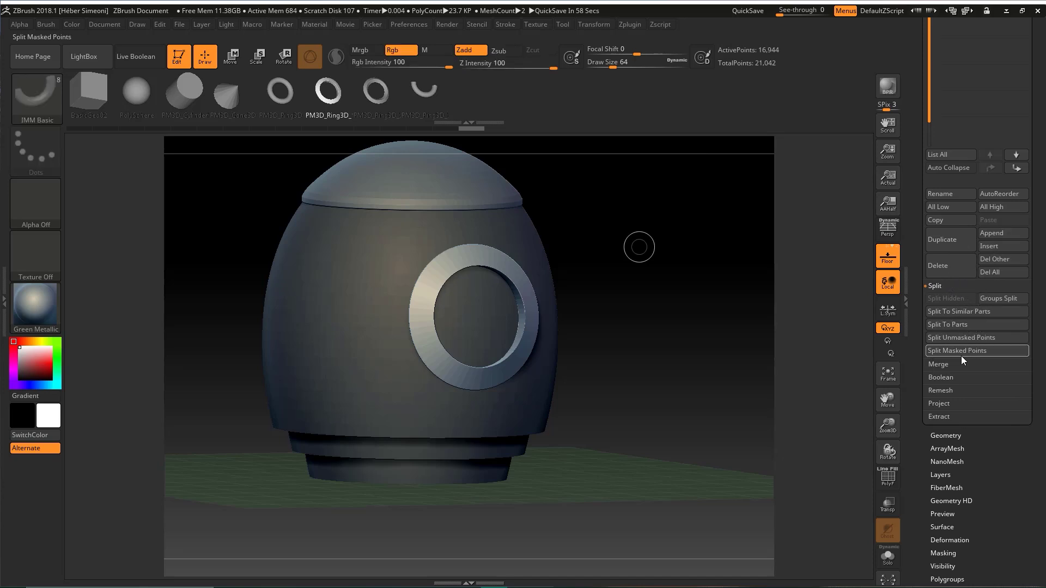
left_click(958, 351)
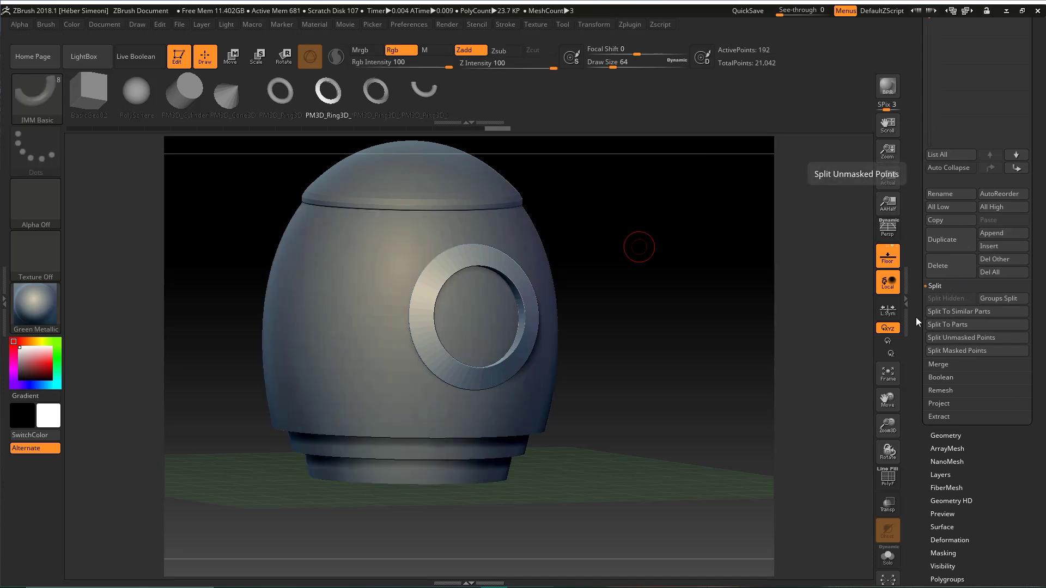
left_click_drag(1035, 177, 1036, 206)
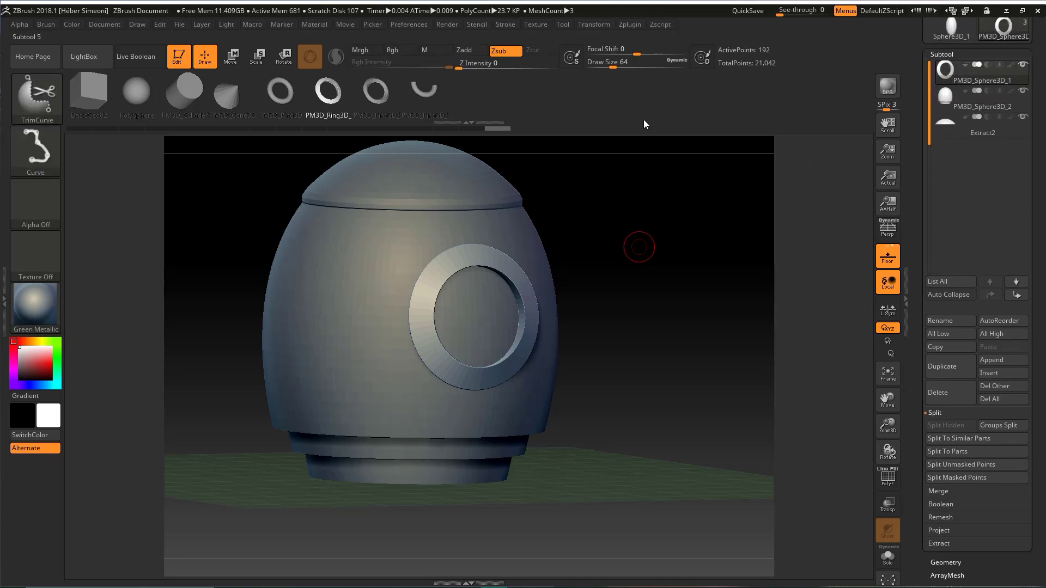
mouse_move(634, 127)
left_mouse_down("ctrl+shift")
mouse_move(516, 282)
mouse_move(513, 270)
left_mouse_up("ctrl+shift")
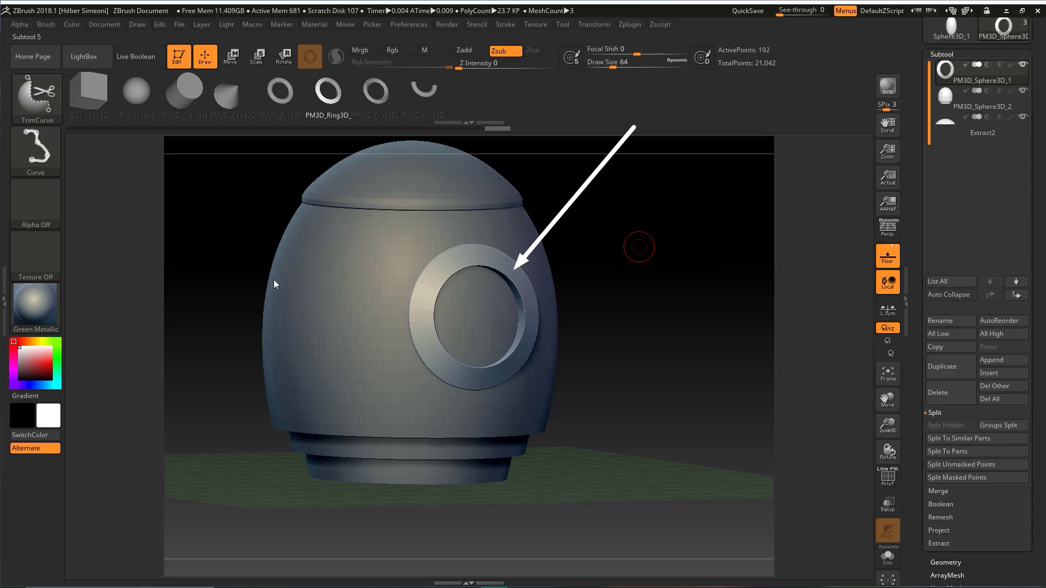
mouse_move(276, 270)
left_mouse_down("ctrl+shift")
mouse_move(138, 118)
mouse_move(327, 90)
mouse_move(325, 101)
left_mouse_up("ctrl+shift")
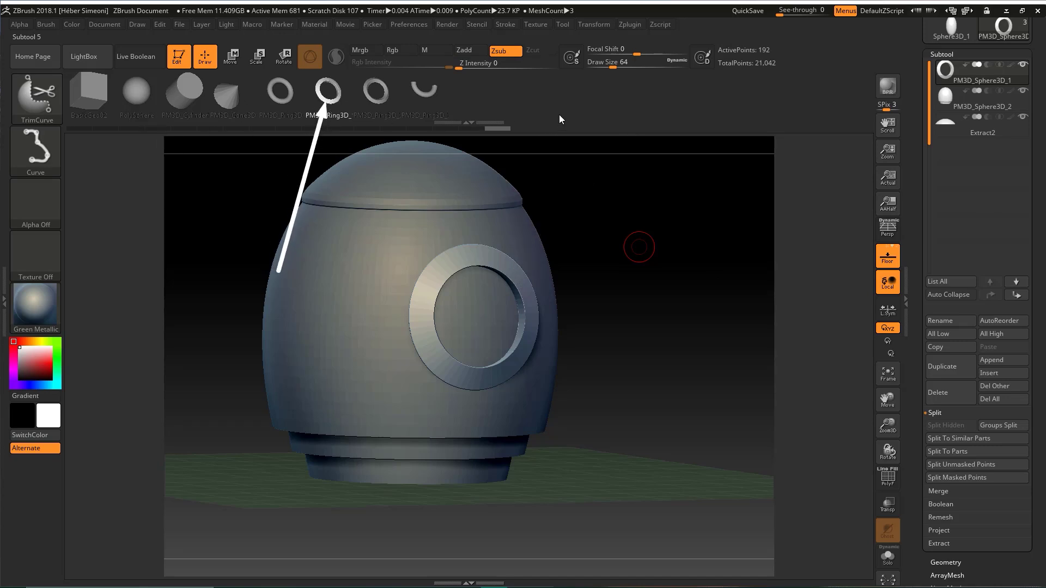
mouse_move(689, 279)
left_mouse_down("ctrl+shift")
mouse_move(934, 62)
mouse_move(938, 127)
mouse_move(945, 104)
mouse_move(938, 77)
mouse_move(902, 405)
mouse_move(937, 472)
left_mouse_up("ctrl+shift")
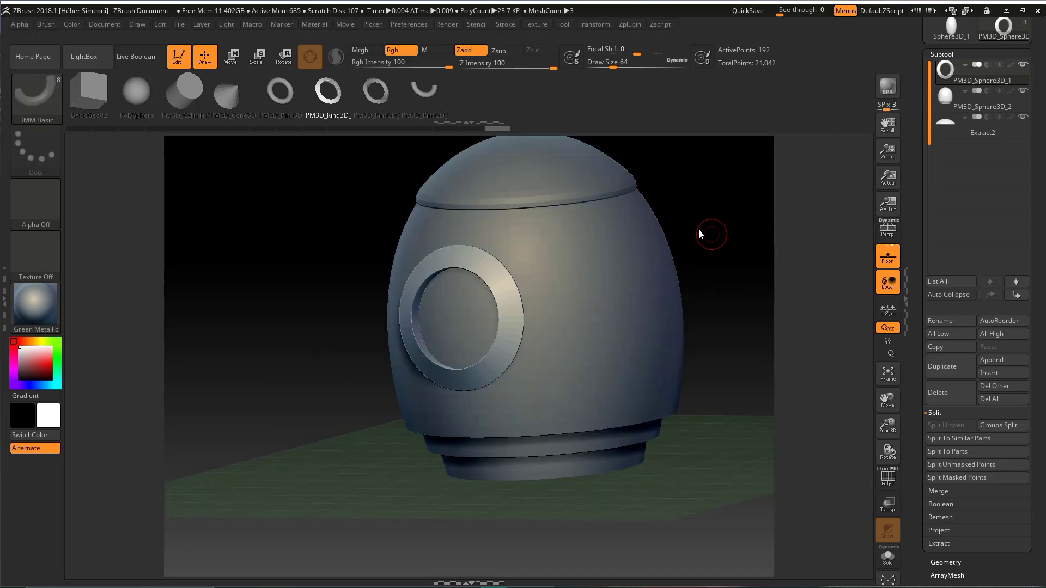
left_click_drag(711, 221, 712, 236, "shift")
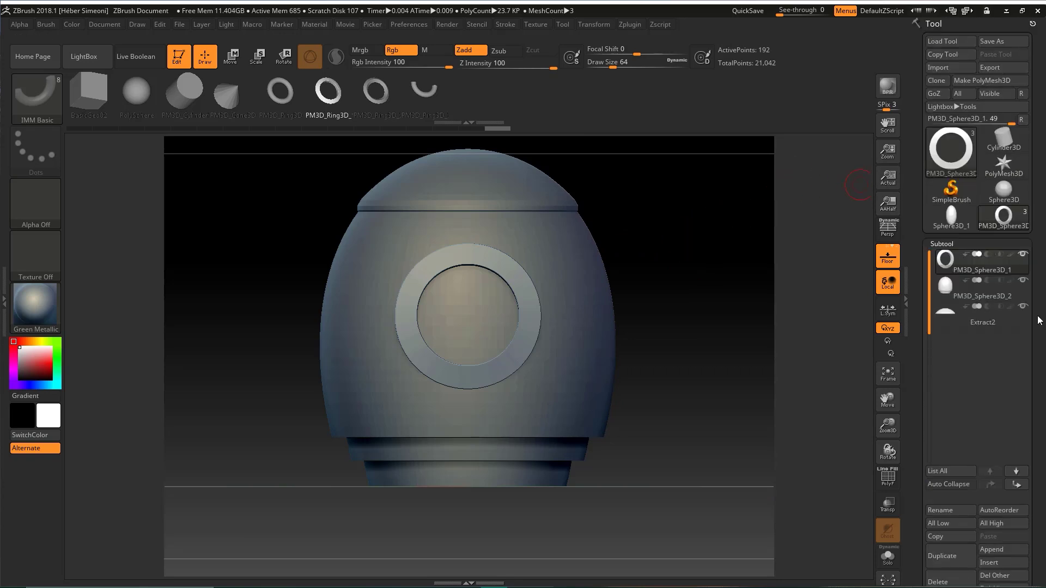
Switch the active tool from the capsule model to the Cylinder3D primitive
key("ctrl+shift")
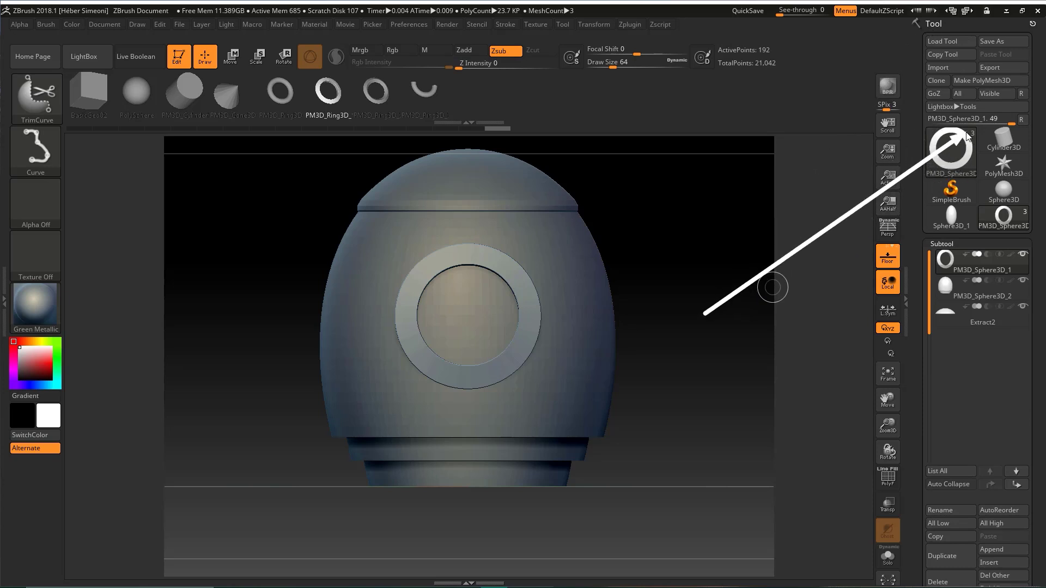
left_click(949, 144)
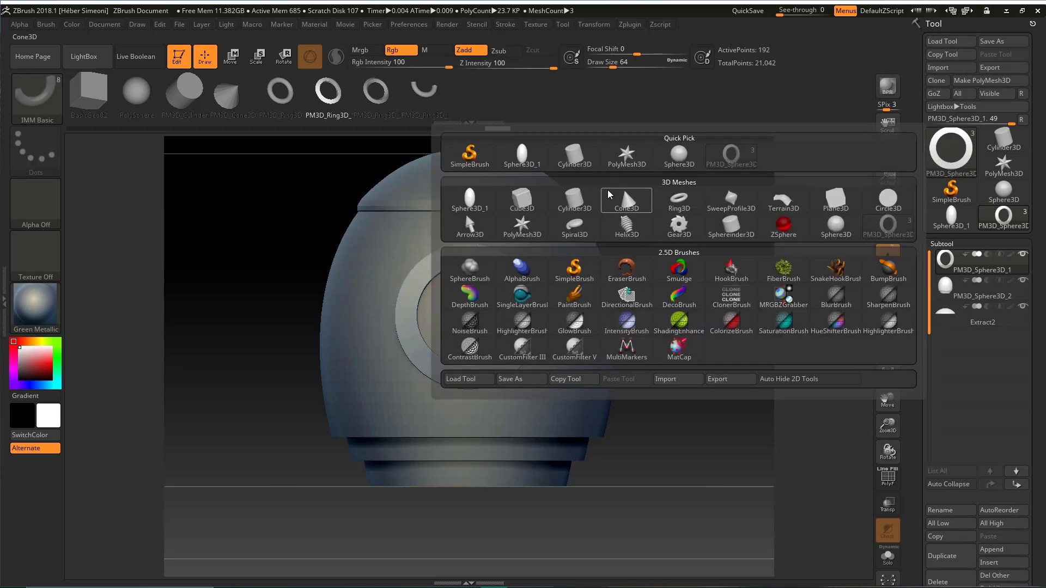
mouse_move(566, 212)
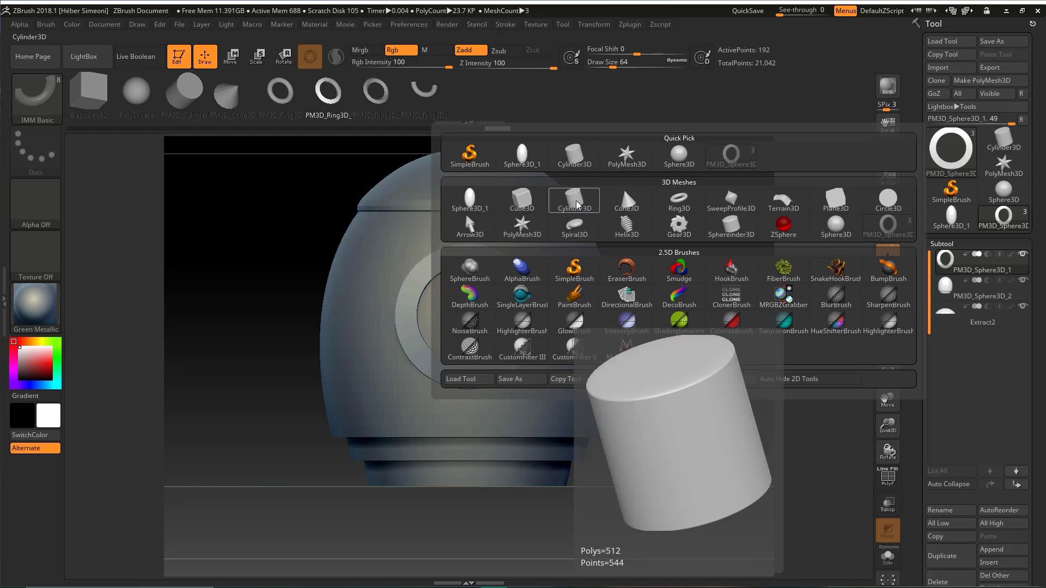
left_click(577, 200)
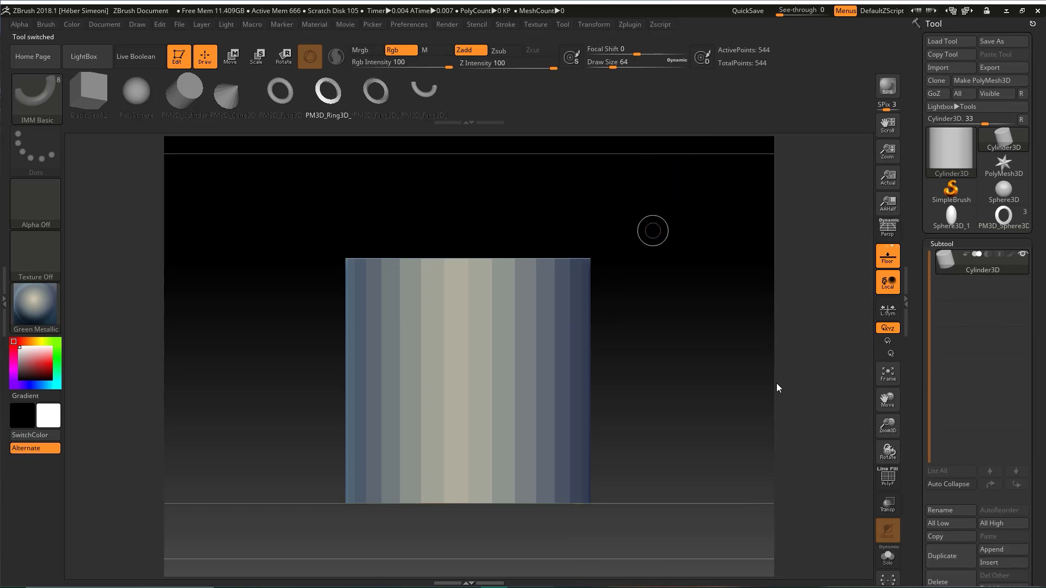
Switch to the capsule model's tool and return to the Cylinder3D primitive
mouse_move(789, 375)
left_mouse_down()
mouse_move(957, 146)
mouse_move(1003, 140)
mouse_move(951, 225)
mouse_move(985, 170)
mouse_move(1005, 205)
mouse_move(993, 219)
left_mouse_up()
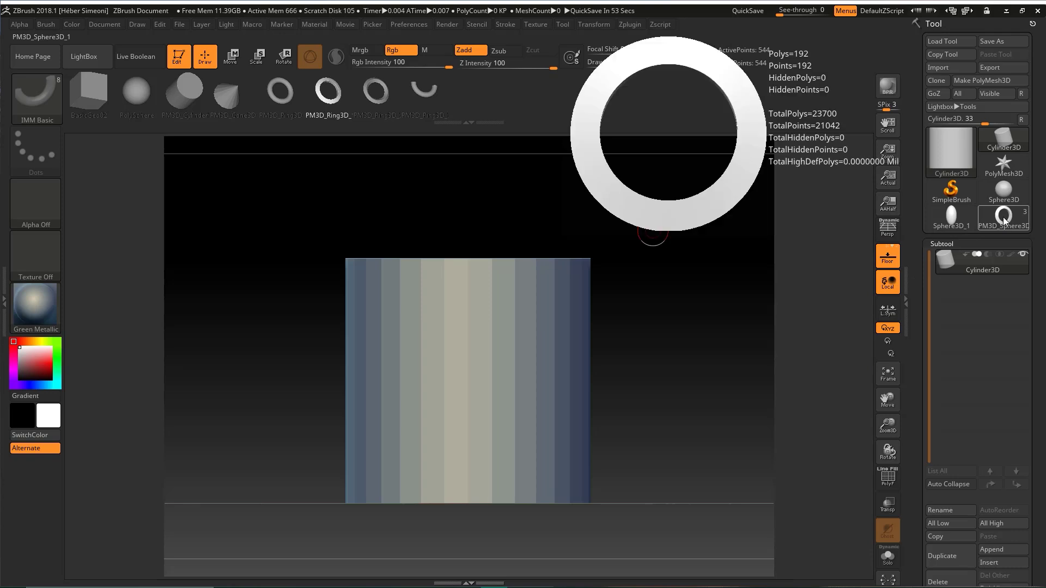
left_click(1004, 218)
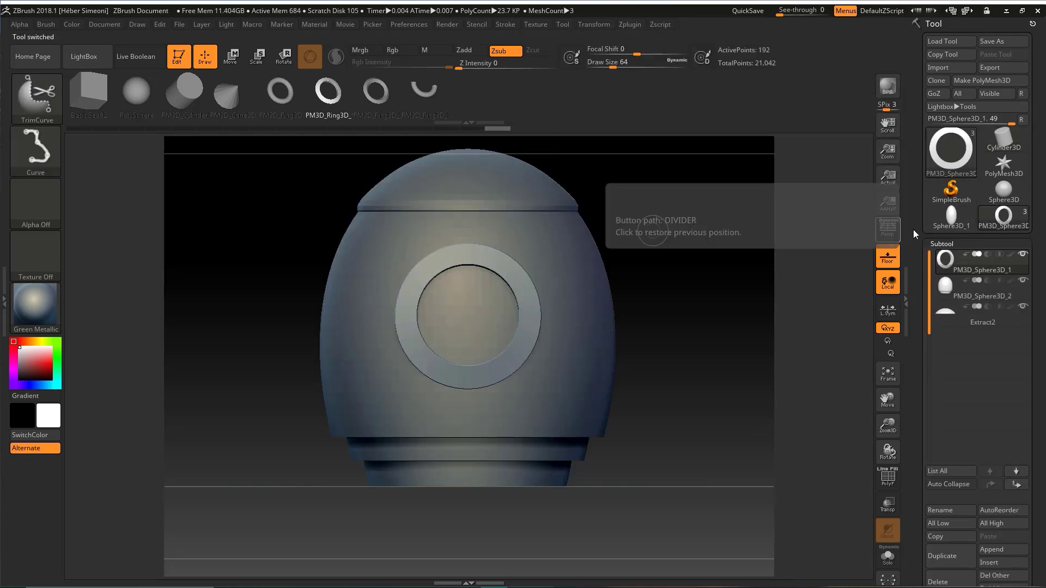
left_click_drag(871, 289, 997, 145)
left_click(1001, 142)
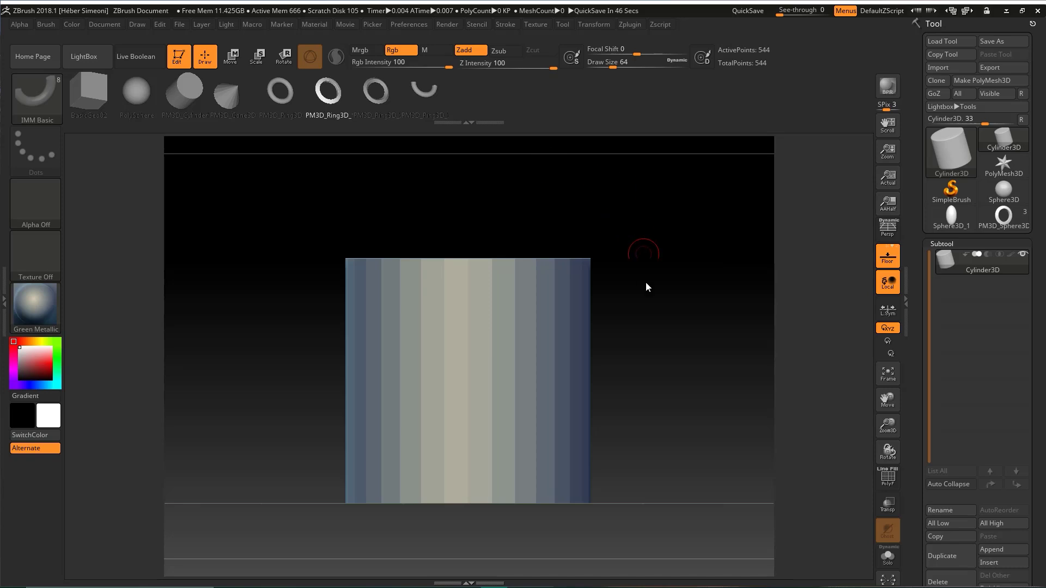
Collapse the Subtool section and expand the cylinder's Initialize settings
key("ctrl")
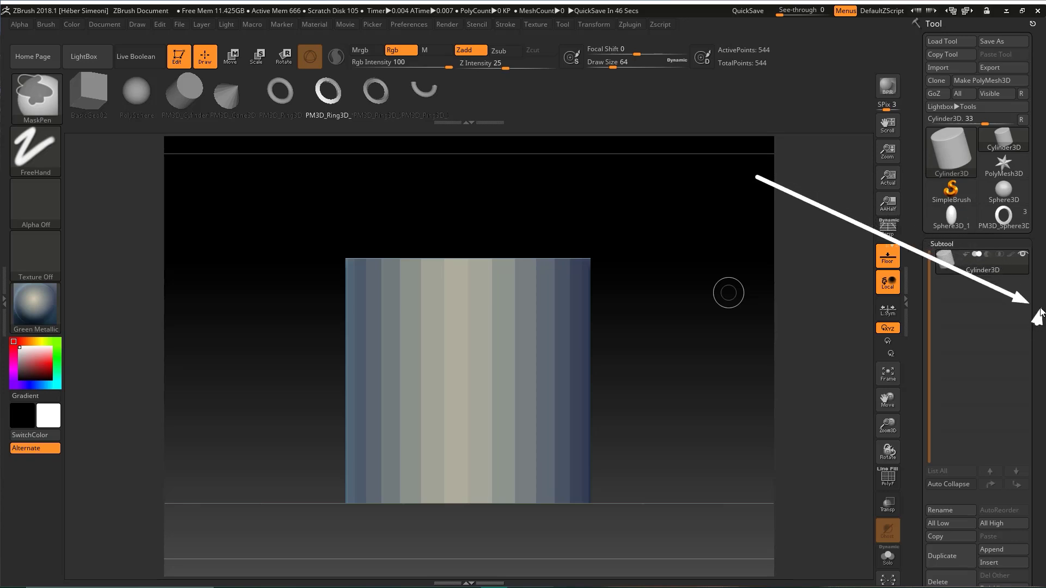
key("Escape")
left_click_drag(1039, 308, 1017, 173)
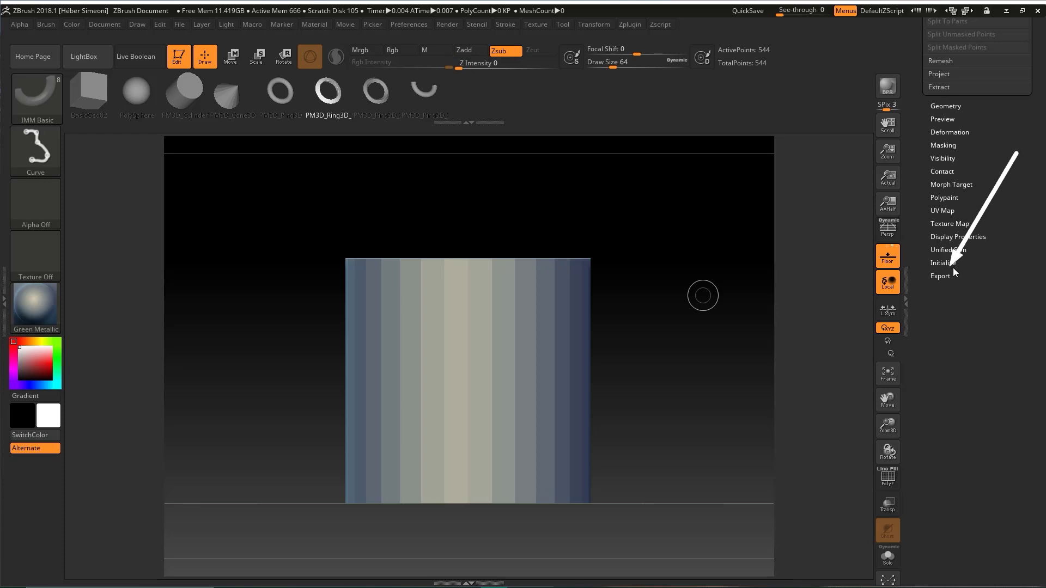
left_click(945, 263)
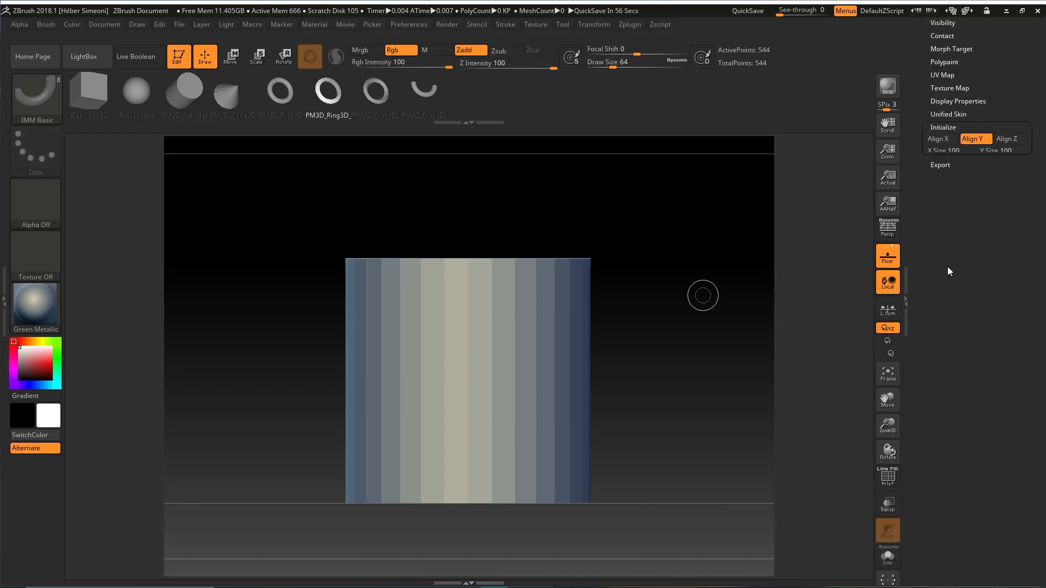
mouse_move(947, 267)
left_mouse_down()
mouse_move(983, 182)
mouse_move(978, 297)
mouse_move(966, 267)
left_mouse_up()
key("ctrl+2")
mouse_move(663, 124)
left_mouse_down()
mouse_move(963, 252)
mouse_move(974, 294)
mouse_move(976, 196)
left_mouse_up()
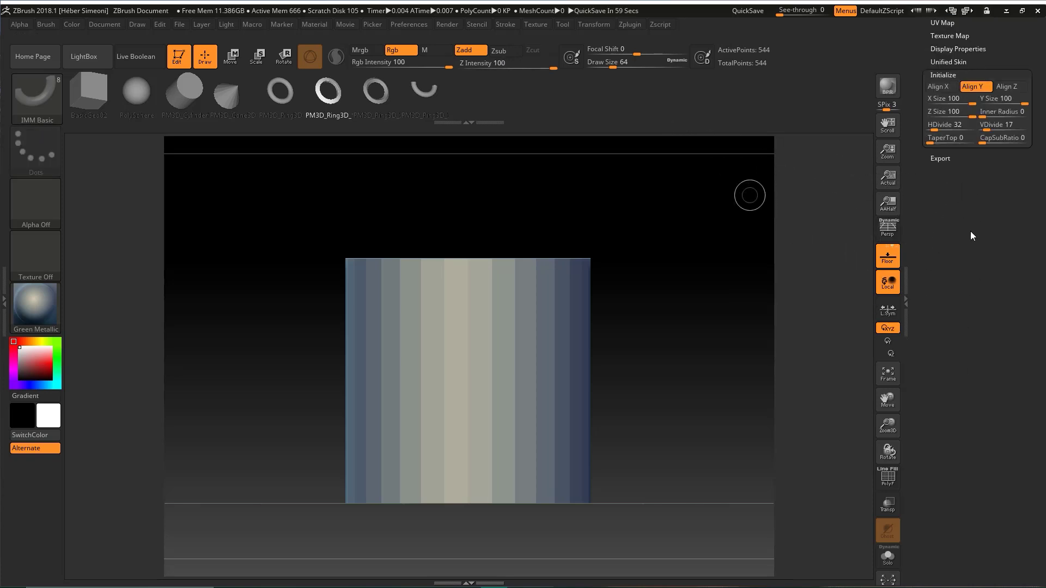
mouse_move(973, 233)
left_mouse_down()
mouse_move(975, 328)
mouse_move(978, 164)
mouse_move(973, 236)
mouse_move(950, 140)
mouse_move(985, 111)
mouse_move(998, 200)
mouse_move(995, 111)
left_mouse_up()
left_click(945, 143)
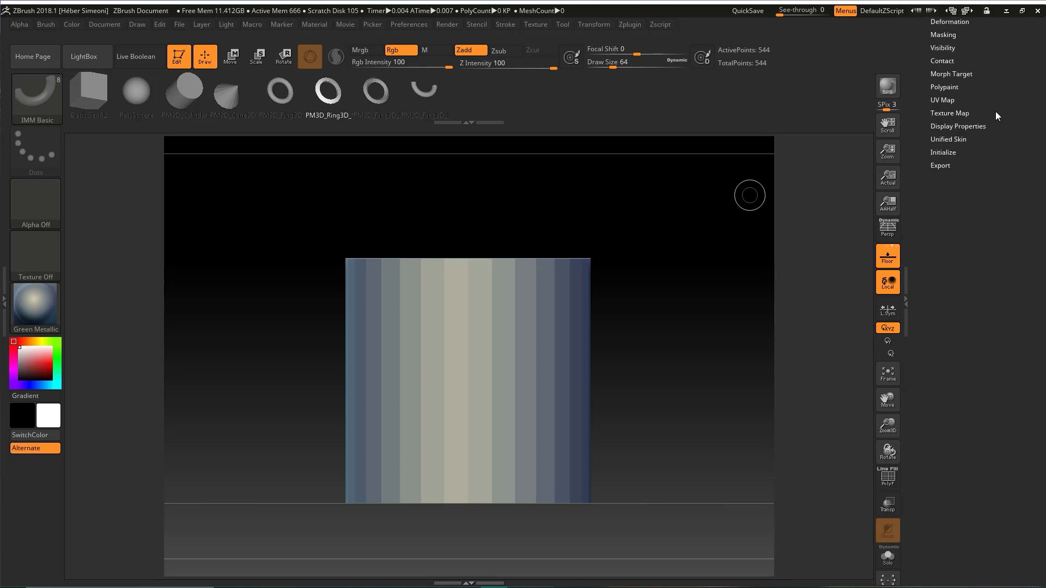
left_click(992, 107)
left_click(953, 227)
left_click_drag(973, 268, 974, 127)
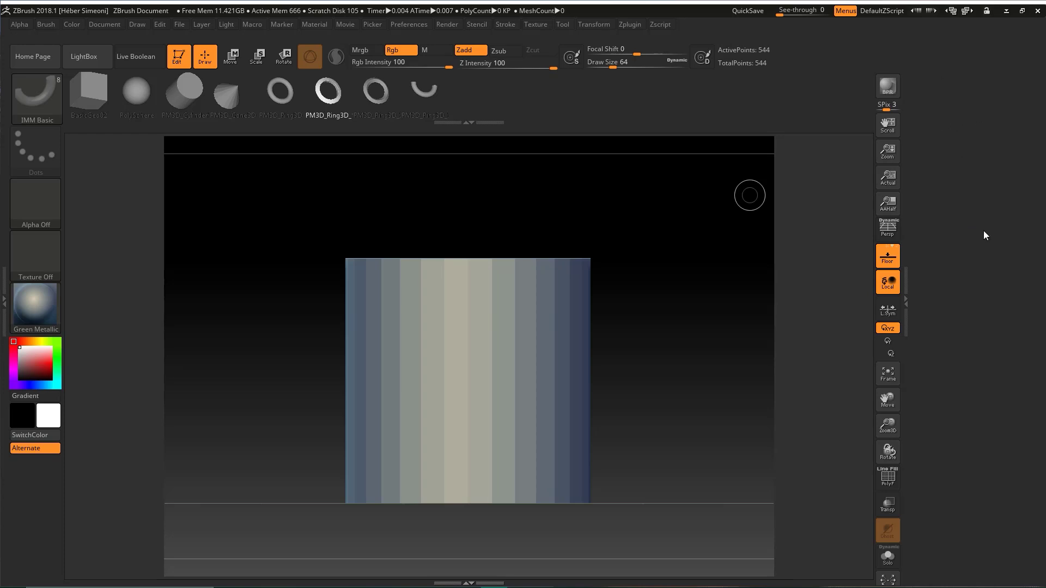
left_click_drag(983, 235, 975, 341)
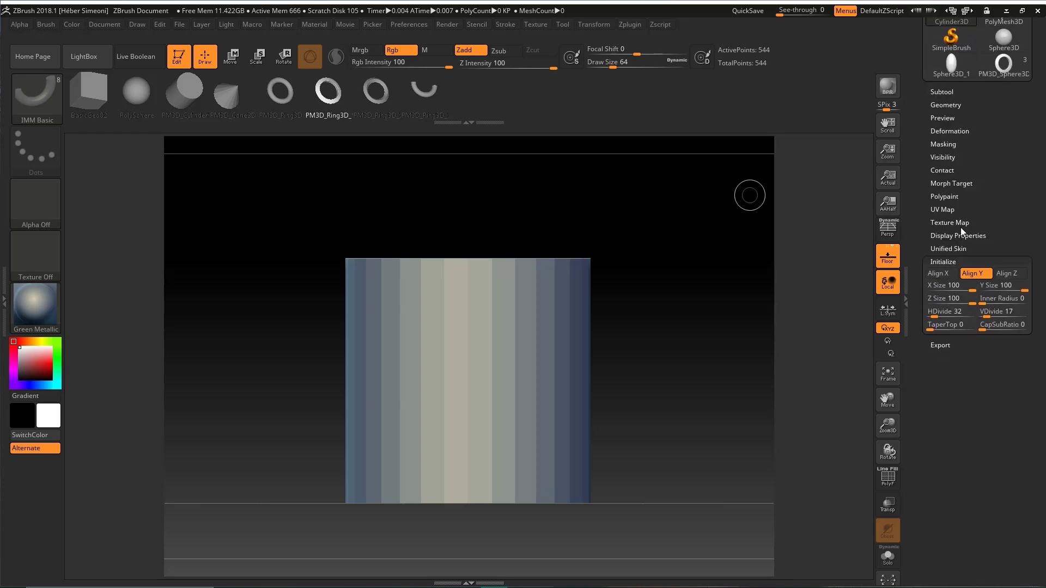
Align the cylinder primitive to the world Z axis
mouse_move(982, 155)
left_mouse_down("ctrl+shift")
mouse_move(943, 257)
mouse_move(505, 315)
mouse_move(578, 316)
mouse_move(582, 291)
mouse_move(567, 288)
mouse_move(787, 226)
mouse_move(999, 275)
mouse_move(1018, 289)
left_mouse_up("ctrl+shift")
left_click(1007, 273)
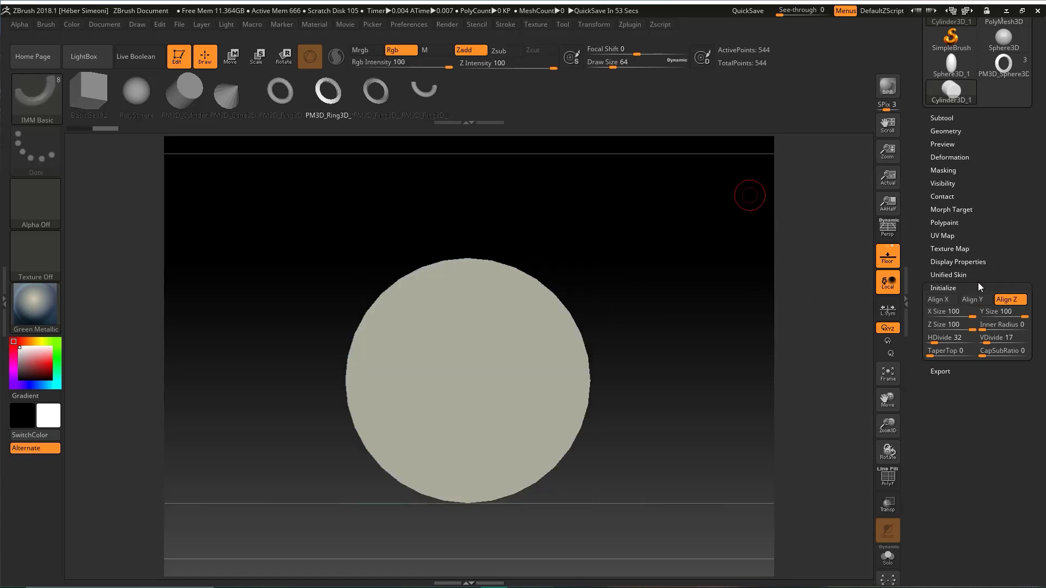
mouse_move(656, 305)
left_mouse_down()
mouse_move(662, 320)
mouse_move(670, 313)
left_mouse_up()
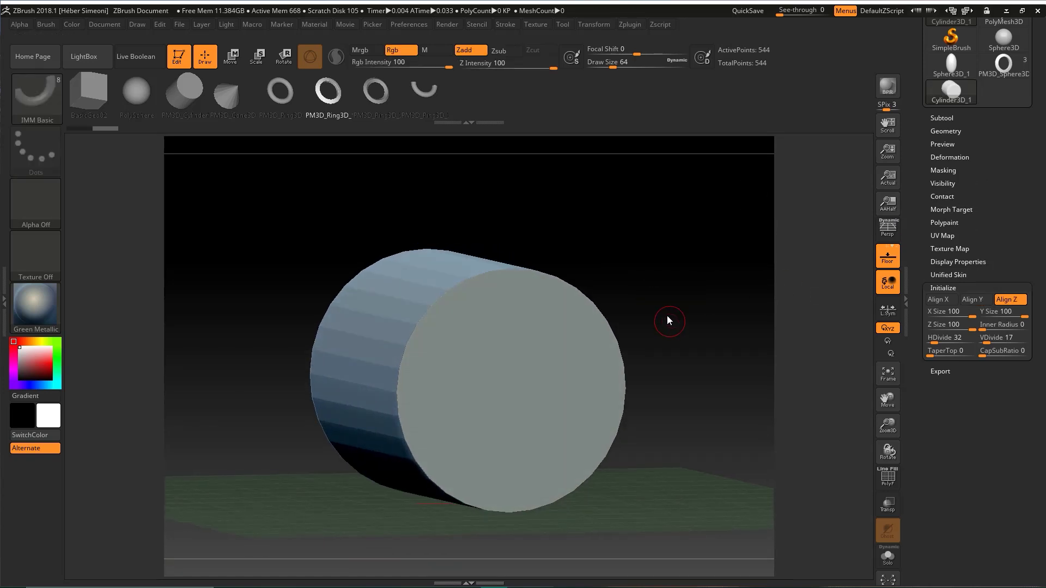
mouse_move(685, 164)
left_mouse_down("ctrl+shift")
mouse_move(521, 351)
mouse_move(509, 342)
left_mouse_up("ctrl+shift")
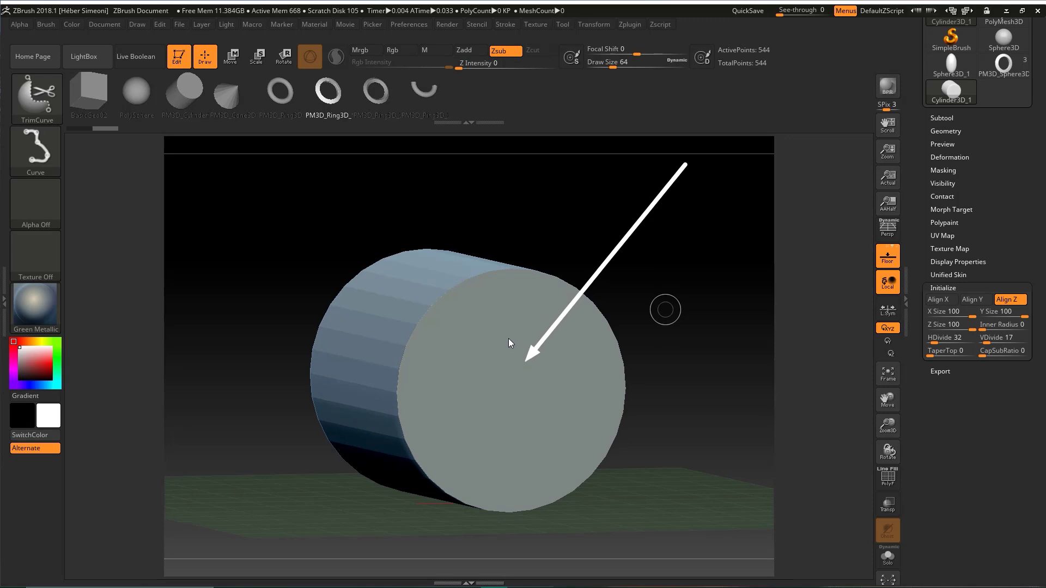
left_click_drag(255, 388, 412, 509, "ctrl+shift")
key("Escape")
left_click_drag(371, 514, 391, 476)
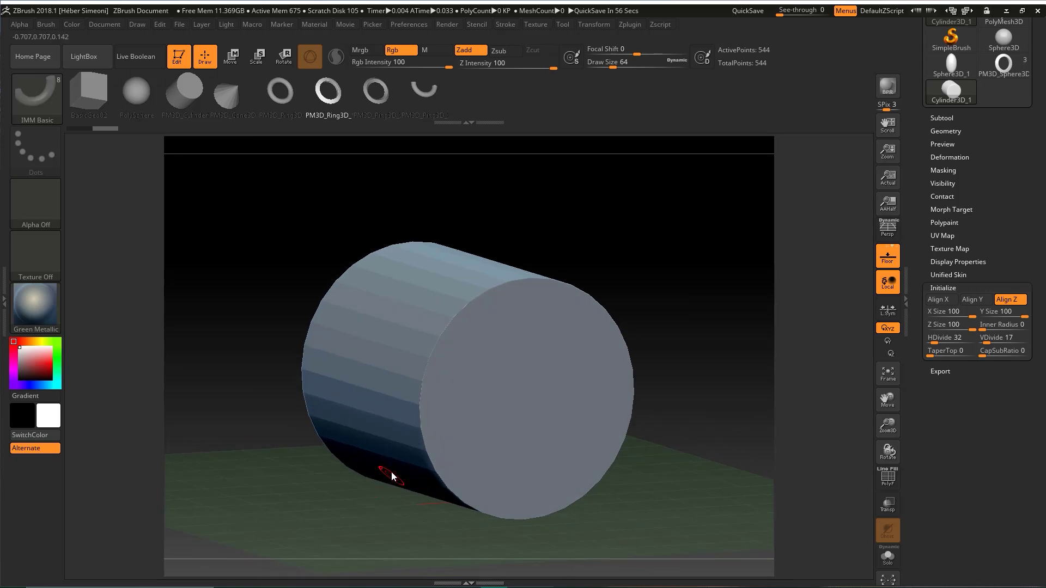
Flatten the cylinder into a thin disc by setting its Z Size to 10
left_click_drag(237, 399, 568, 456, "ctrl+shift")
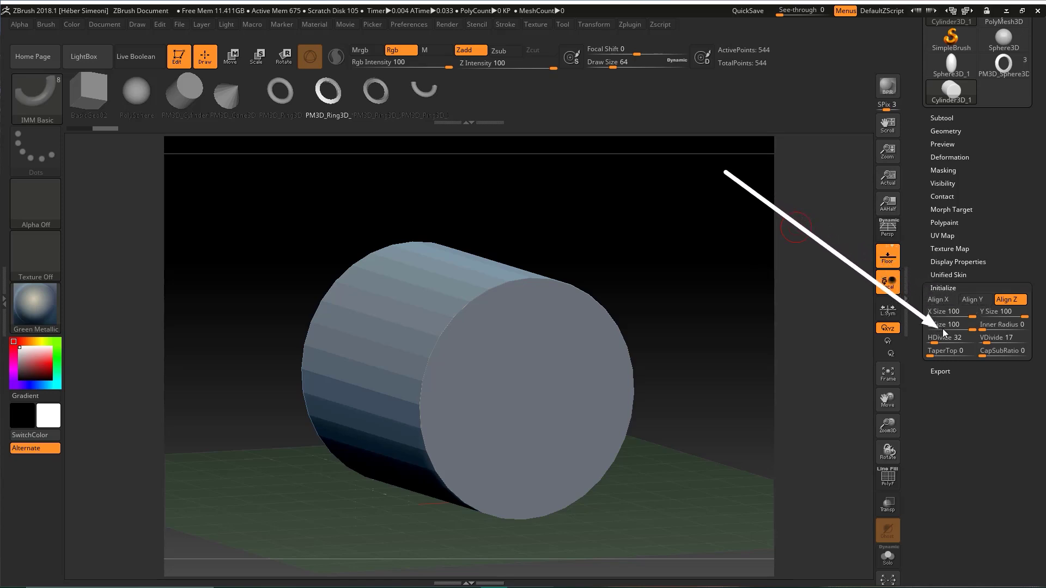
left_click_drag(972, 328, 934, 333)
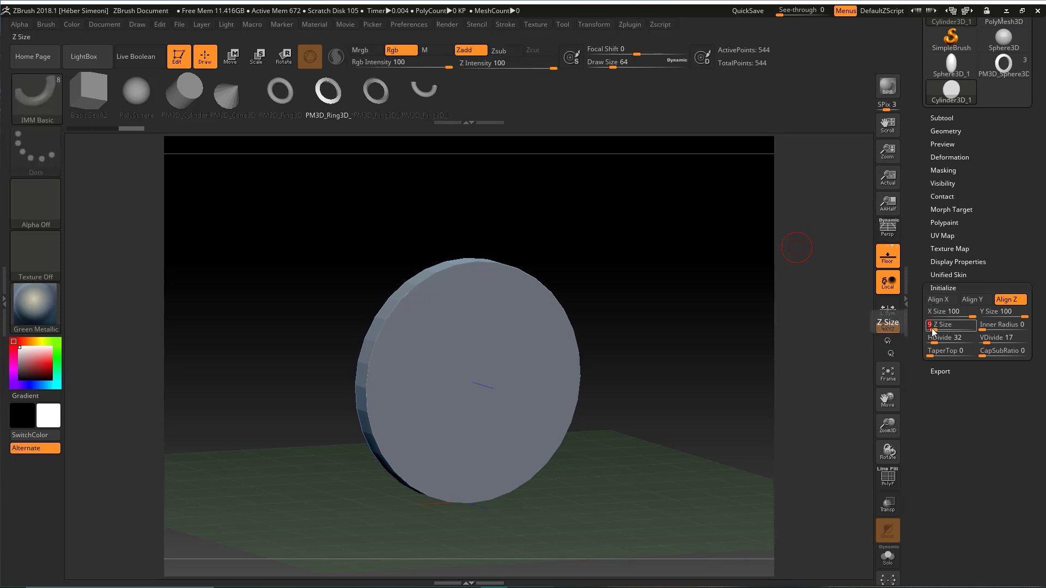
left_click(932, 331)
type("10")
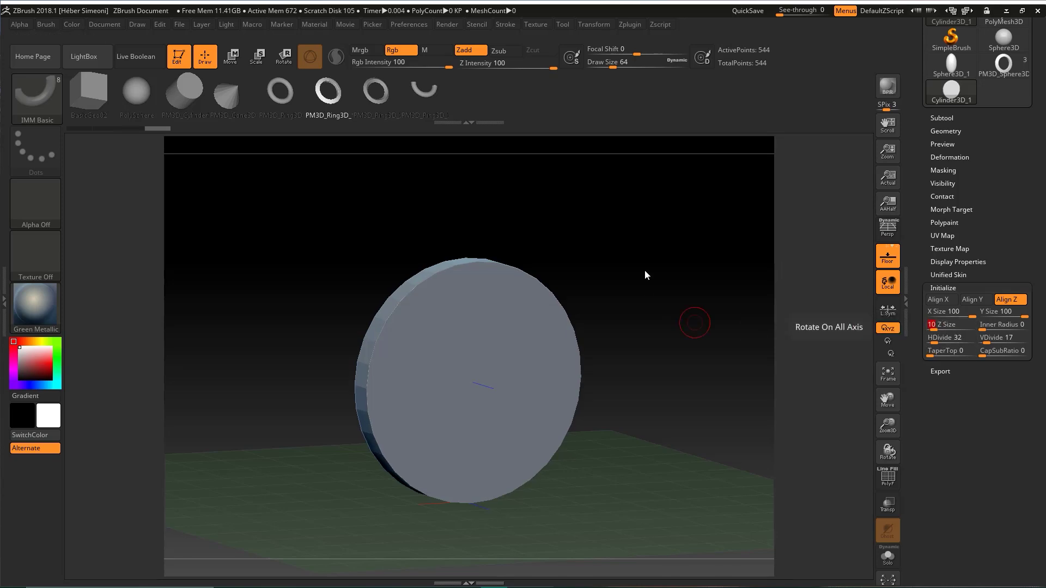
Smooth the disc's round outline by setting HDivide to 60
mouse_move(644, 270)
left_mouse_down()
mouse_move(692, 282)
mouse_move(603, 264)
left_mouse_up()
mouse_move(508, 265)
left_mouse_down()
mouse_move(499, 260)
mouse_move(580, 320)
mouse_move(533, 465)
mouse_move(392, 294)
mouse_move(469, 259)
left_mouse_up()
mouse_move(558, 269)
left_mouse_down()
mouse_move(606, 271)
mouse_move(648, 375)
left_mouse_up()
left_click_drag(746, 200, 690, 354, "alt")
mouse_move(611, 166)
left_mouse_down("ctrl+shift")
mouse_move(528, 250)
mouse_move(580, 279)
mouse_move(656, 357)
mouse_move(646, 345)
left_mouse_up("ctrl+shift")
left_click_drag(679, 284, 665, 240, "alt")
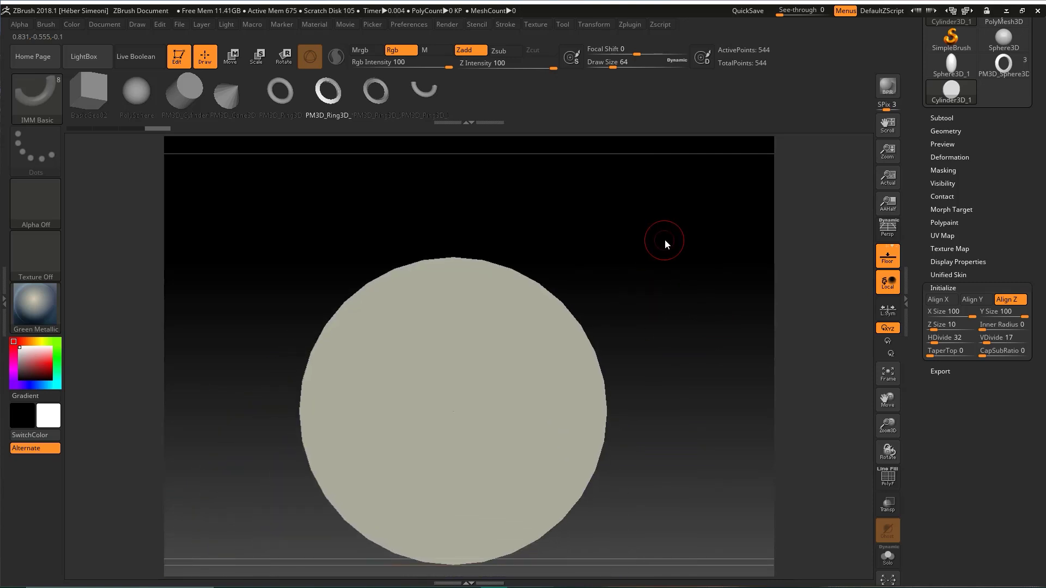
key("ctrl+shift")
mouse_move(683, 221)
left_mouse_down("ctrl+shift")
mouse_move(960, 321)
mouse_move(939, 341)
left_mouse_up("ctrl+shift")
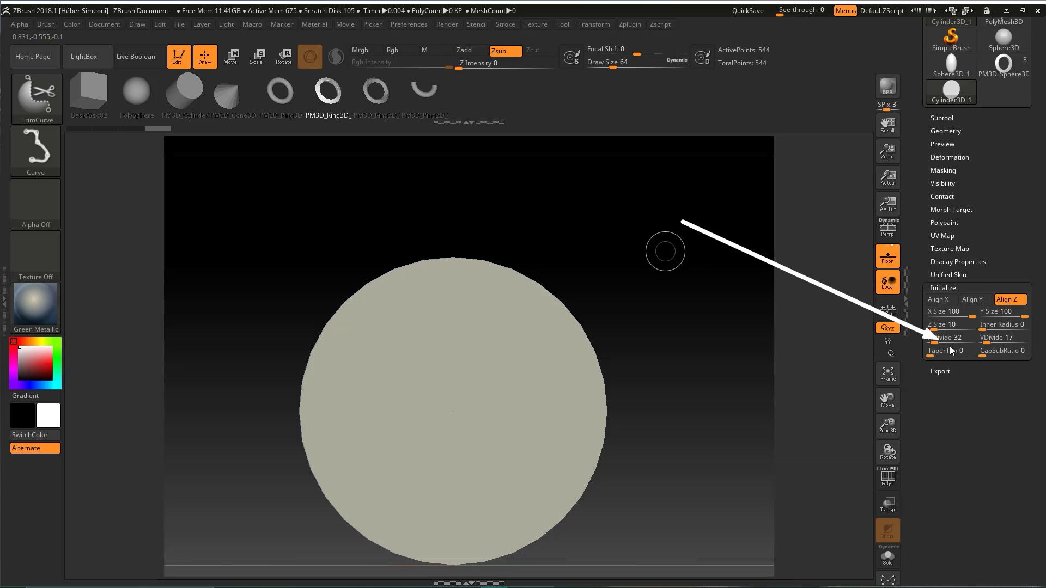
key("Escape")
left_click(950, 339)
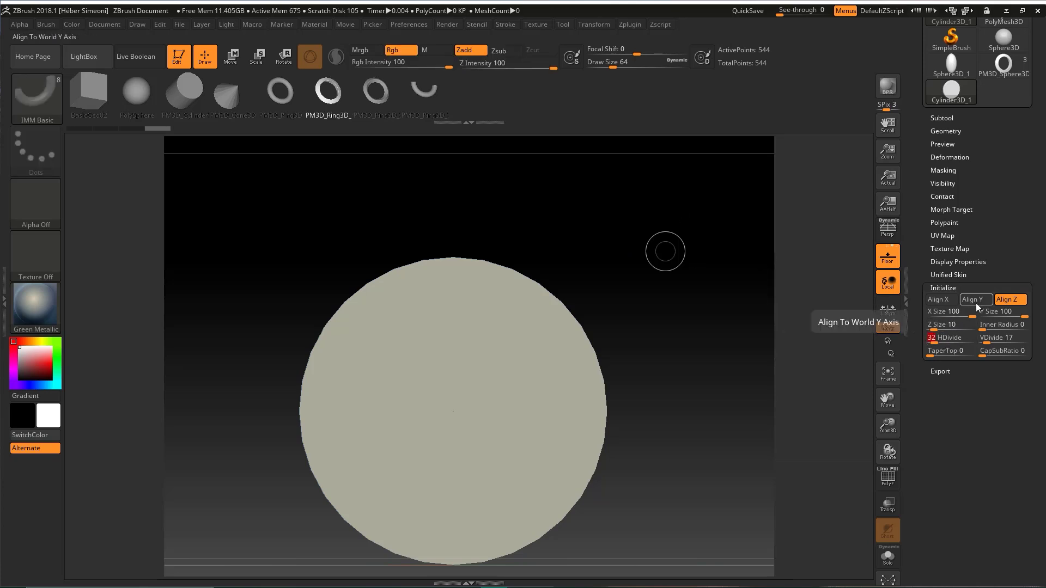
type("60")
key("Return")
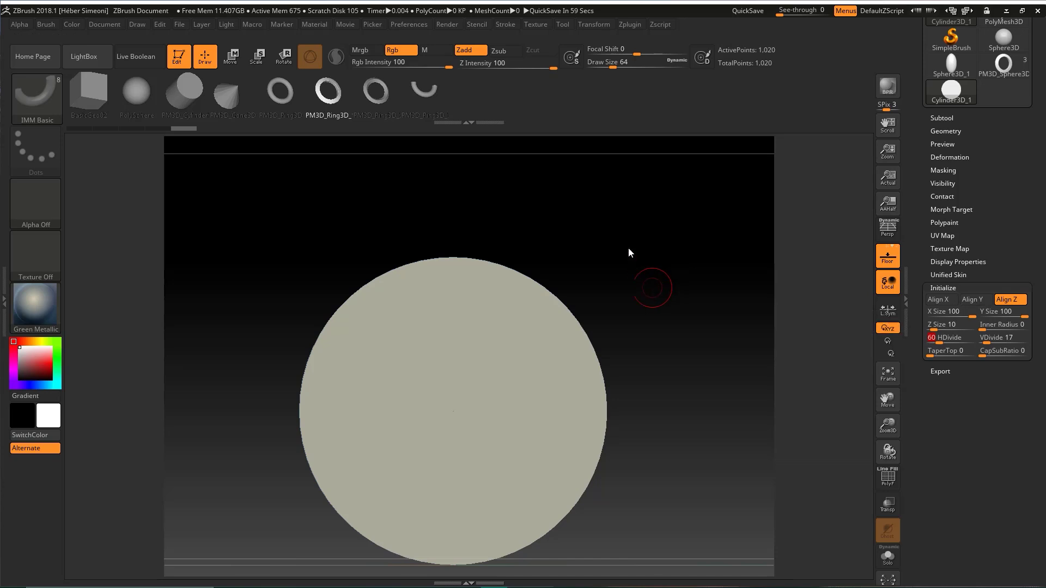
Turn on the PolyFrame display and examine the polygon divisions along the disc's rim
mouse_move(633, 138)
left_mouse_down("ctrl+shift")
mouse_move(478, 252)
mouse_move(570, 301)
mouse_move(583, 483)
mouse_move(369, 306)
mouse_move(565, 303)
mouse_move(372, 525)
mouse_move(289, 420)
mouse_move(389, 390)
mouse_move(951, 320)
mouse_move(990, 334)
mouse_move(941, 342)
left_mouse_up("ctrl+shift")
left_click_drag(674, 299, 688, 311)
key("ctrl+shift")
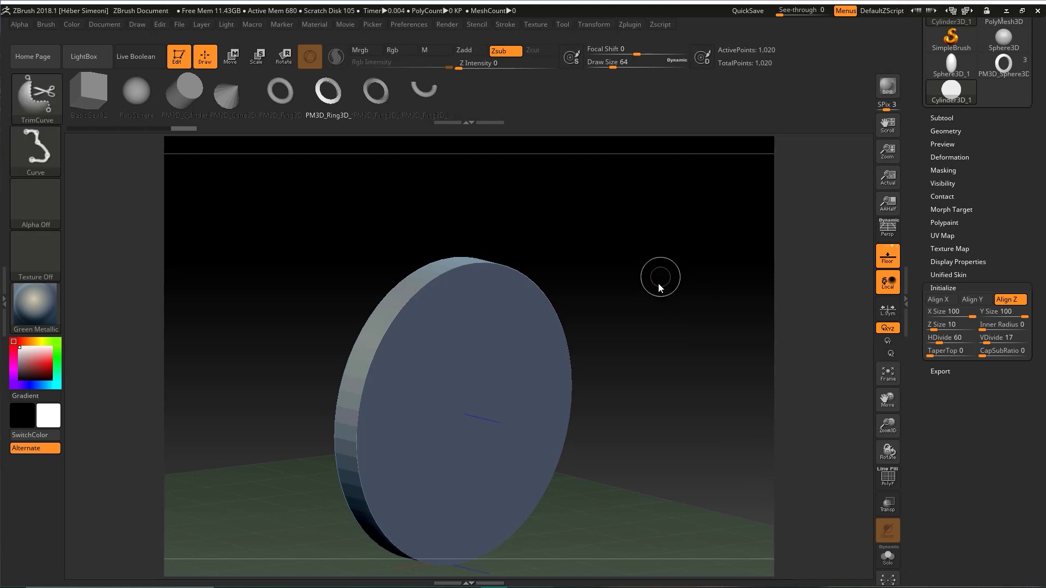
mouse_move(601, 249)
left_mouse_down("ctrl+shift")
mouse_move(902, 460)
mouse_move(862, 471)
mouse_move(885, 481)
left_mouse_up("ctrl+shift")
left_click(883, 481)
left_click_drag(607, 288, 659, 343, "alt")
left_click_drag(712, 245, 754, 291, "alt")
left_click_drag(691, 239, 730, 240)
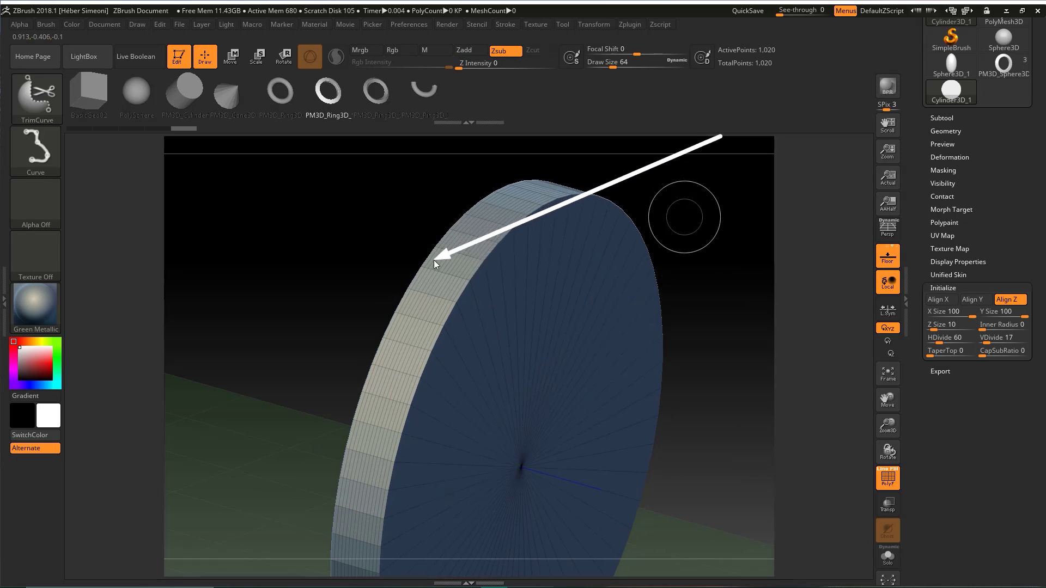
Reduce the disc's divisions across its thickness by setting VDivide to 4
left_click(984, 339)
type("6")
key("Return")
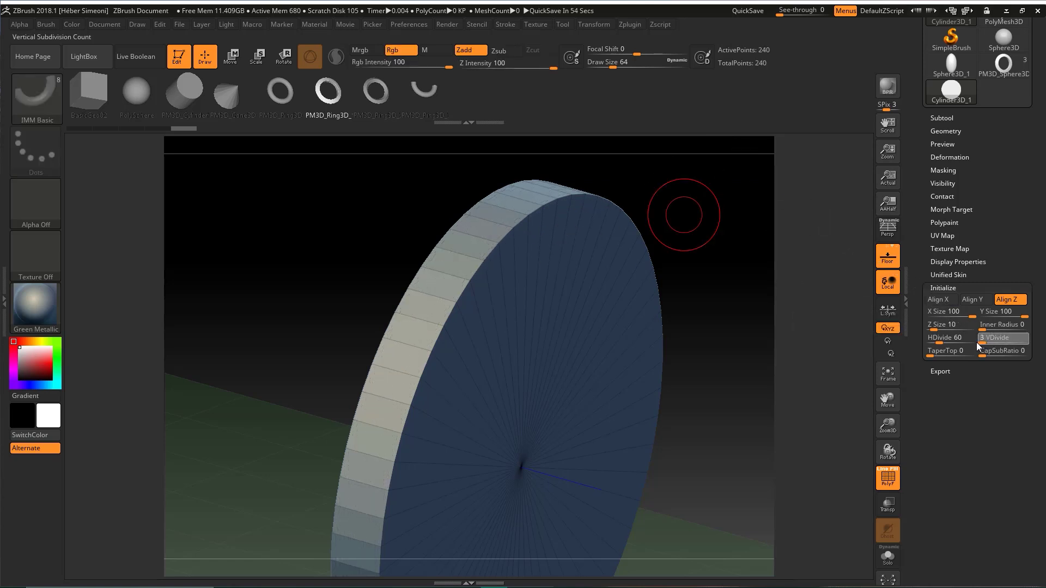
left_click_drag(720, 246, 699, 227, "alt")
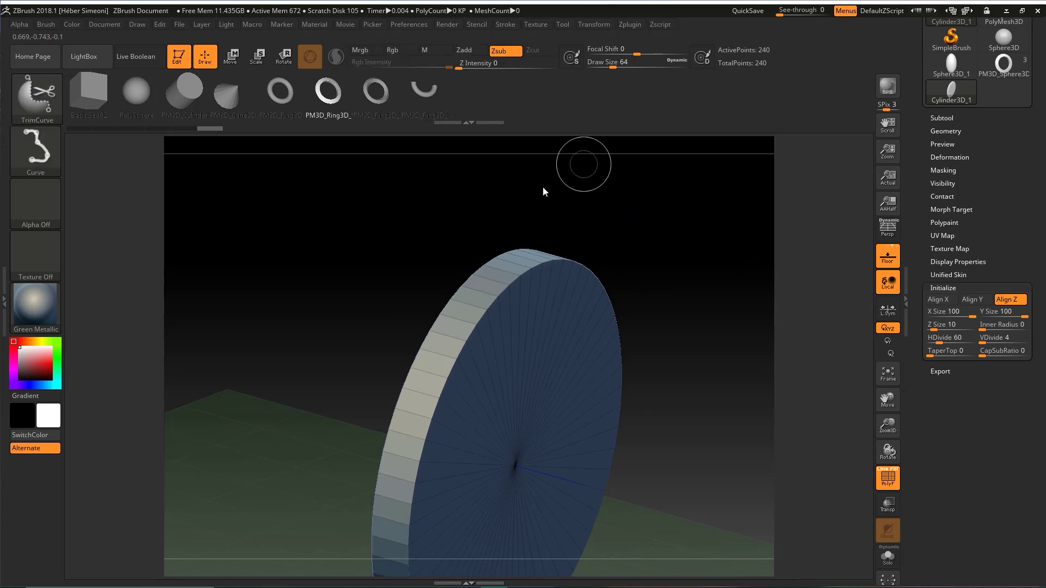
key("ctrl+shift")
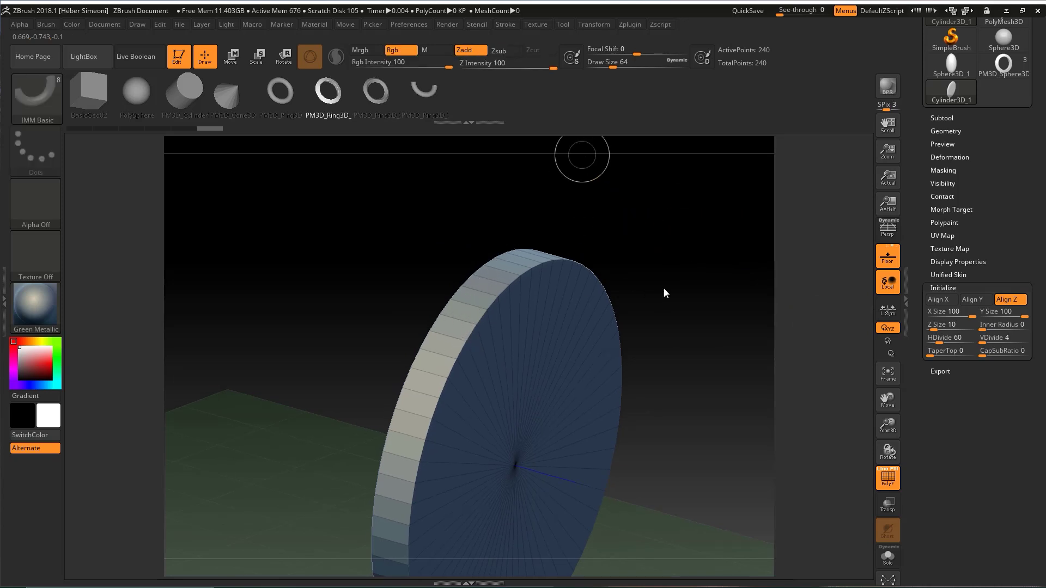
mouse_move(663, 293)
left_mouse_down()
mouse_move(630, 275)
mouse_move(677, 247)
mouse_move(713, 303)
mouse_move(692, 265)
mouse_move(693, 217)
left_mouse_up()
key("ctrl+shift")
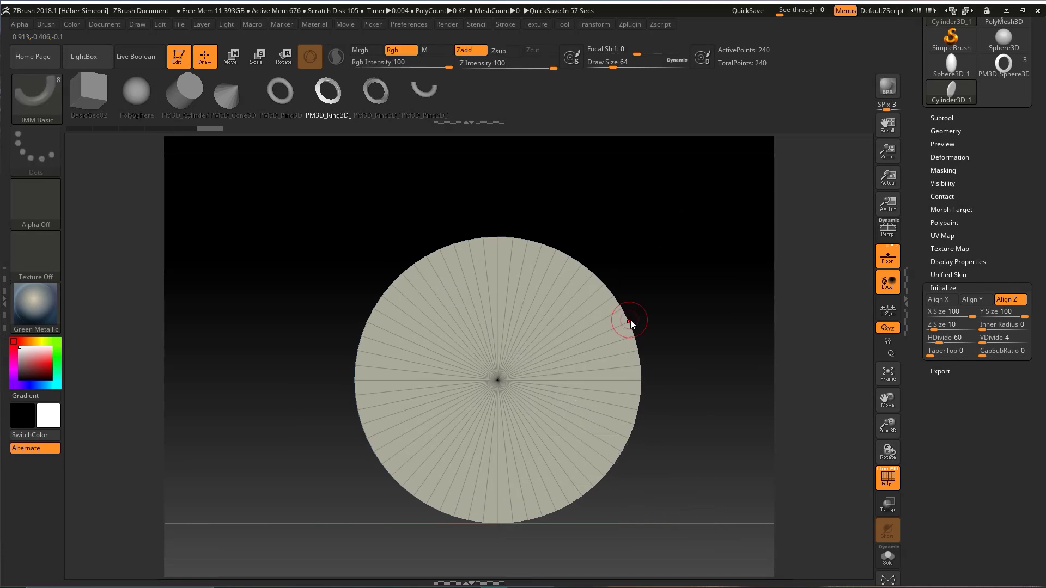
Convert the thin cylinder disc into an editable PolyMesh3D and view it straight from the front
left_click_drag(1016, 147, 1014, 298)
mouse_move(726, 324)
left_mouse_down("ctrl+shift")
mouse_move(918, 152)
mouse_move(933, 165)
left_mouse_up("ctrl+shift")
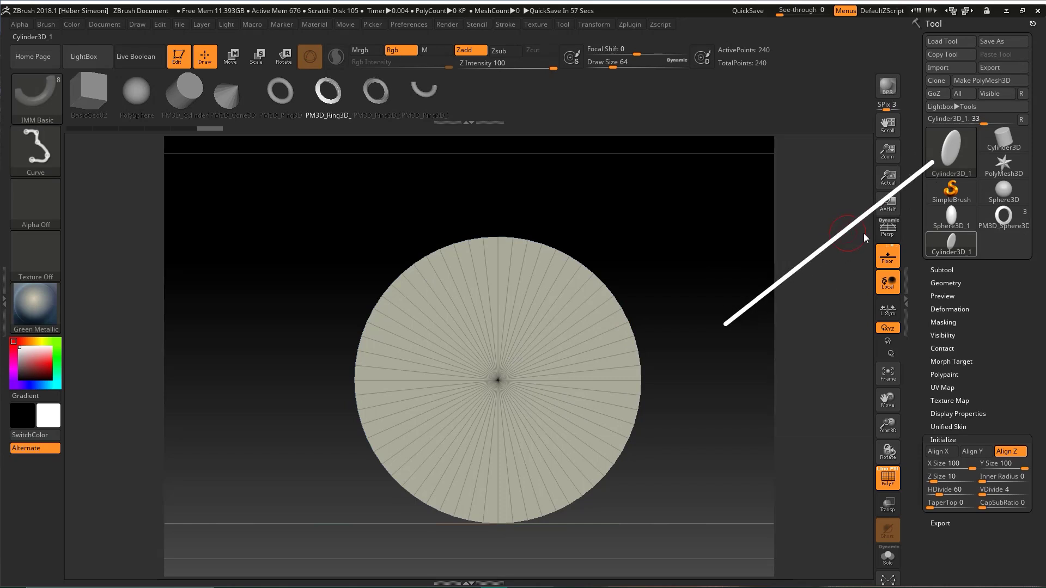
mouse_move(737, 399)
left_mouse_down()
mouse_move(949, 156)
mouse_move(544, 313)
mouse_move(945, 446)
mouse_move(685, 359)
mouse_move(473, 325)
mouse_move(978, 80)
left_mouse_up()
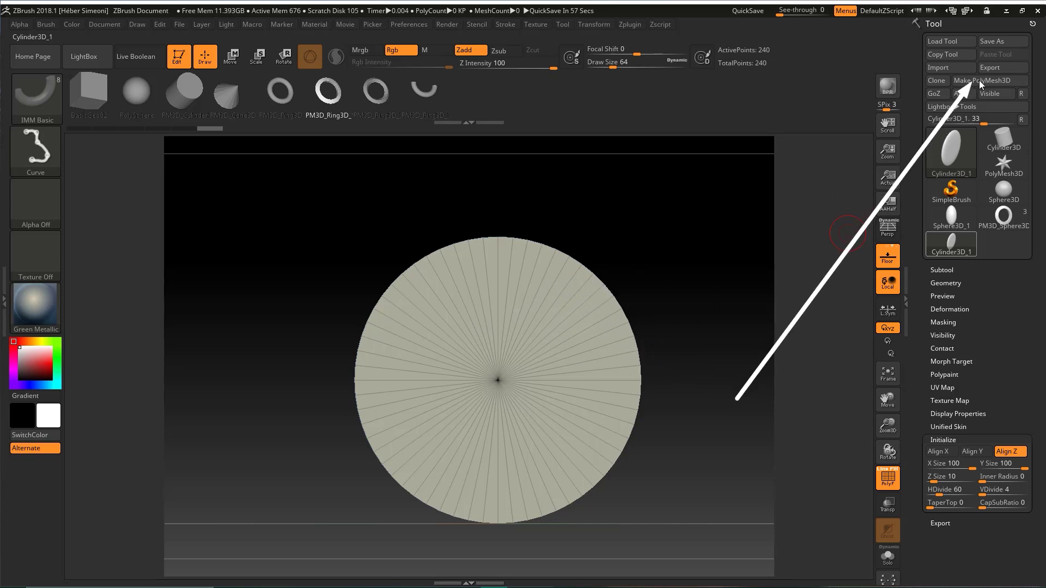
left_click(983, 80)
mouse_move(843, 412)
left_mouse_down()
mouse_move(1011, 237)
mouse_move(939, 255)
mouse_move(980, 260)
mouse_move(961, 256)
mouse_move(1008, 254)
mouse_move(953, 252)
mouse_move(969, 239)
mouse_move(942, 245)
mouse_move(984, 260)
mouse_move(1001, 240)
left_mouse_up()
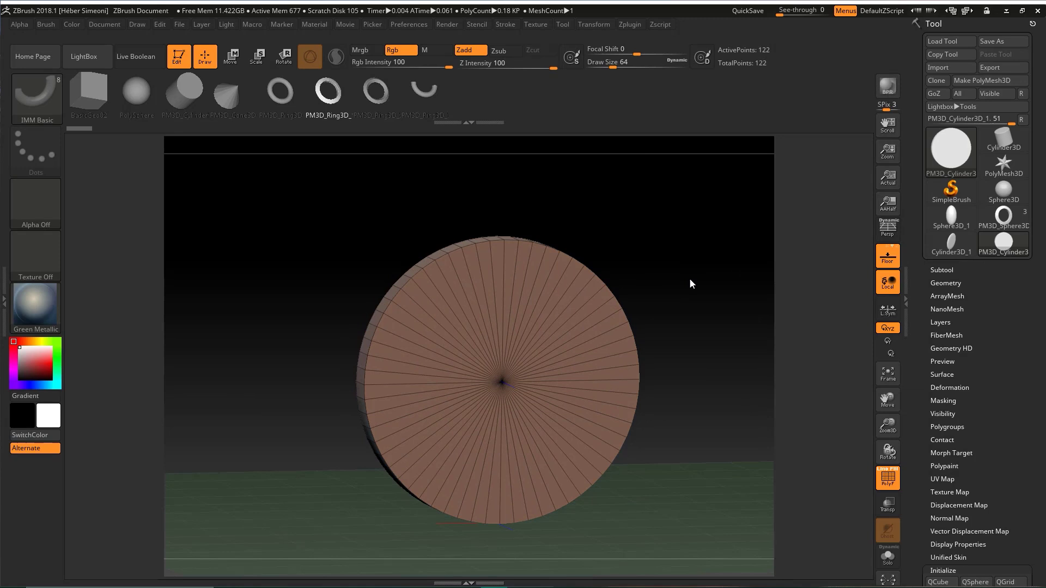
mouse_move(688, 278)
left_mouse_down()
mouse_move(693, 291)
mouse_move(674, 270)
mouse_move(703, 319)
mouse_move(682, 297)
mouse_move(688, 337)
mouse_move(640, 307)
mouse_move(648, 258)
left_mouse_up()
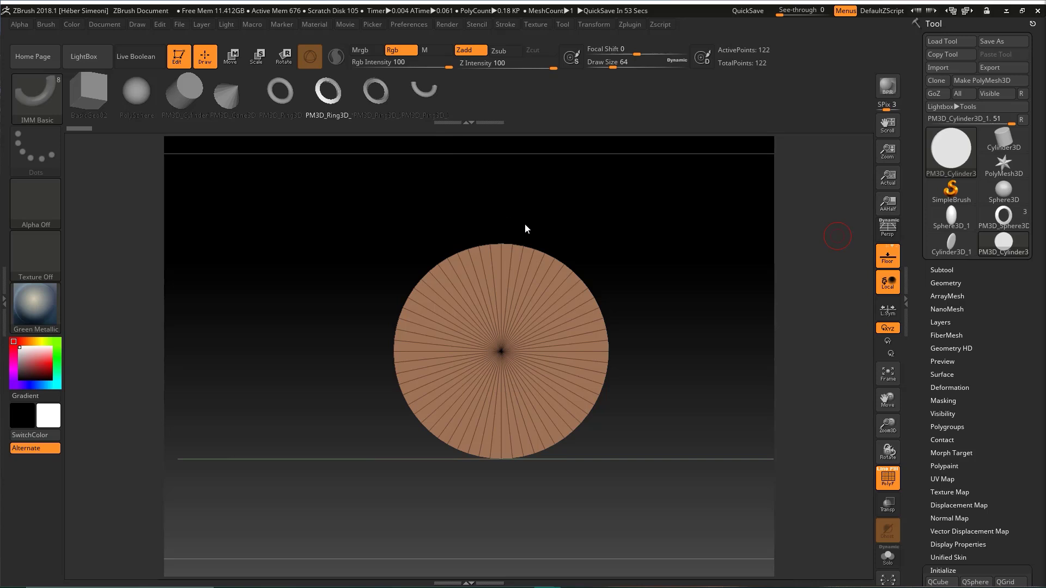
mouse_move(447, 202)
left_mouse_down()
mouse_move(578, 202)
mouse_move(547, 211)
left_mouse_up()
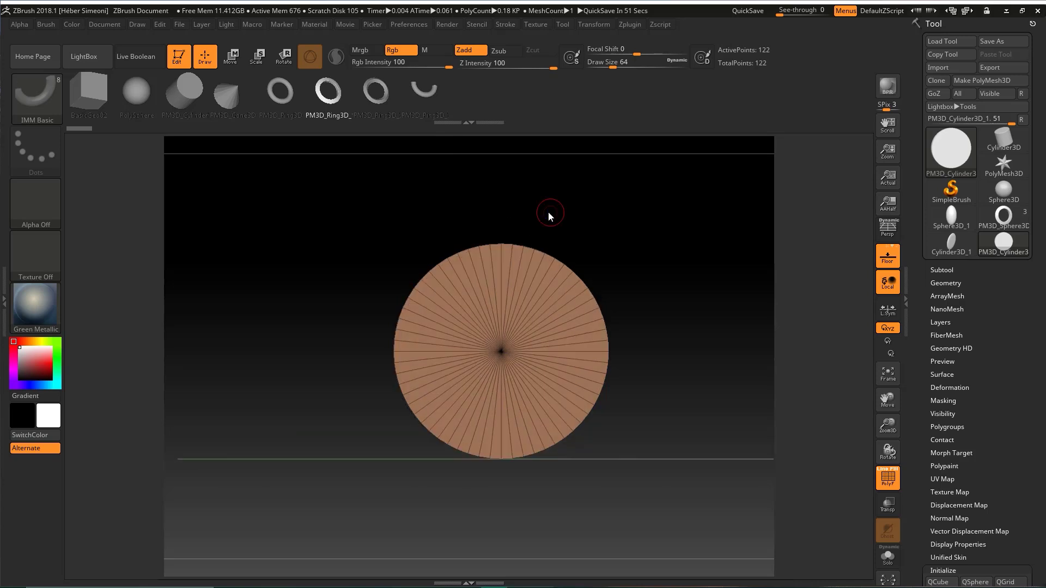
Trim away half of the disc with a slanted TrimCurve cut through its centre, keeping the portion opposite the shaded side
key("ctrl+shift")
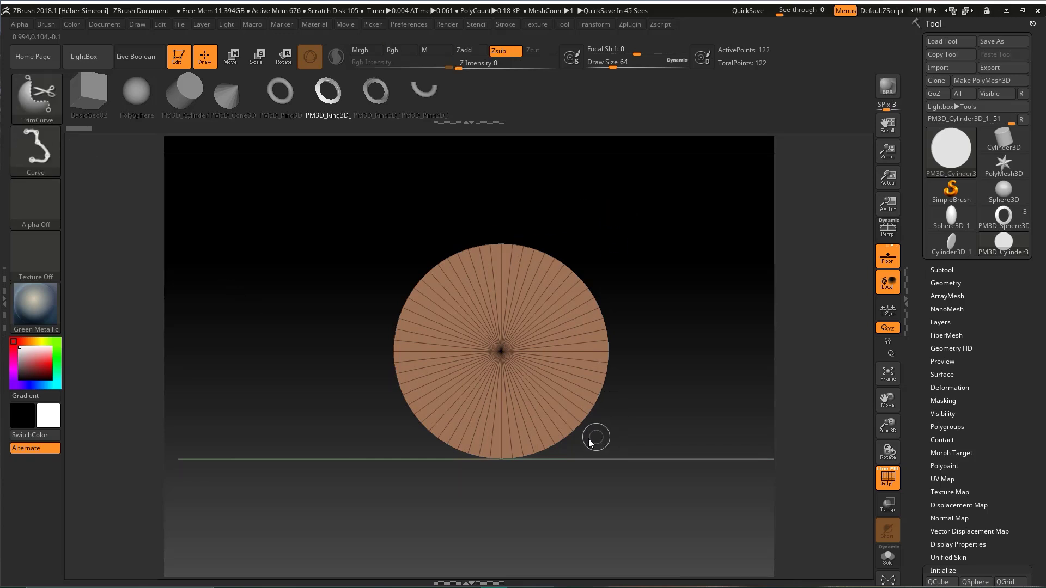
left_click_drag(528, 367, 499, 321, "ctrl+shift")
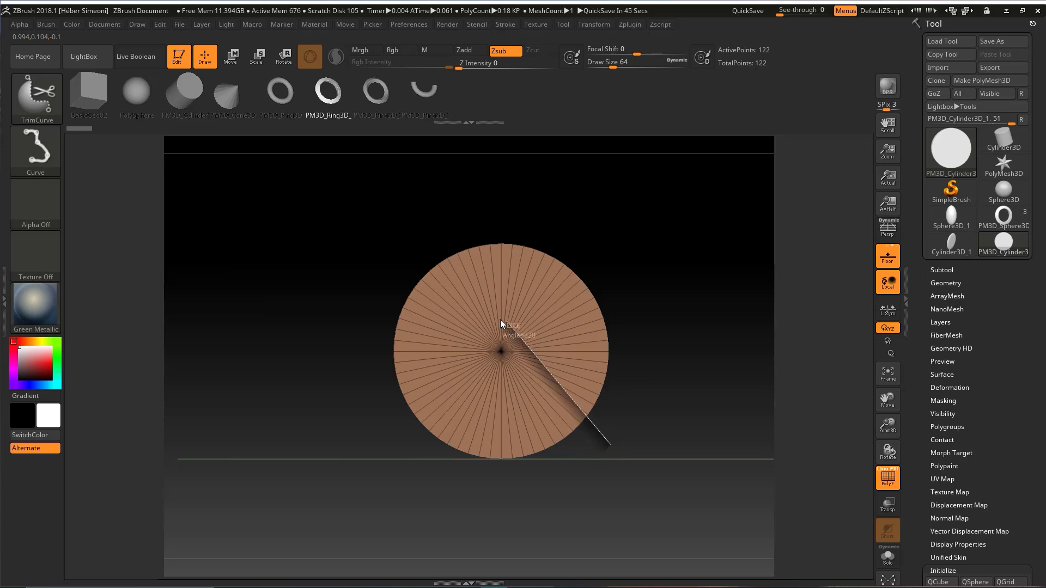
left_click_drag(424, 230, 422, 228, "ctrl+shift")
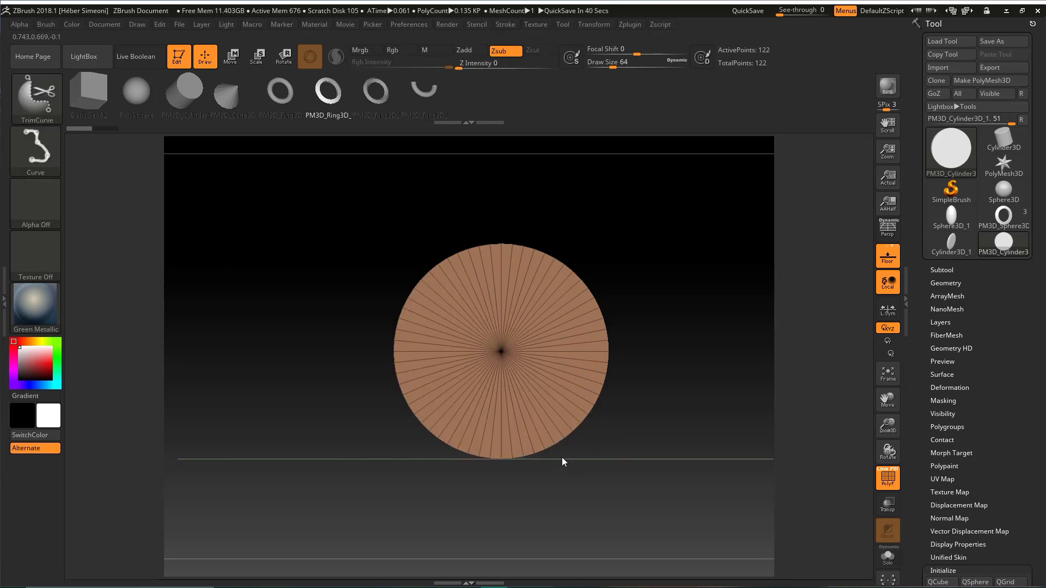
left_click_drag(562, 462, 451, 263, "ctrl+shift")
left_click_drag(433, 228, 433, 228, "ctrl+shift")
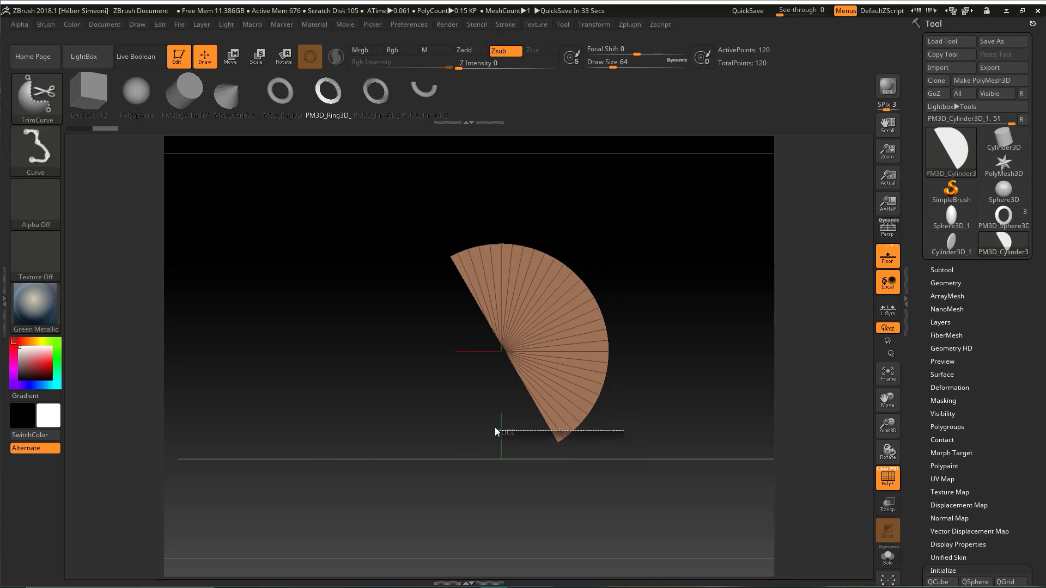
Trim off the half-disc's lower tip with a straight horizontal cut and scale the piece narrower along X
left_click_drag(480, 428, 480, 428, "ctrl+shift")
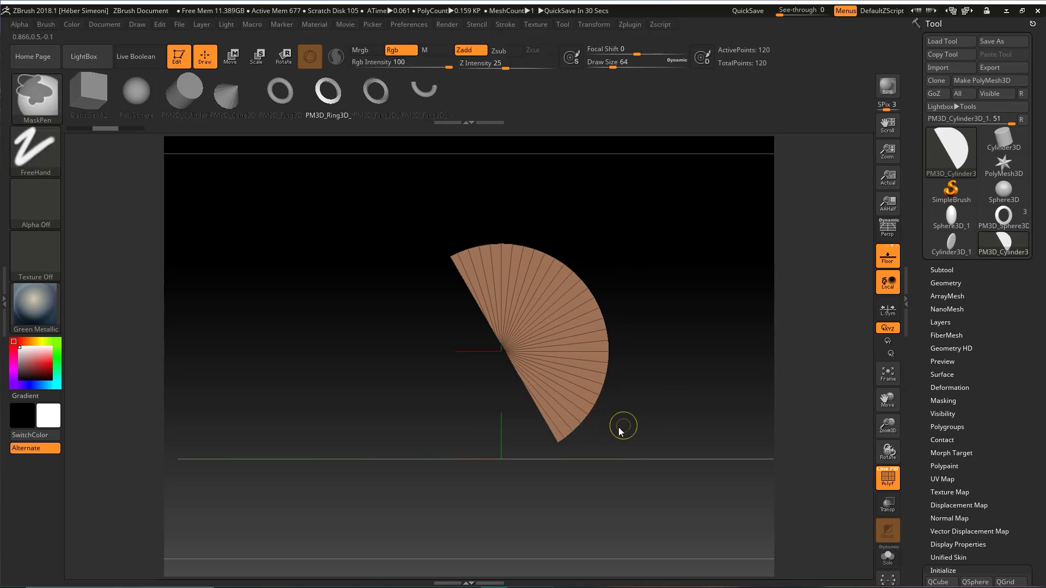
key("ctrl+z")
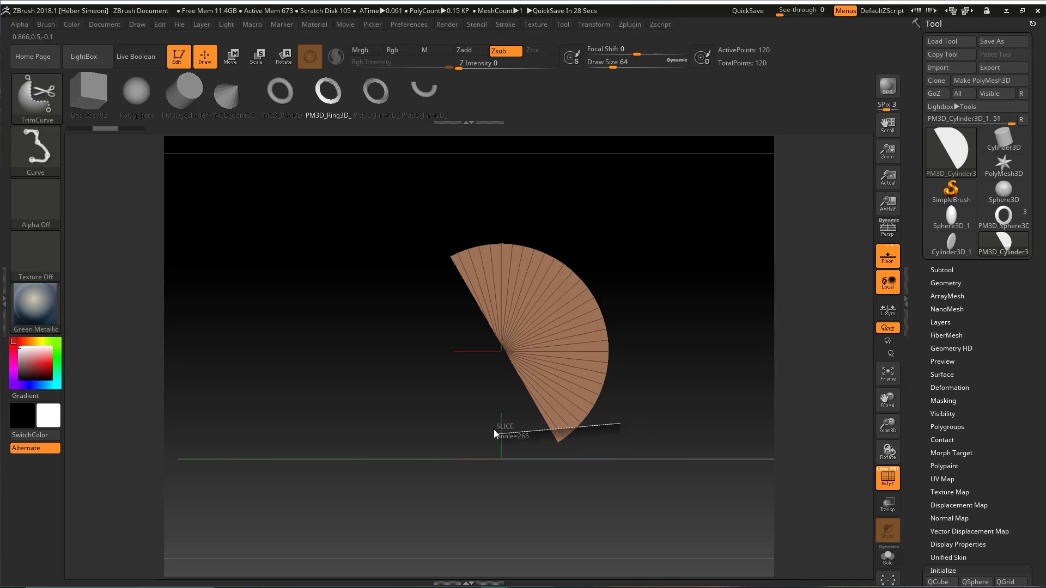
left_click_drag(494, 433, 485, 428, "ctrl+shift")
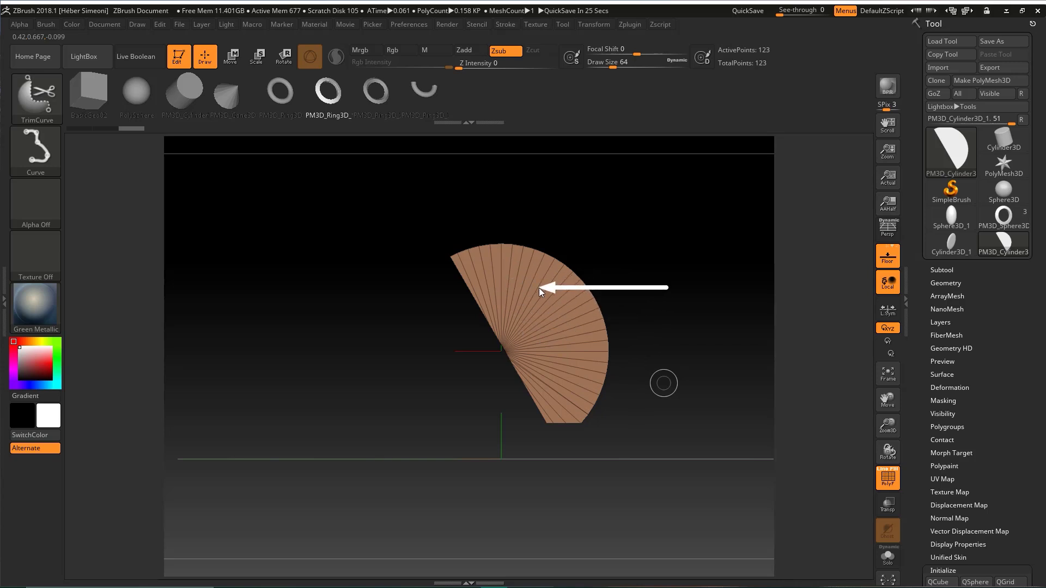
left_click(240, 57)
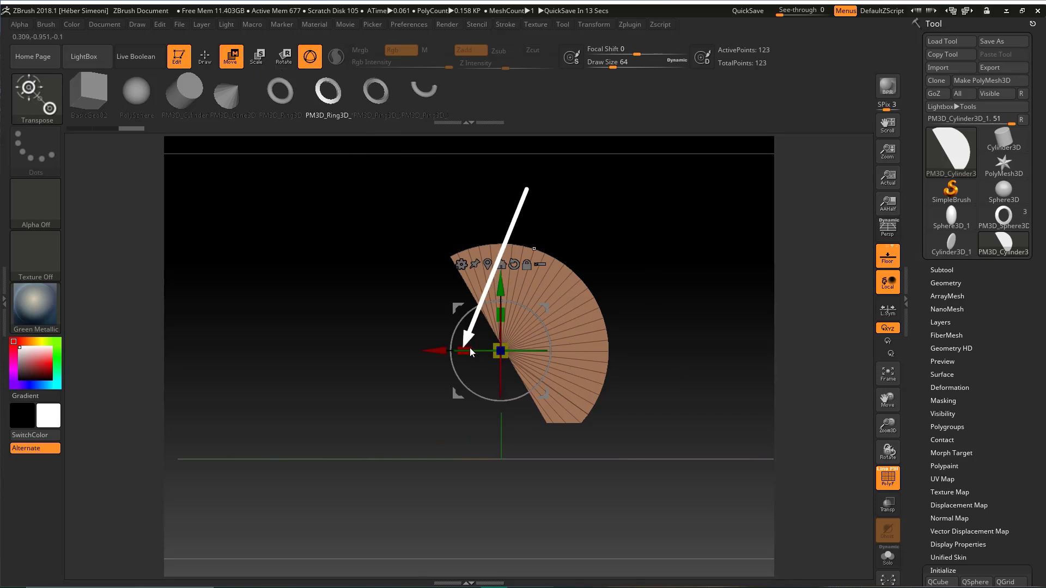
left_click_drag(469, 352, 563, 301)
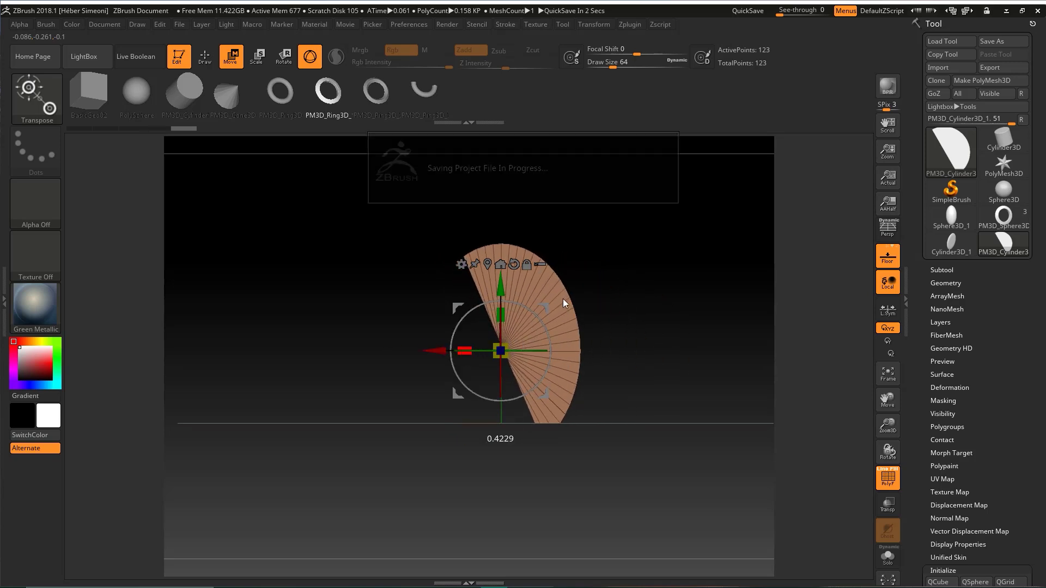
Insert the Cylinder3D_1 disc as a second subtool below the trimmed fin piece
left_click_drag(538, 414, 942, 272, "ctrl+shift")
left_click(944, 271)
mouse_move(1038, 304)
left_mouse_down()
mouse_move(1033, 231)
mouse_move(983, 387)
left_mouse_up()
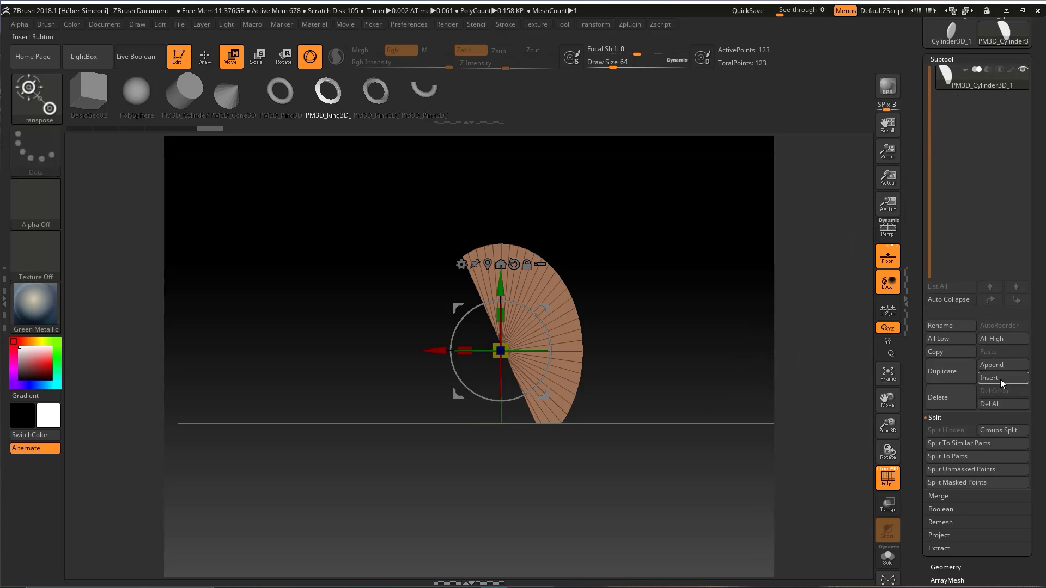
left_click(990, 378)
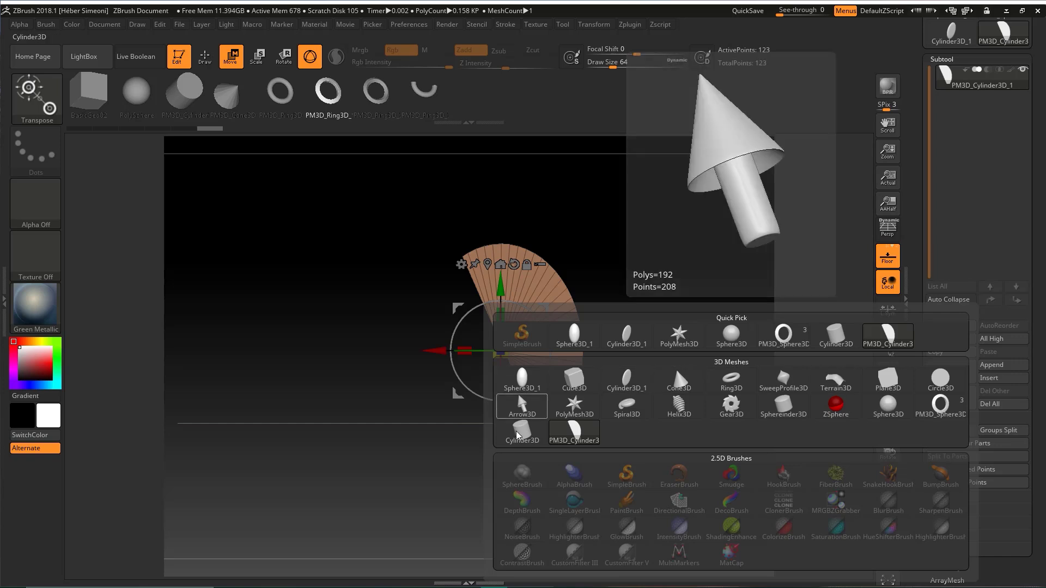
left_click(621, 385)
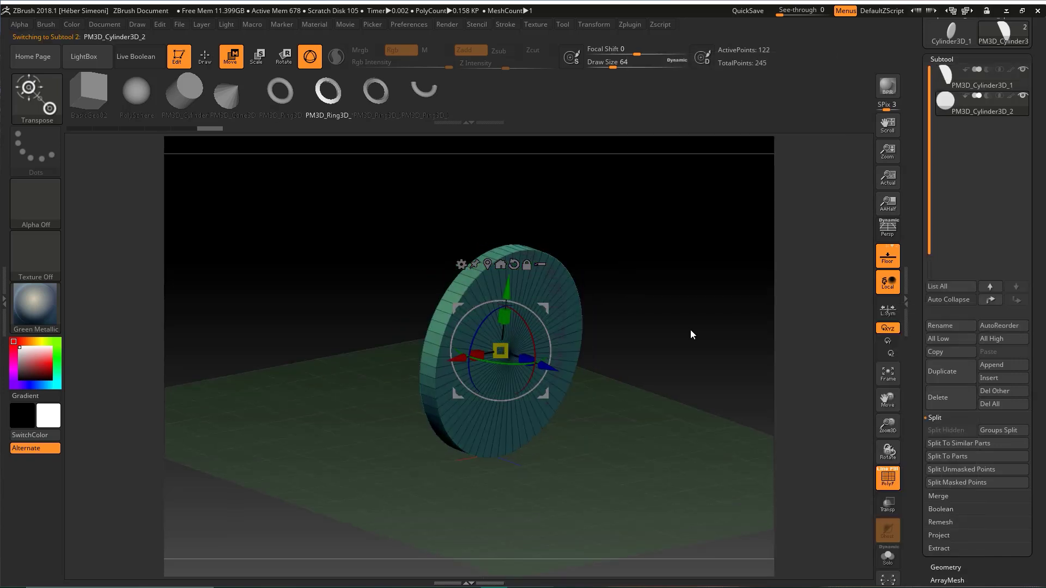
Scale the inserted cylinder down uniformly and stretch it along Z so it passes through the fin's full thickness
mouse_move(693, 338)
left_mouse_down("ctrl+shift")
mouse_move(971, 77)
mouse_move(936, 68)
mouse_move(949, 122)
mouse_move(939, 97)
mouse_move(925, 102)
mouse_move(1011, 113)
mouse_move(238, 67)
mouse_move(257, 57)
left_mouse_up("ctrl+shift")
right_click_drag(627, 259, 649, 286, "ctrl")
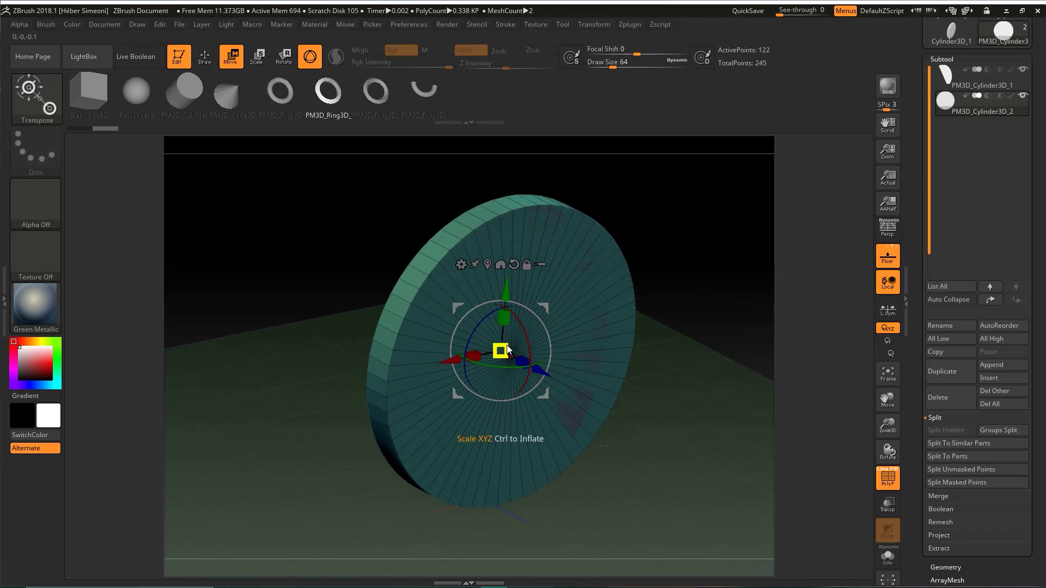
left_click_drag(505, 348, 423, 401)
left_click_drag(675, 317, 707, 287)
mouse_move(670, 197)
left_mouse_down()
mouse_move(550, 352)
mouse_move(534, 356)
mouse_move(737, 396)
mouse_move(723, 348)
left_mouse_up()
key("Escape")
left_click_drag(678, 146, 556, 253)
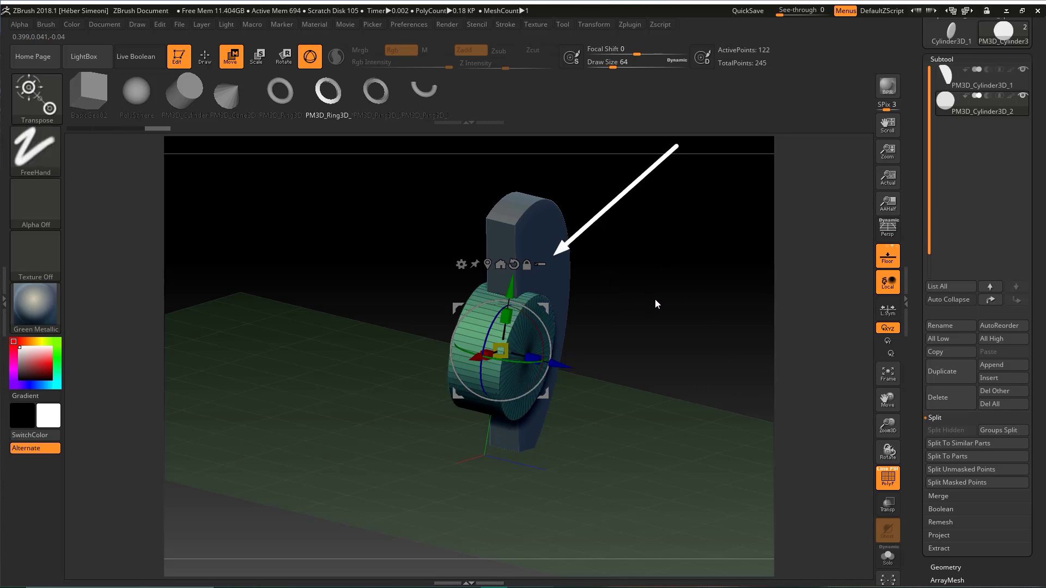
key("Escape")
left_click_drag(637, 295, 625, 240, "shift")
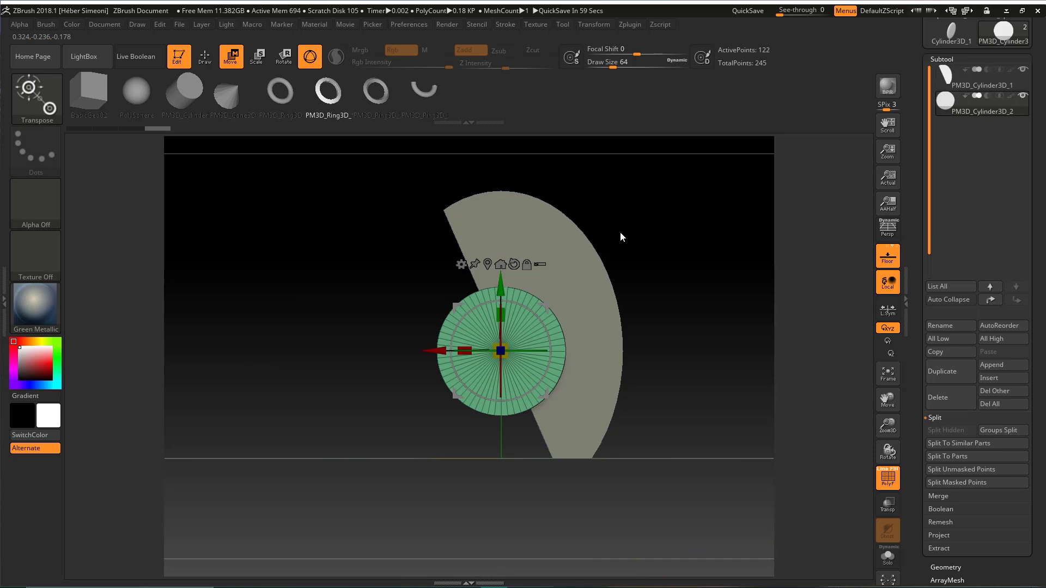
Move the cylinder onto the upper part of the fin and scale it slightly smaller, leaving material all around it
left_click_drag(645, 174, 547, 305)
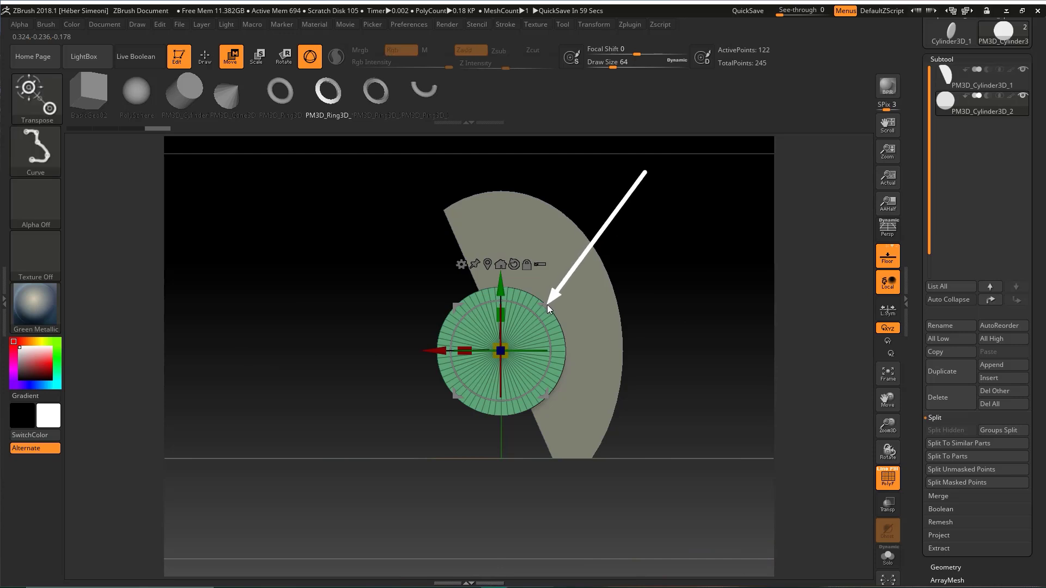
left_click_drag(375, 248, 451, 301)
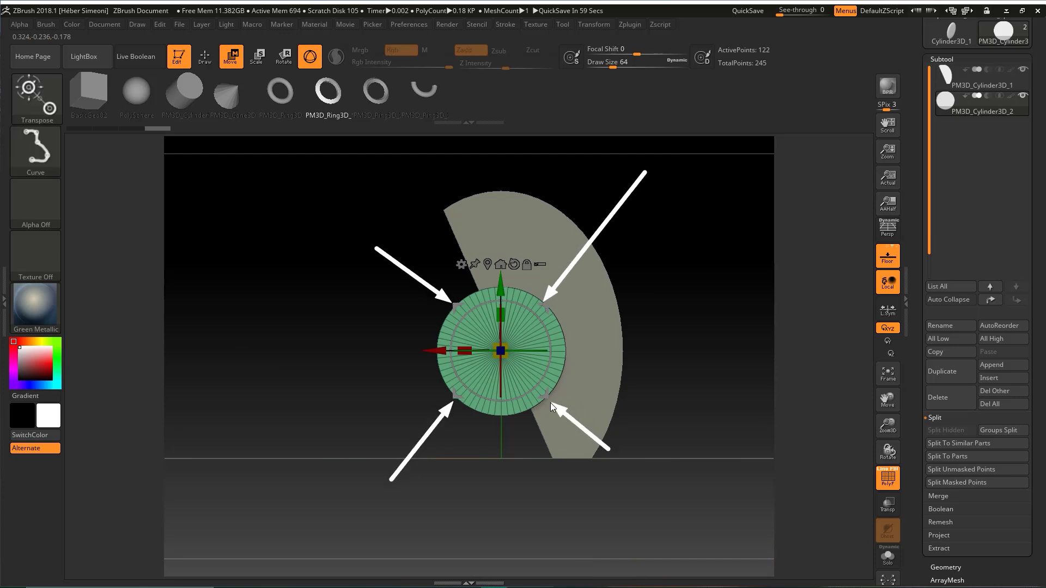
key("Escape")
left_click_drag(547, 309, 573, 244)
left_click_drag(525, 285, 520, 288)
left_click_drag(572, 244, 583, 237)
mouse_move(660, 257)
left_mouse_down()
mouse_move(691, 292)
mouse_move(653, 260)
left_mouse_up()
key("q")
key("ctrl")
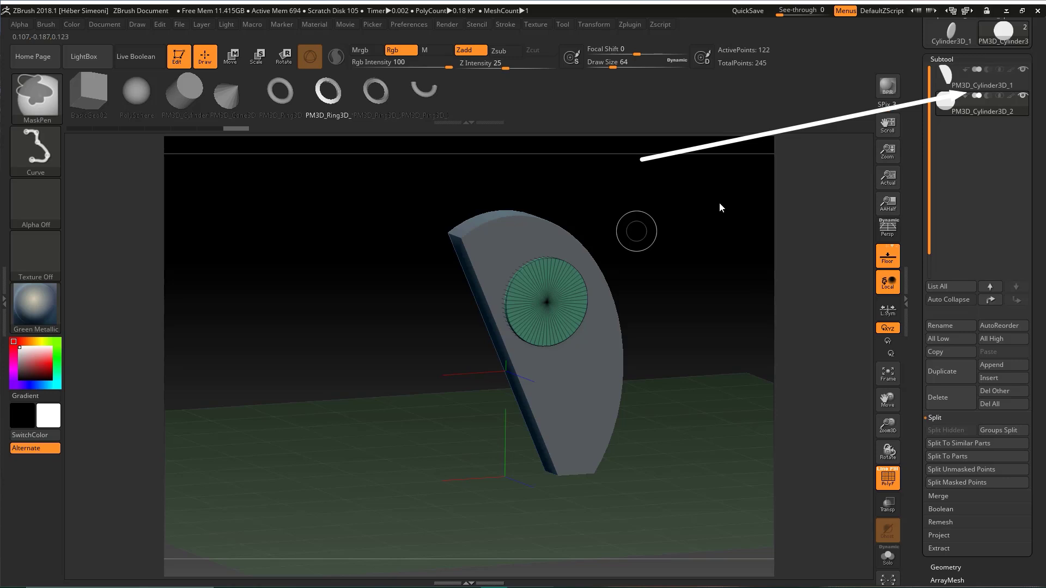
Set the PM3D_Cylinder3D_2 subtool to Boolean subtraction and turn on the Live Boolean preview
left_click(986, 97)
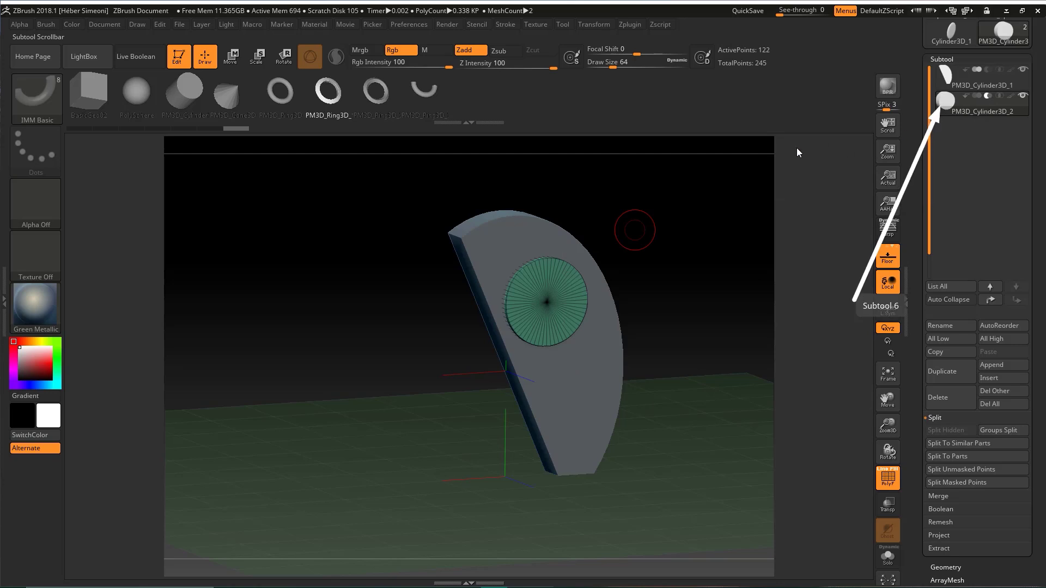
left_click_drag(797, 148, 564, 298)
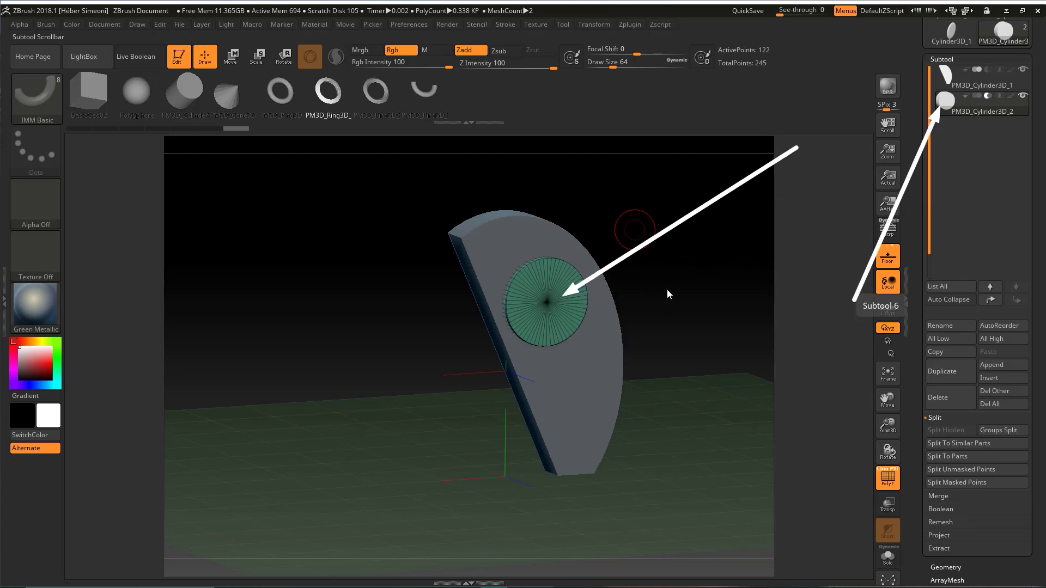
left_click_drag(789, 226, 940, 75)
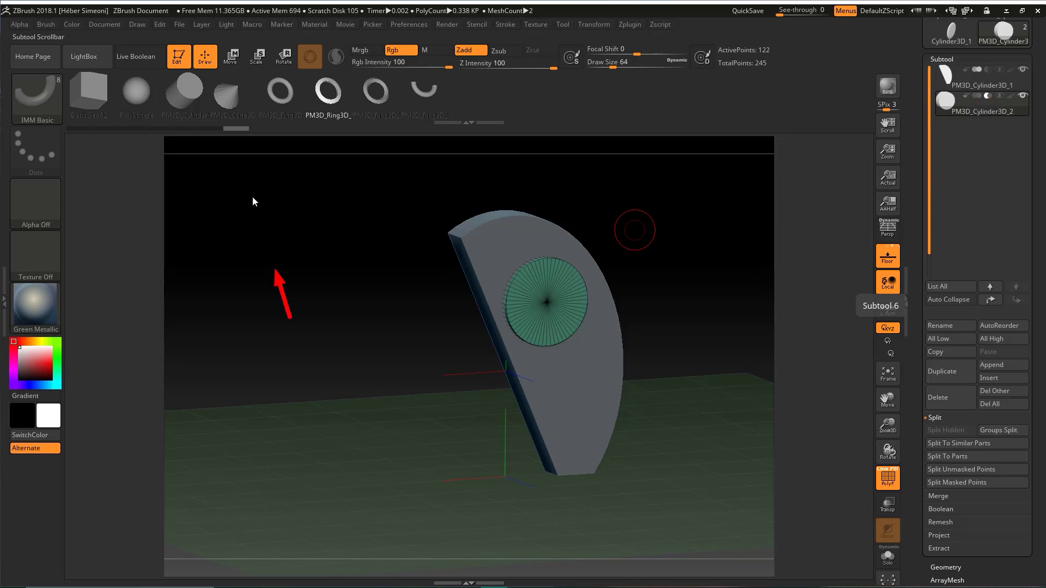
left_click(141, 61)
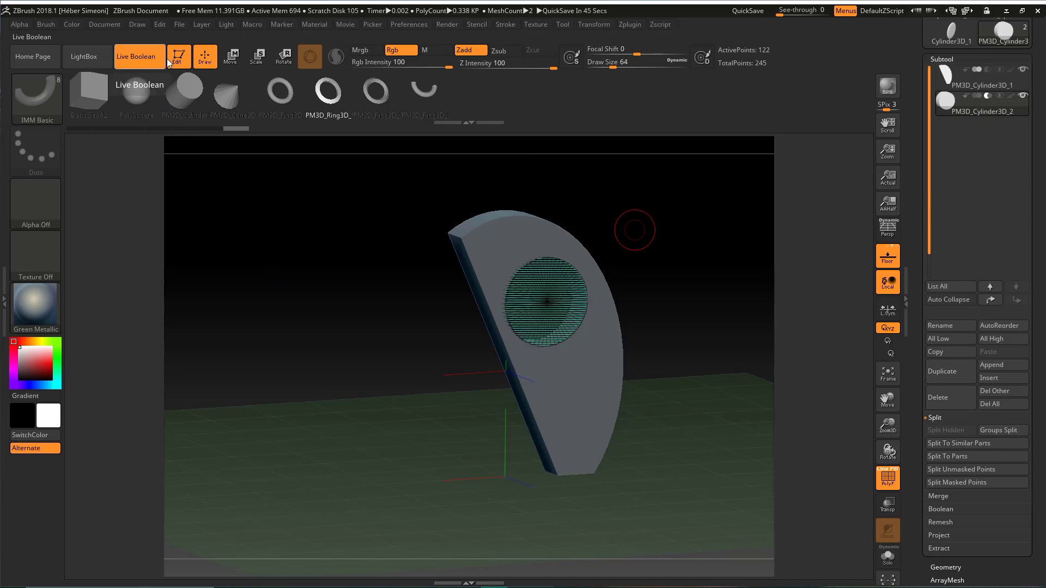
Turn off the PolyFrame display and examine the round hole through the fin from the front and at an angle
left_click_drag(629, 213, 624, 214, "shift")
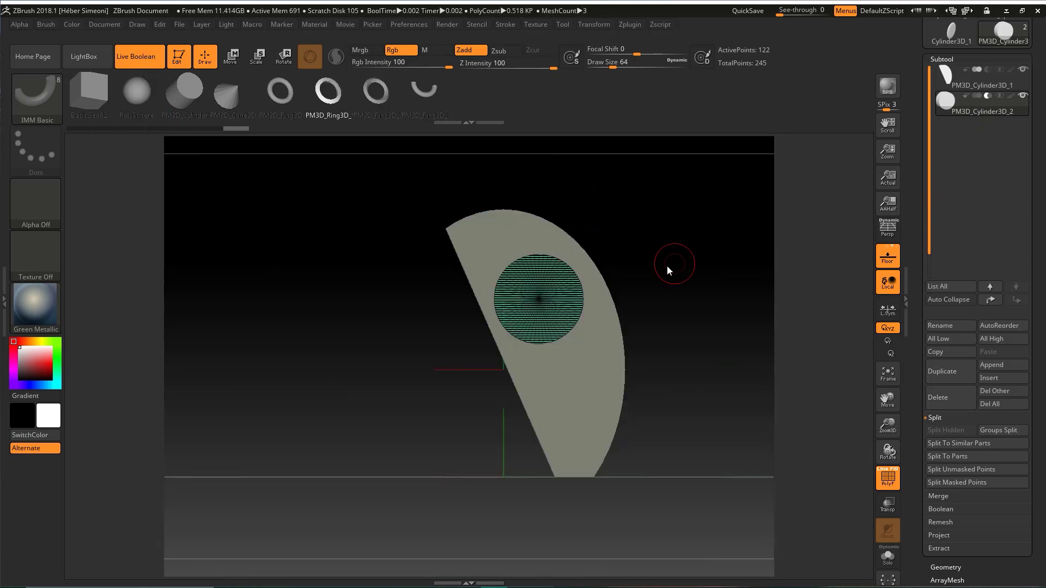
left_click_drag(666, 266, 717, 302)
key("ctrl+shift")
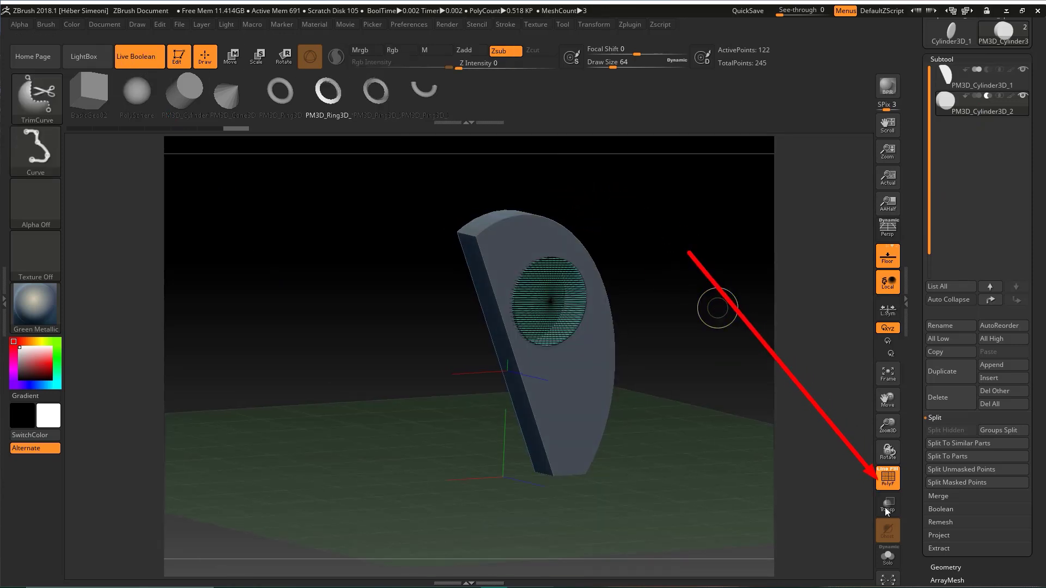
left_click(886, 484)
mouse_move(654, 261)
left_mouse_down()
mouse_move(616, 236)
mouse_move(730, 252)
left_mouse_up()
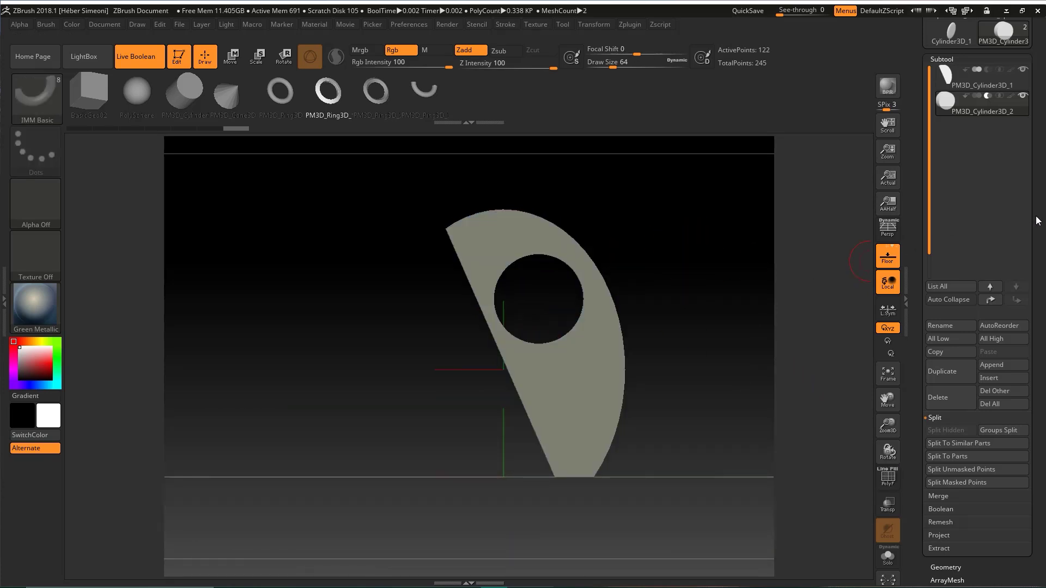
mouse_move(1036, 216)
left_mouse_down()
mouse_move(1036, 177)
mouse_move(1034, 214)
left_mouse_up()
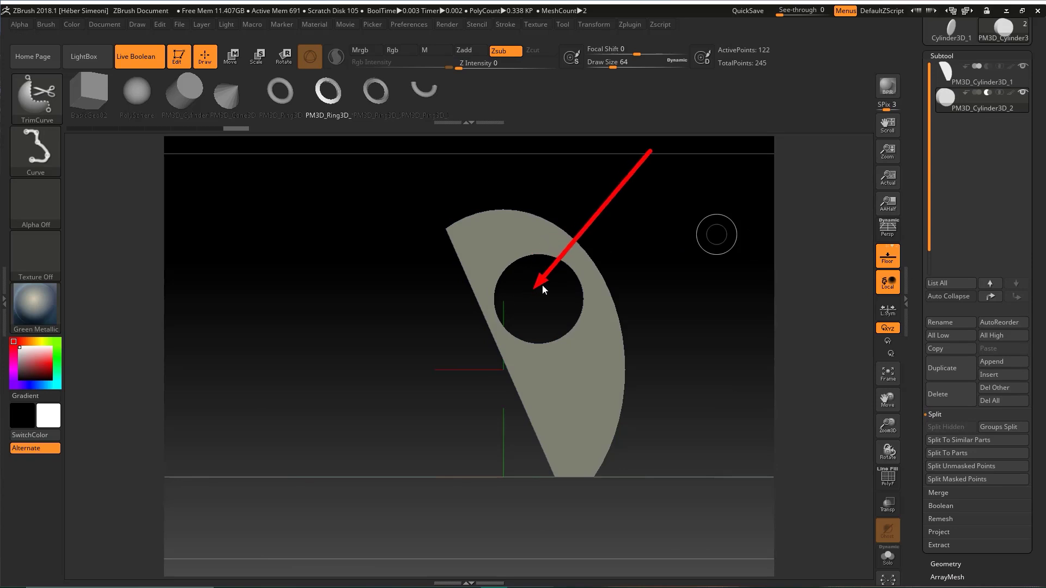
left_click_drag(656, 280, 655, 266)
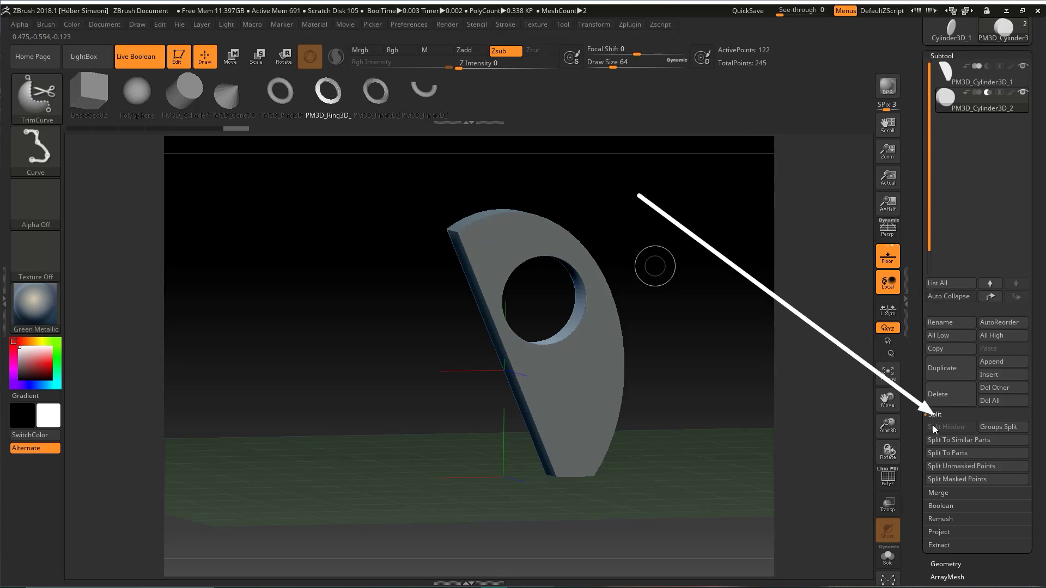
Generate a real mesh of the holed fin from both subtools with Make Boolean Mesh
left_click(940, 506)
left_click_drag(1040, 416, 1039, 388)
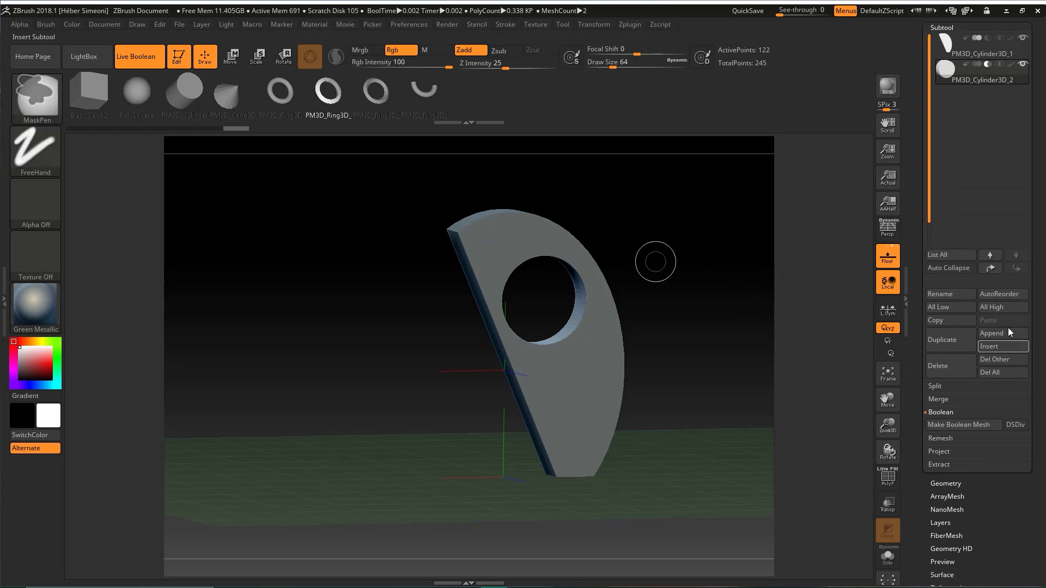
mouse_move(1004, 303)
left_mouse_down("ctrl+shift")
mouse_move(933, 421)
mouse_move(954, 423)
left_mouse_up("ctrl+shift")
left_click(962, 422)
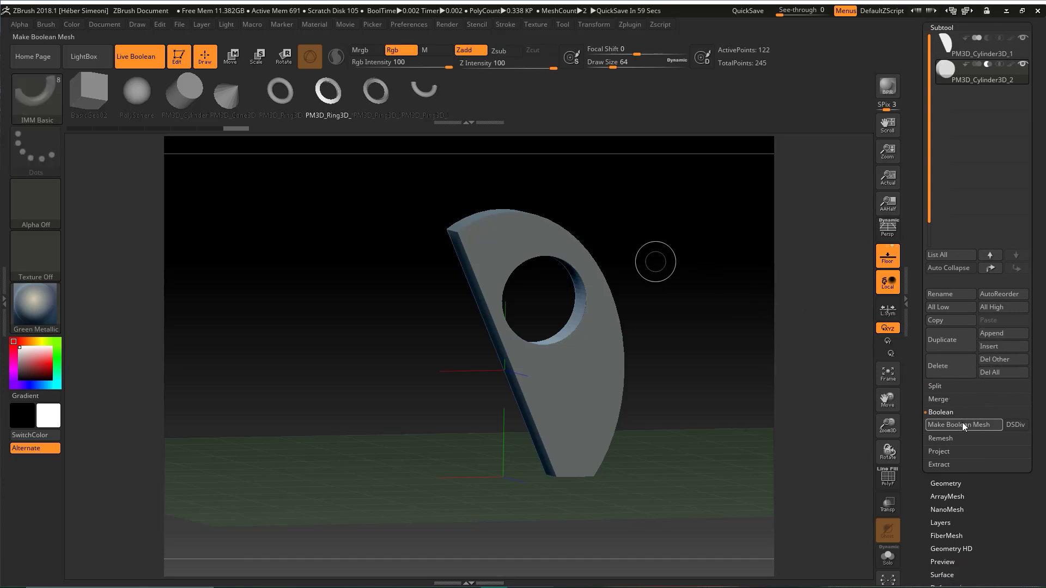
left_click_drag(1038, 160, 1037, 248)
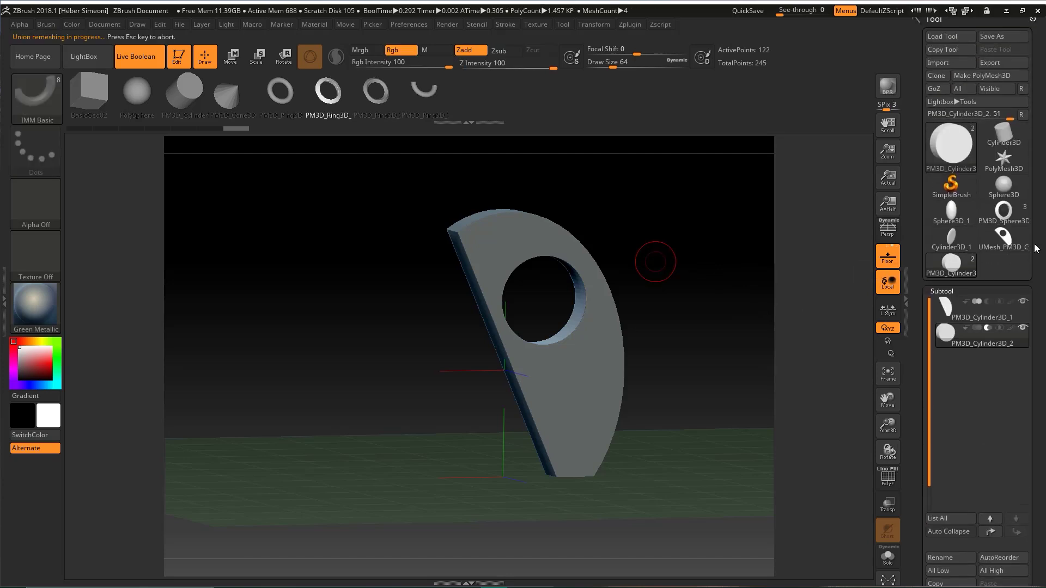
Switch to the UMesh_PM3D_Cylinder3D_1 mesh and examine the holed fin from the front
mouse_move(952, 226)
left_mouse_down("ctrl+shift")
mouse_move(955, 207)
mouse_move(980, 253)
mouse_move(958, 187)
mouse_move(990, 246)
mouse_move(994, 238)
mouse_move(980, 244)
mouse_move(1025, 243)
left_mouse_up("ctrl+shift")
key("Escape")
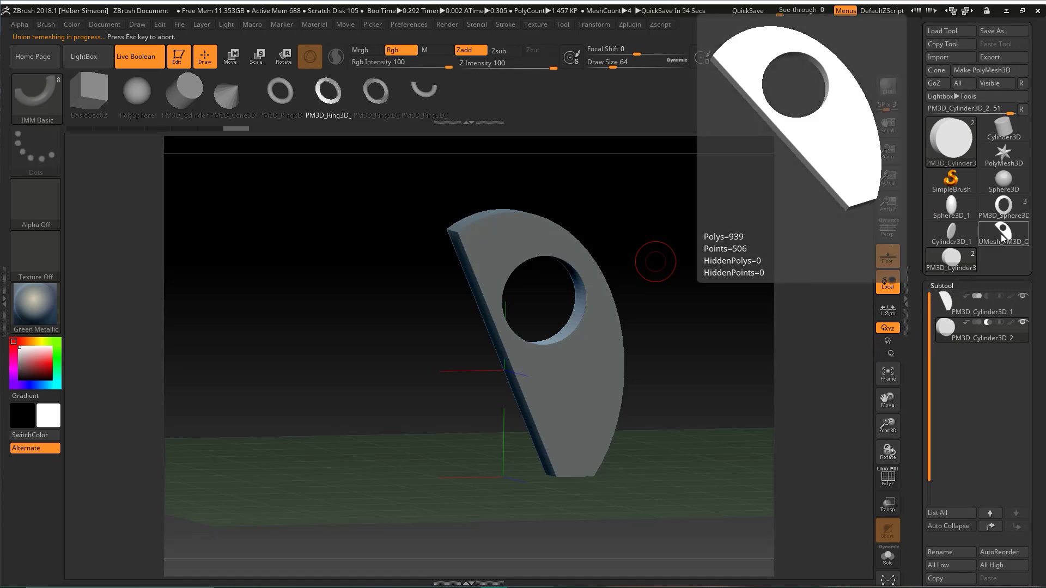
left_click(1004, 240)
mouse_move(1003, 175)
left_mouse_down("ctrl+shift")
mouse_move(950, 311)
mouse_move(945, 282)
mouse_move(951, 342)
mouse_move(950, 294)
left_mouse_up("ctrl+shift")
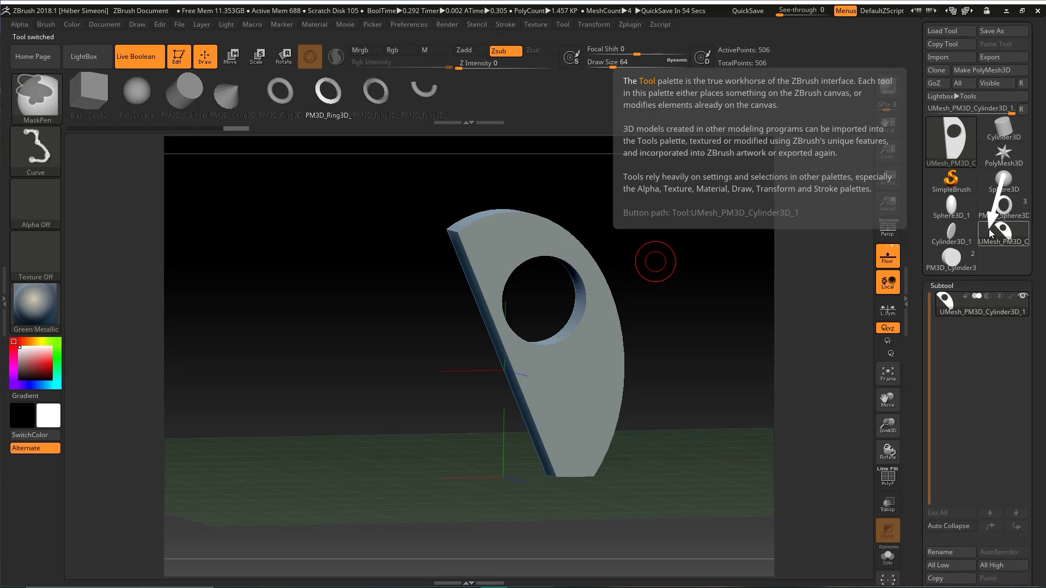
mouse_move(641, 210)
left_mouse_down()
mouse_move(622, 204)
mouse_move(647, 189)
left_mouse_up()
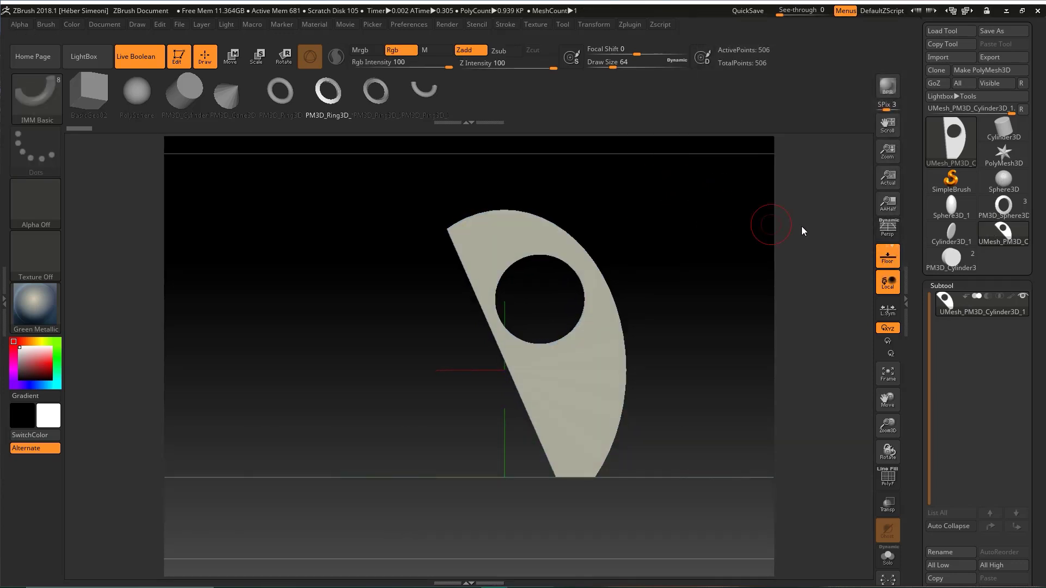
Return to the PM3D_Sphere3D_1 body model and insert the UMesh_PM3D_Cylinder3D_1 fin as a subtool
mouse_move(704, 338)
left_mouse_down("ctrl+shift")
mouse_move(970, 206)
mouse_move(992, 208)
left_mouse_up("ctrl+shift")
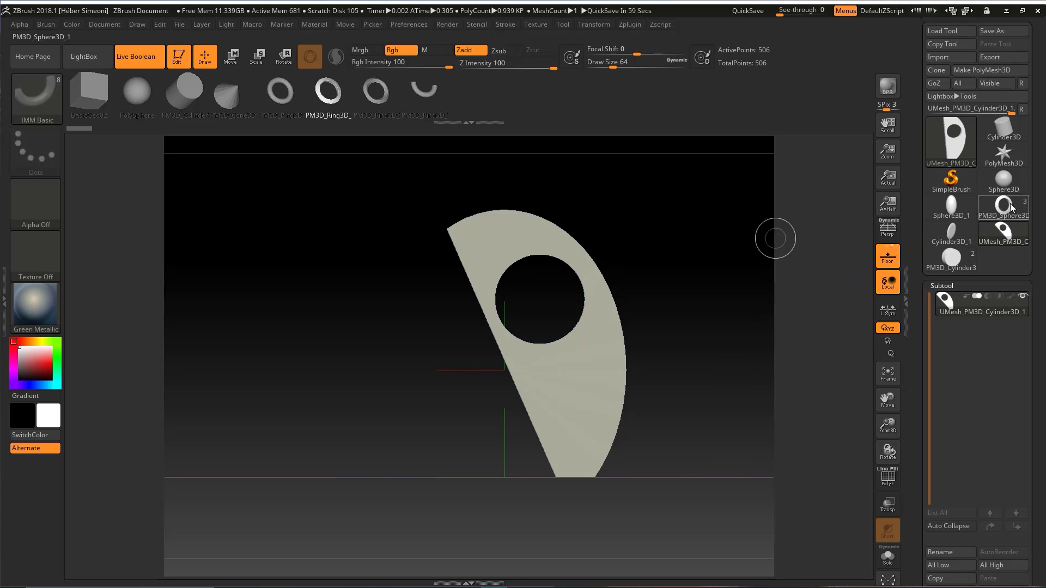
left_click(1005, 209)
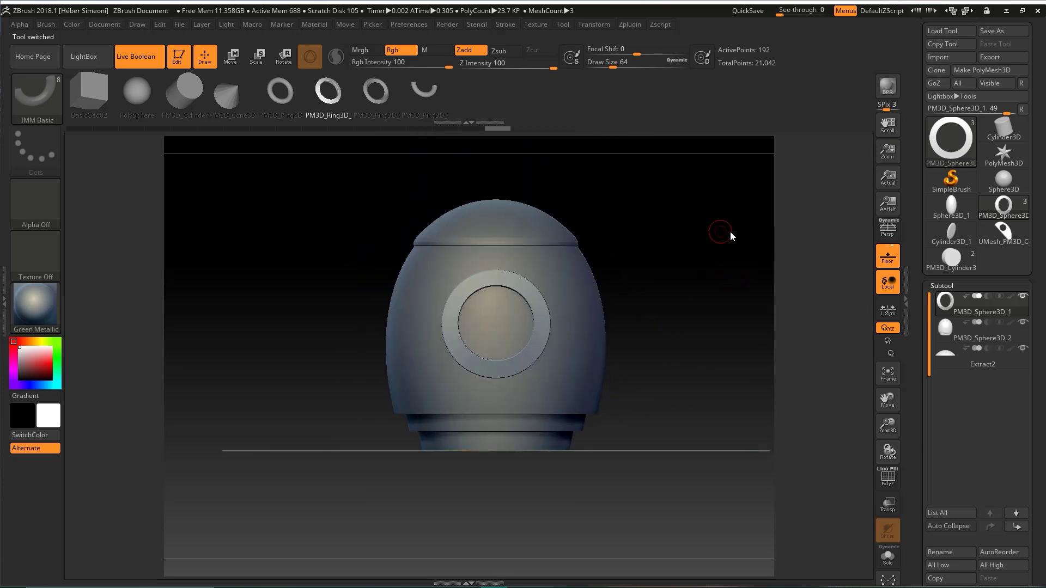
key("ctrl+shift")
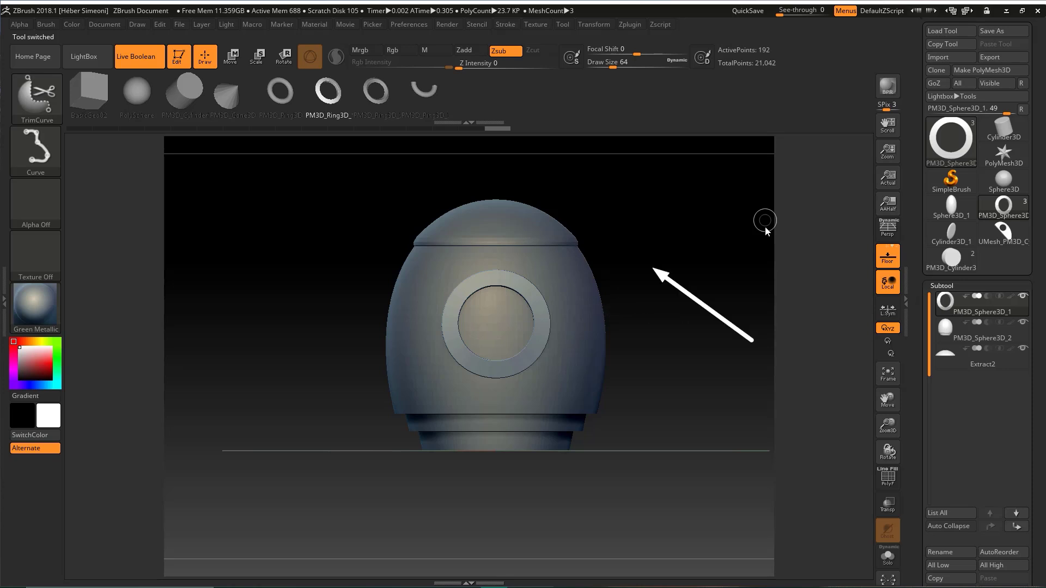
left_click_drag(1034, 305, 1029, 242)
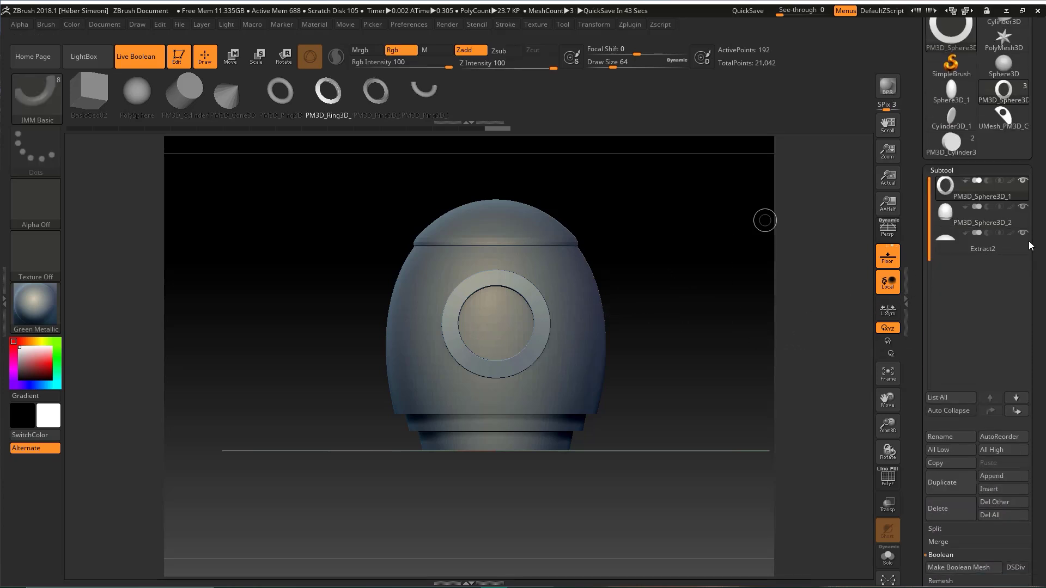
left_click(1000, 439)
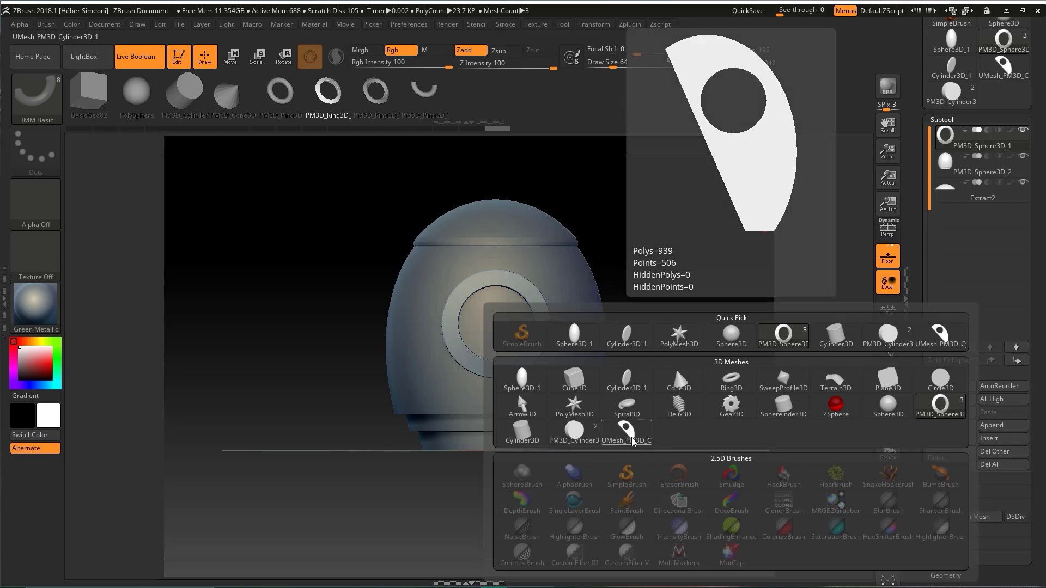
left_click(632, 440)
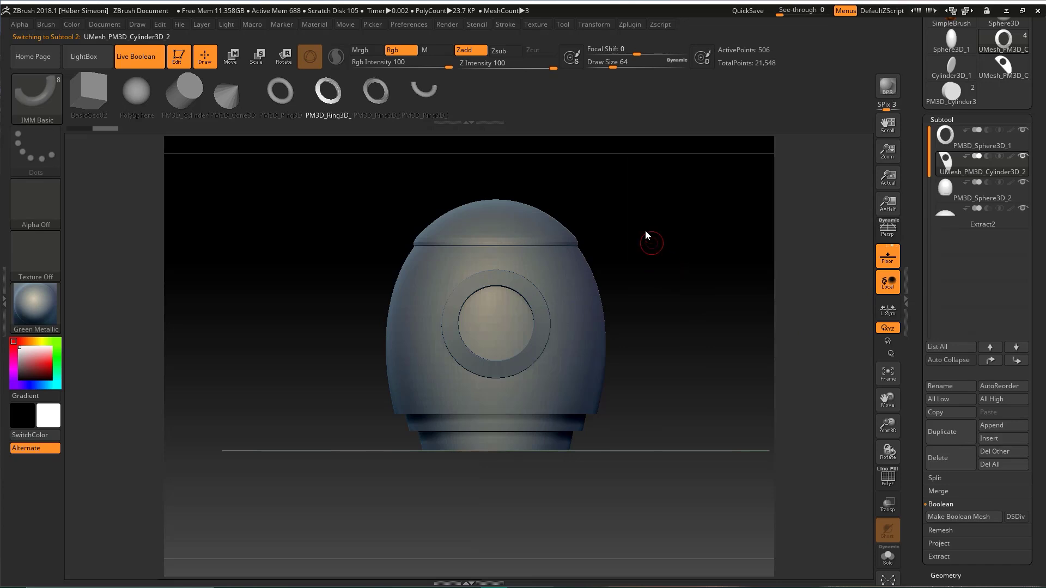
key("ctrl+shift")
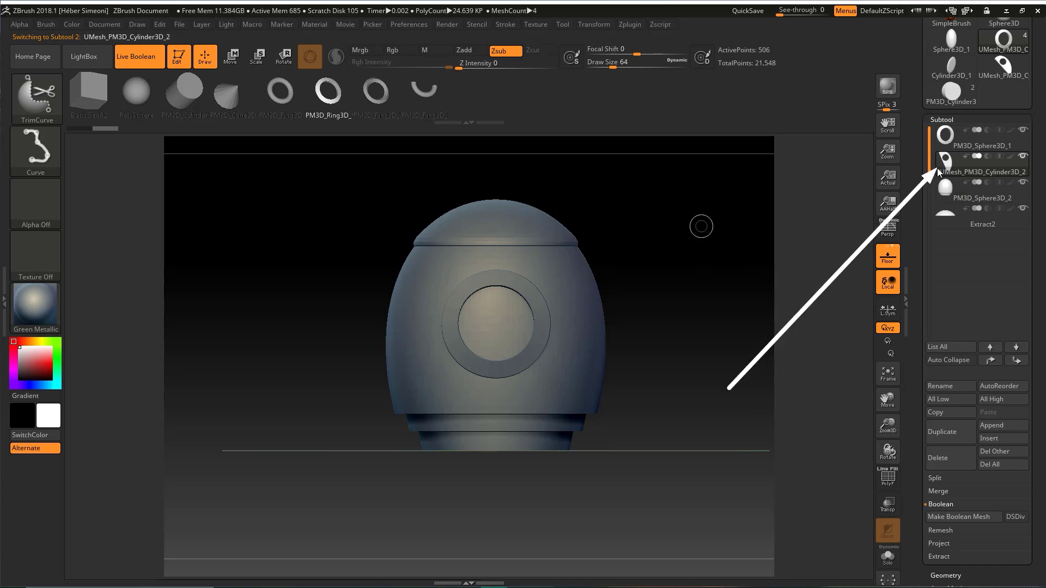
Move the fin against the side of the stepped base and scale it slightly smaller
key("w")
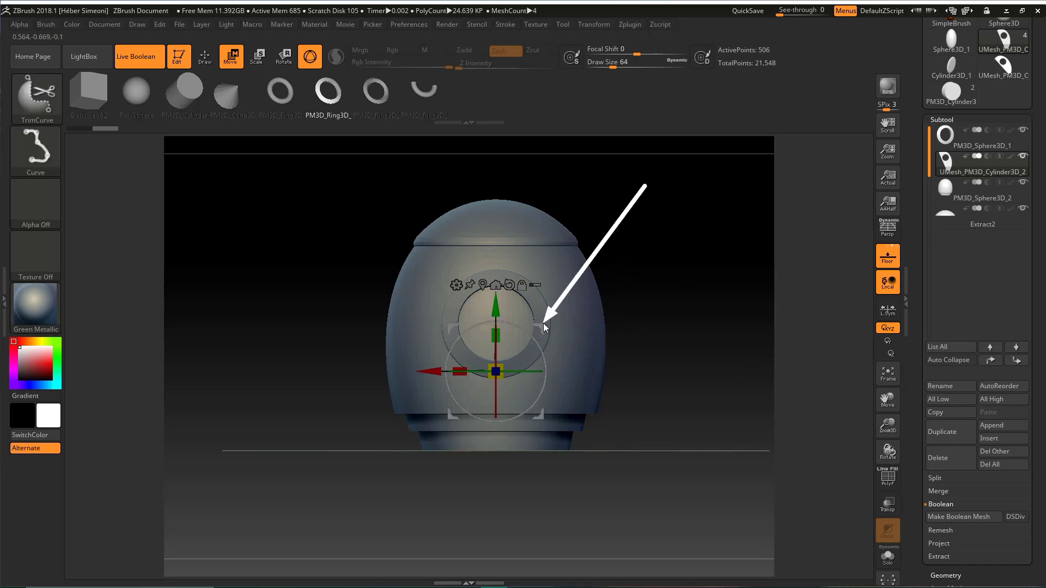
mouse_move(541, 327)
left_mouse_down()
mouse_move(651, 318)
mouse_move(673, 355)
mouse_move(665, 410)
mouse_move(571, 400)
mouse_move(662, 403)
mouse_move(607, 428)
left_mouse_up()
left_click_drag(681, 357, 677, 306, "alt")
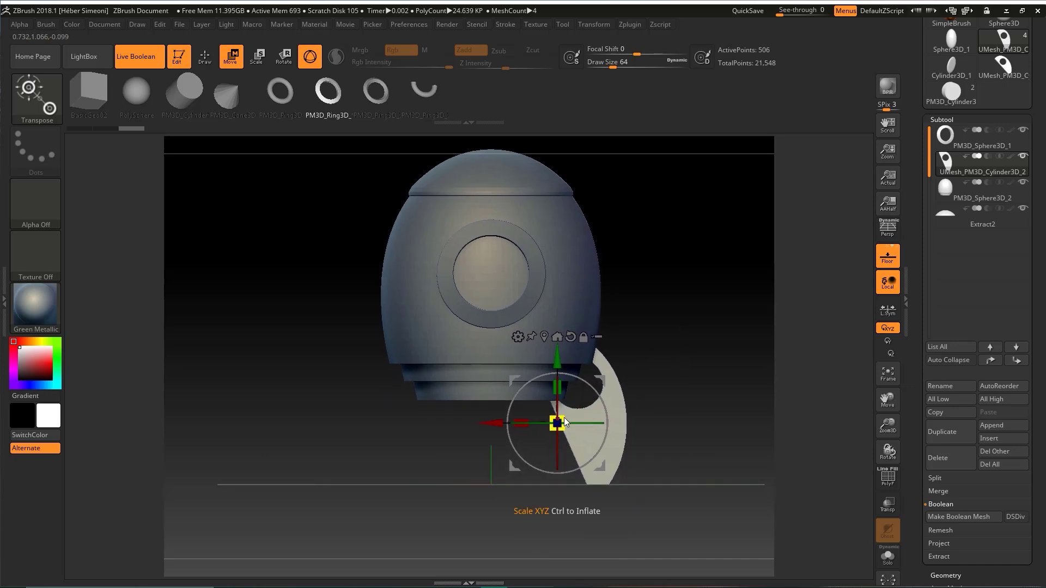
left_click_drag(564, 417, 564, 420)
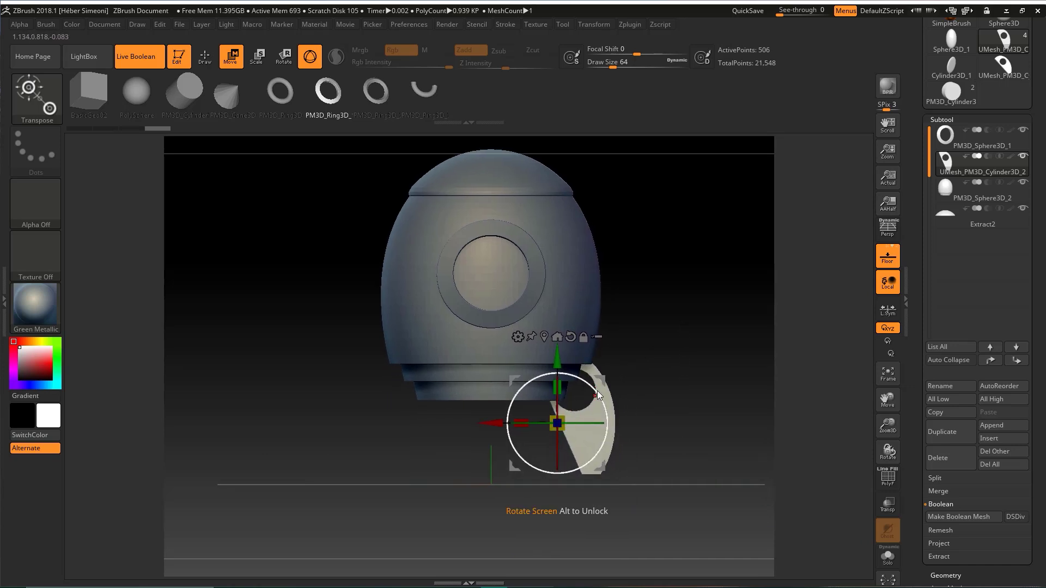
left_click_drag(606, 379, 616, 365)
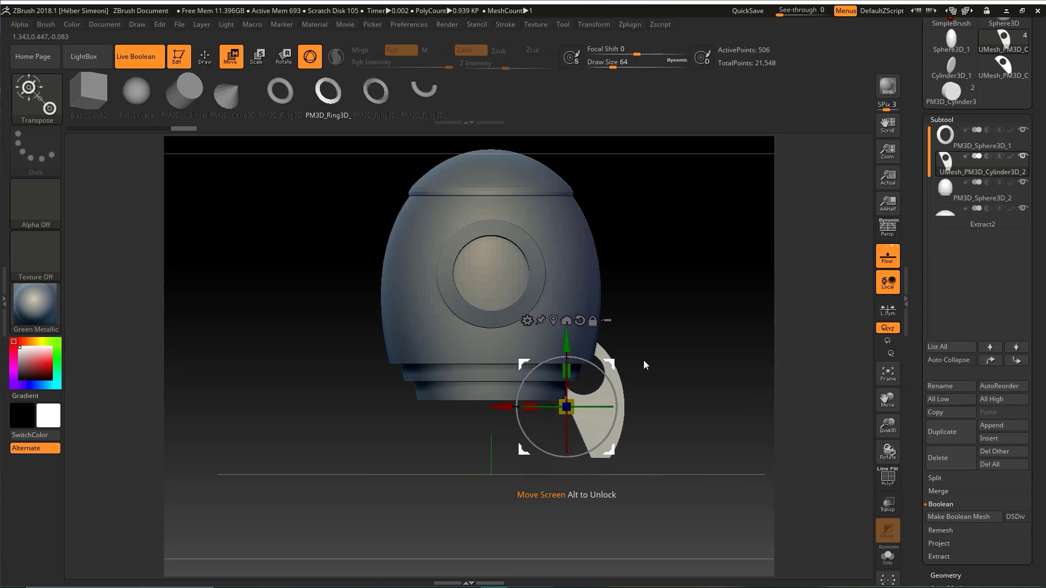
left_click_drag(684, 350, 663, 298)
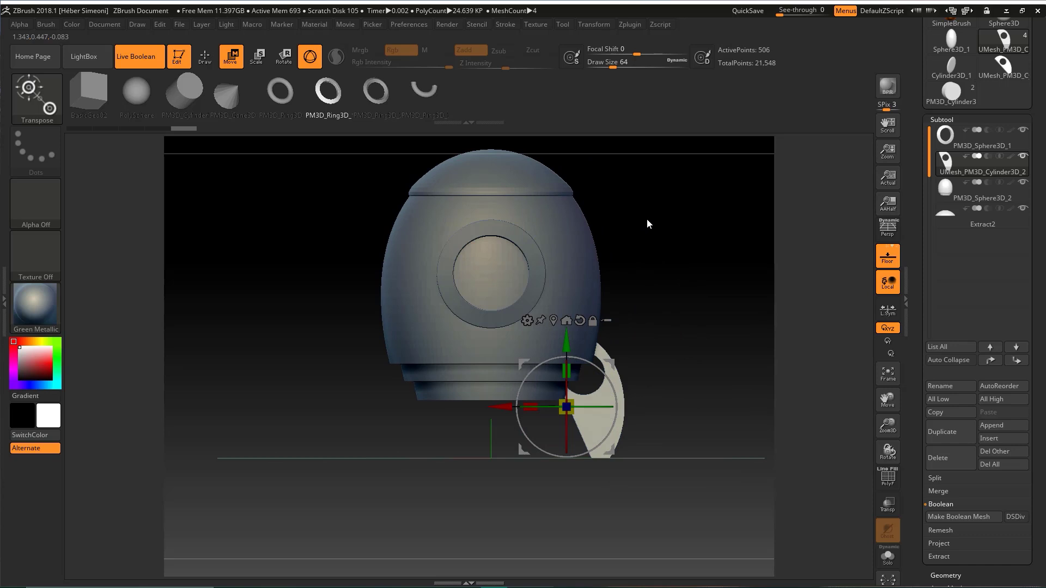
Center the fin on the body in depth, working from the top view
left_click_drag(647, 222, 688, 325)
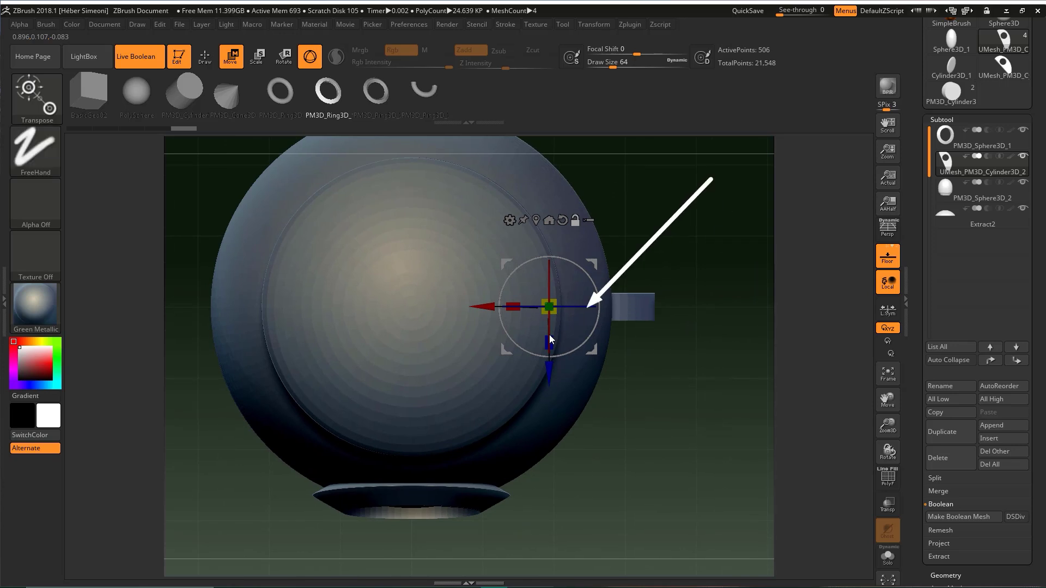
left_click_drag(553, 342, 548, 320)
left_click_drag(684, 359, 688, 246, "shift")
left_click_drag(667, 226, 668, 288, "alt")
key("q")
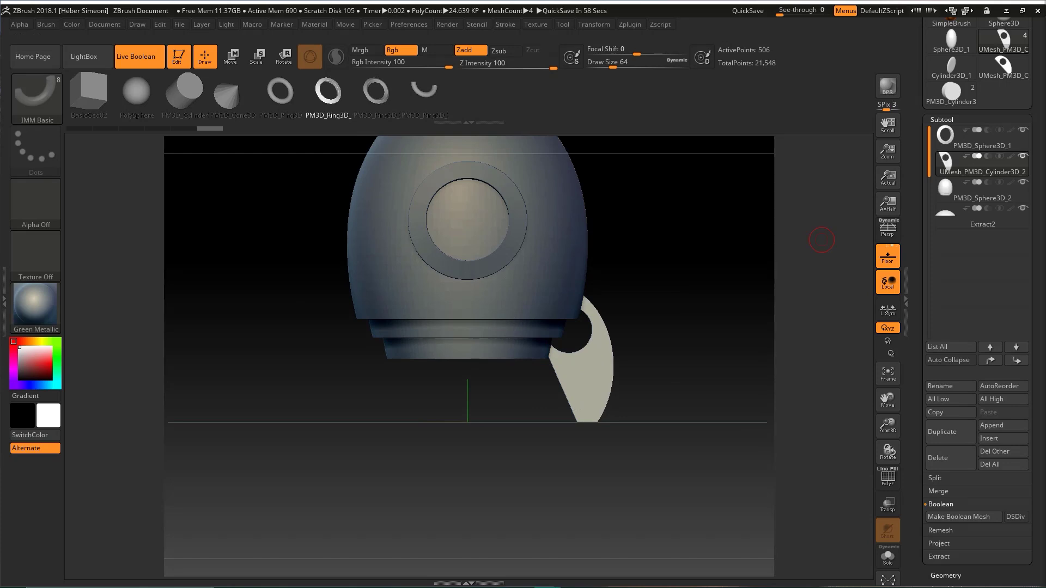
mouse_move(648, 294)
right_mouse_down()
mouse_move(642, 303)
mouse_move(658, 250)
mouse_move(635, 306)
right_mouse_up()
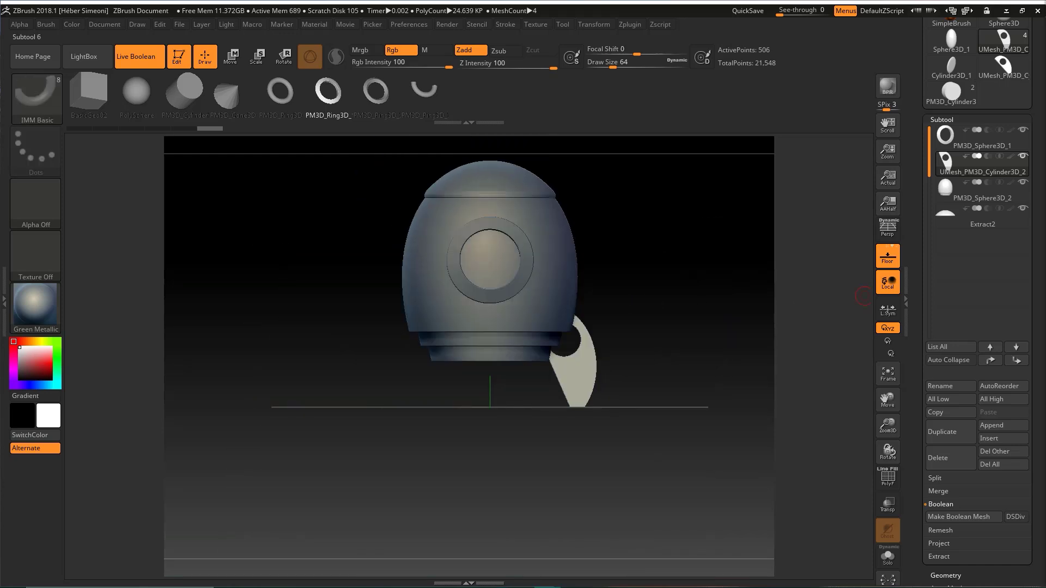
Place the fin's transform gizmo at the center of the body, seen from above
left_click_drag(613, 217, 660, 286)
key("ctrl+shift+a")
mouse_move(639, 362)
left_mouse_down()
mouse_move(916, 171)
mouse_move(938, 172)
left_mouse_up()
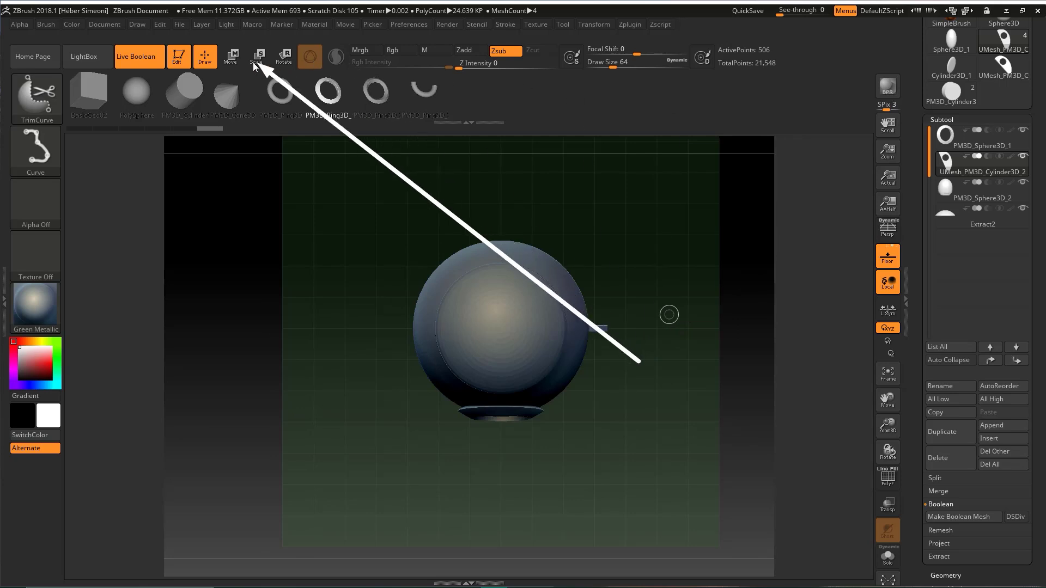
left_click(234, 58)
mouse_move(670, 258)
left_mouse_down("alt")
mouse_move(672, 286)
mouse_move(670, 258)
left_mouse_up("alt")
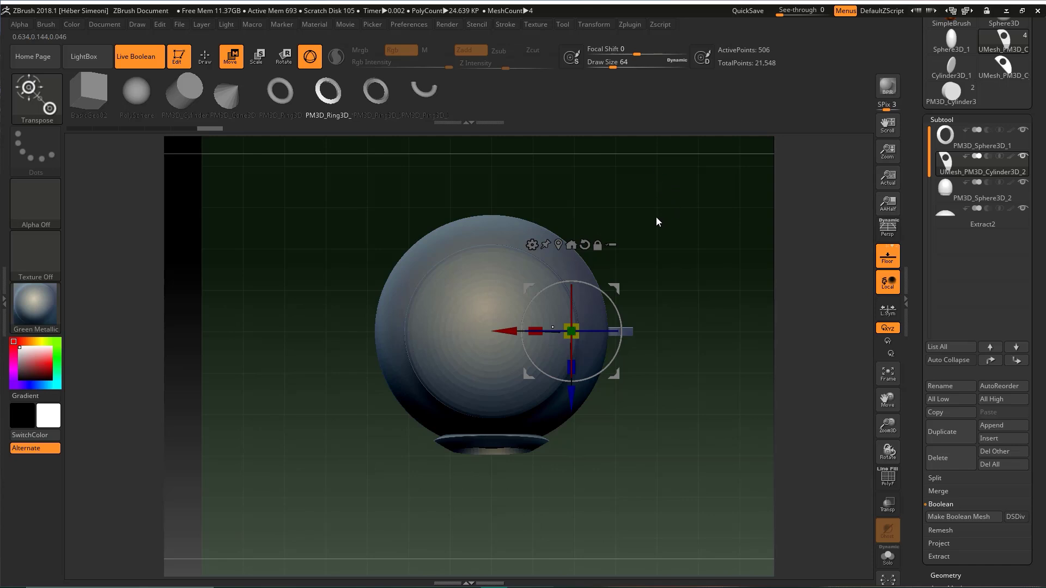
mouse_move(667, 158)
left_mouse_down()
mouse_move(567, 321)
mouse_move(578, 323)
mouse_move(486, 335)
mouse_move(519, 243)
mouse_move(565, 196)
mouse_move(583, 209)
mouse_move(571, 246)
left_mouse_up()
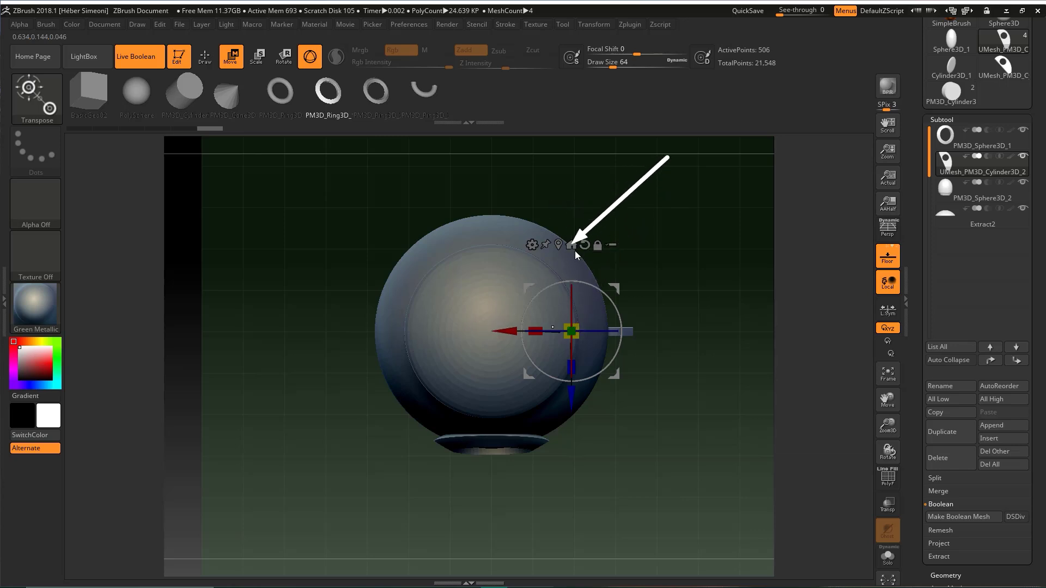
key("Escape")
left_click(569, 245)
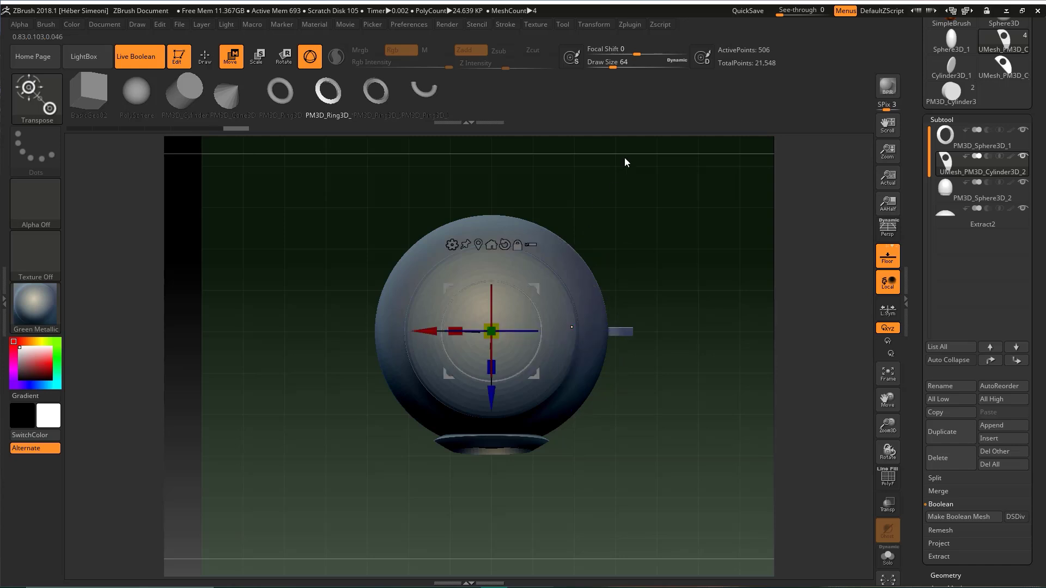
Rotate the fin around the body's axis to a diagonal position beside the porthole
mouse_move(624, 156)
left_mouse_down()
mouse_move(495, 327)
mouse_move(495, 308)
mouse_move(498, 343)
mouse_move(466, 361)
mouse_move(486, 342)
mouse_move(501, 276)
mouse_move(546, 331)
mouse_move(486, 378)
mouse_move(464, 288)
mouse_move(536, 340)
mouse_move(521, 341)
mouse_move(541, 320)
mouse_move(479, 269)
mouse_move(520, 362)
left_mouse_up()
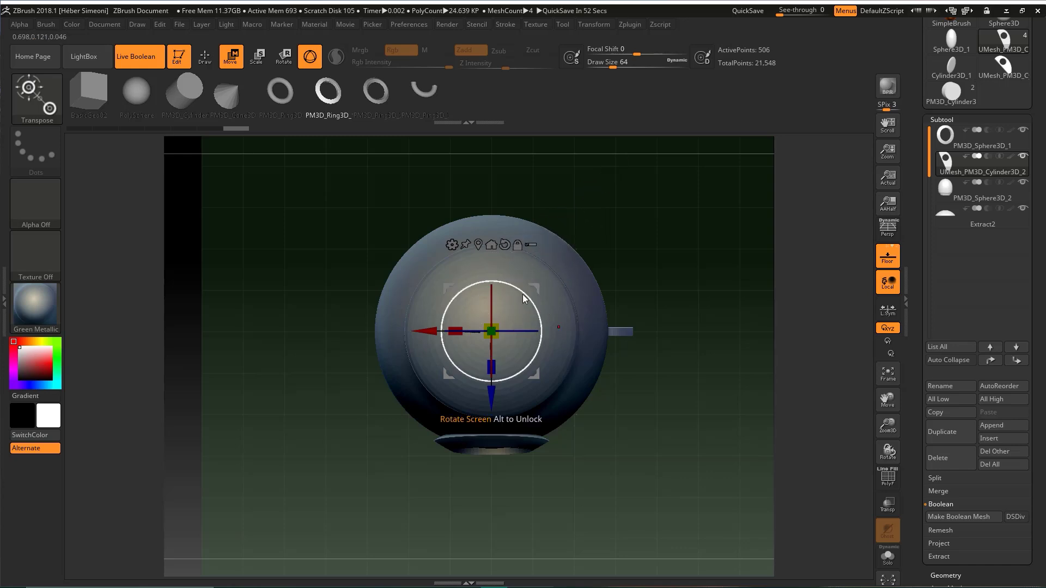
mouse_move(523, 292)
left_mouse_down()
mouse_move(544, 321)
mouse_move(466, 253)
mouse_move(423, 378)
mouse_move(449, 260)
mouse_move(527, 237)
mouse_move(541, 309)
mouse_move(544, 294)
mouse_move(531, 325)
mouse_move(539, 322)
left_mouse_up()
key("ctrl+shift")
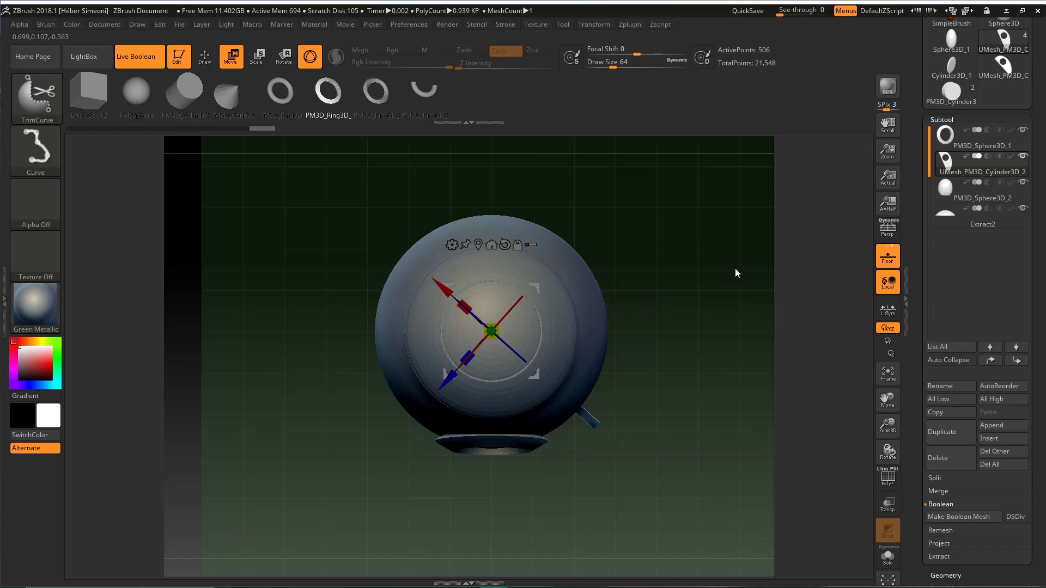
Duplicate the fin and rotate the copy around the body's axis to the back, opposite the porthole
mouse_move(666, 418)
left_mouse_down("ctrl+shift")
mouse_move(943, 131)
mouse_move(941, 167)
mouse_move(945, 129)
mouse_move(920, 143)
mouse_move(917, 422)
mouse_move(904, 427)
mouse_move(946, 434)
left_mouse_up("ctrl+shift")
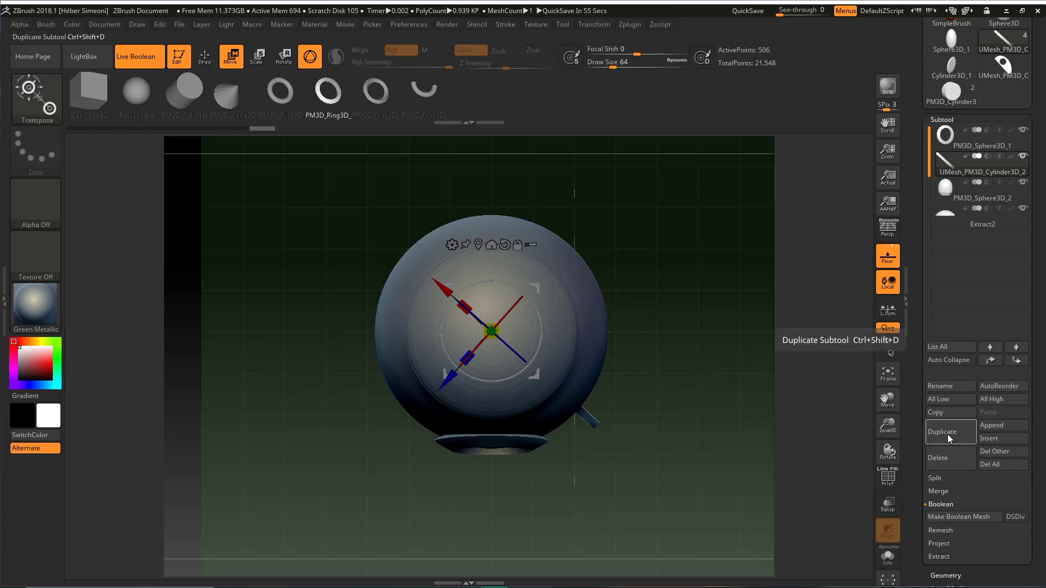
left_click(946, 433)
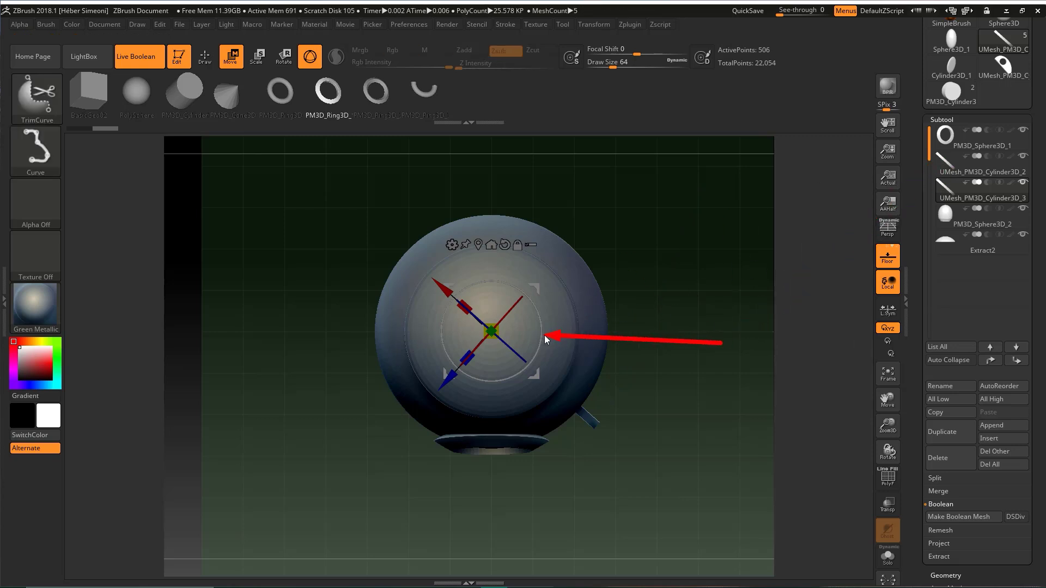
left_click_drag(541, 330, 432, 252)
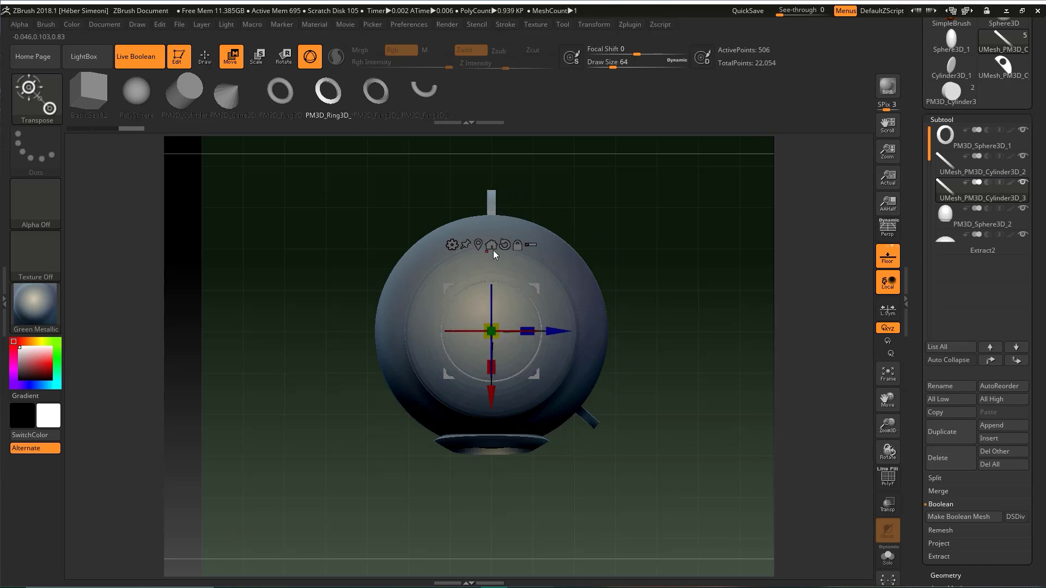
Duplicate the back fin and rotate the copy around the body to mirror the first front fin
key("ctrl+shift")
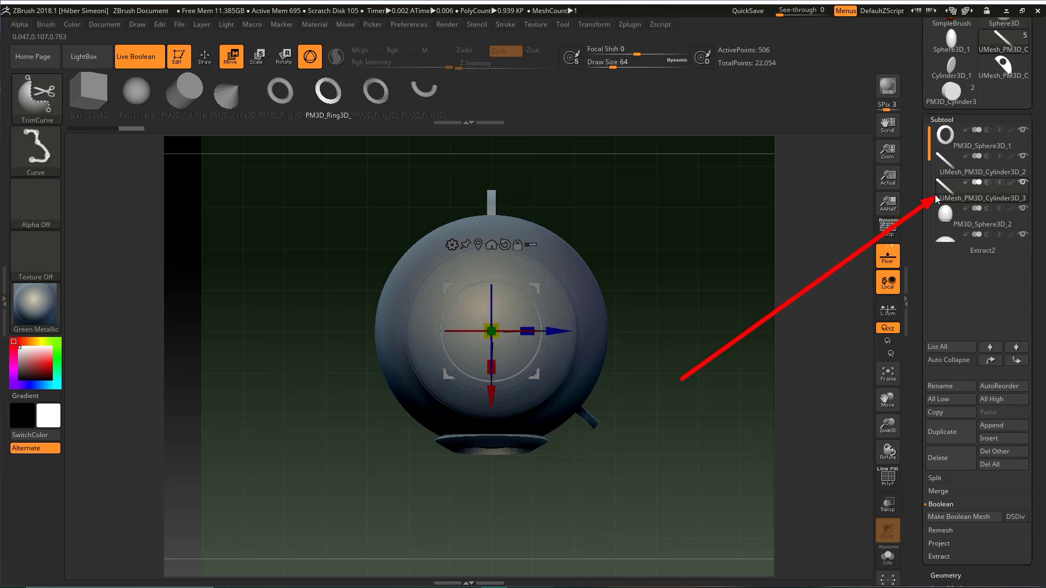
left_click(944, 436)
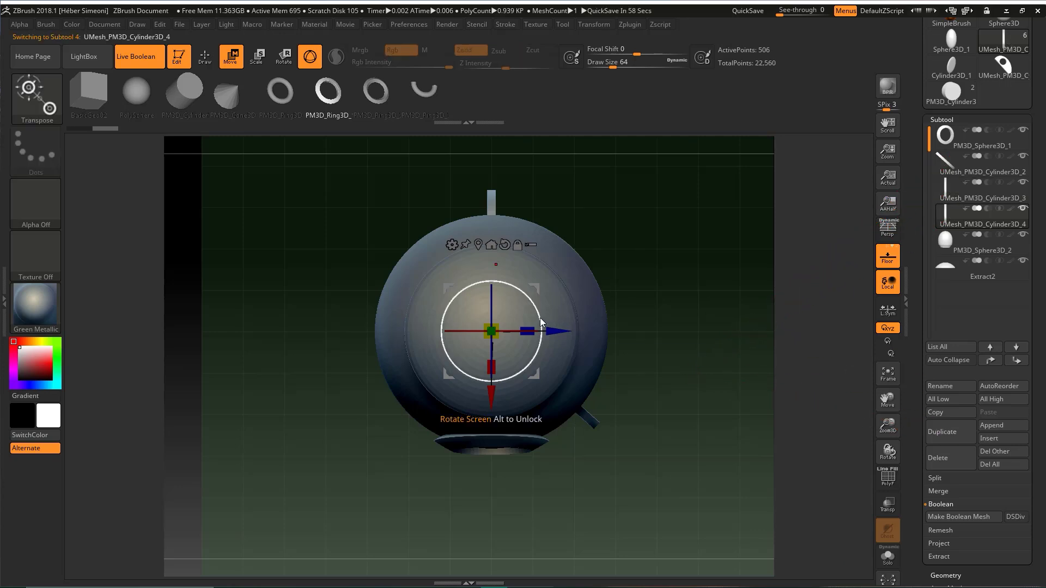
mouse_move(540, 318)
left_mouse_down()
mouse_move(474, 277)
mouse_move(455, 305)
left_mouse_up()
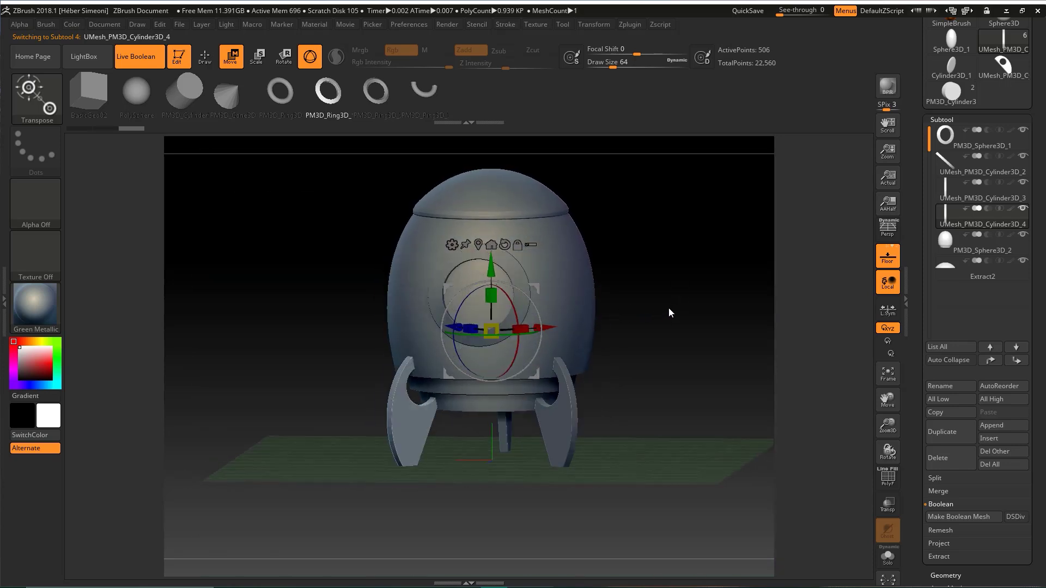
left_click_drag(652, 298, 686, 320, "alt")
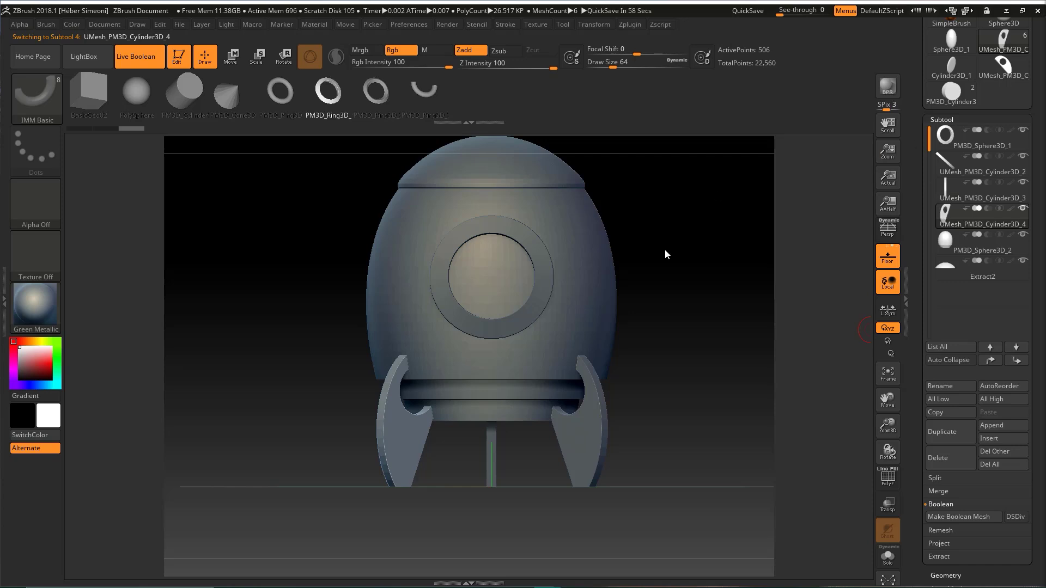
mouse_move(664, 249)
left_mouse_down()
mouse_move(651, 251)
mouse_move(669, 242)
left_mouse_up()
left_click_drag(669, 242, 668, 274, "alt")
Insert a Cone3D subtool into the rocket model and activate the Move gizmo on it
mouse_move(646, 323)
left_mouse_down("ctrl+shift")
mouse_move(941, 139)
mouse_move(937, 123)
mouse_move(1001, 438)
left_mouse_up("ctrl+shift")
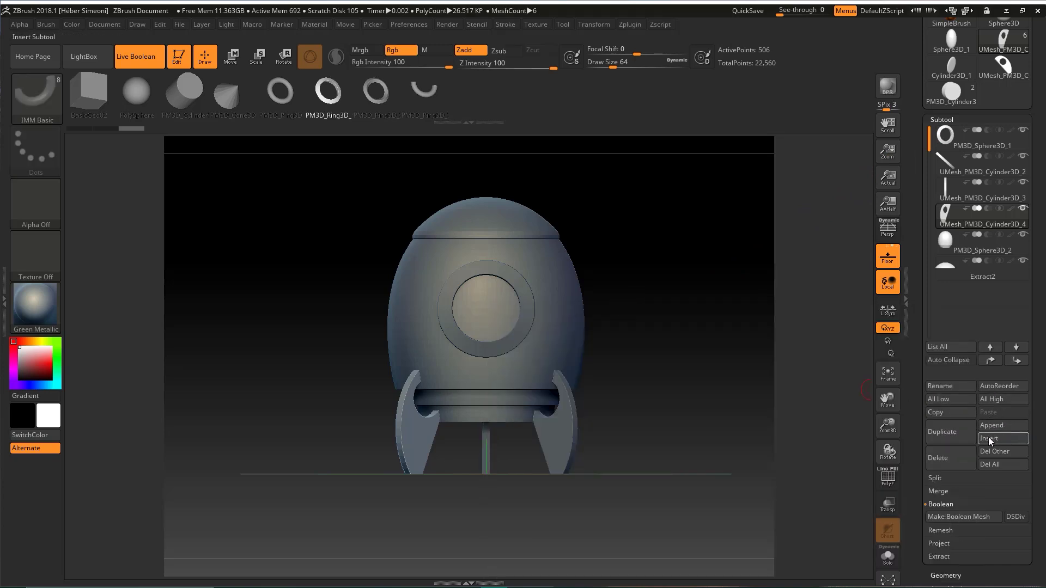
left_click(989, 439)
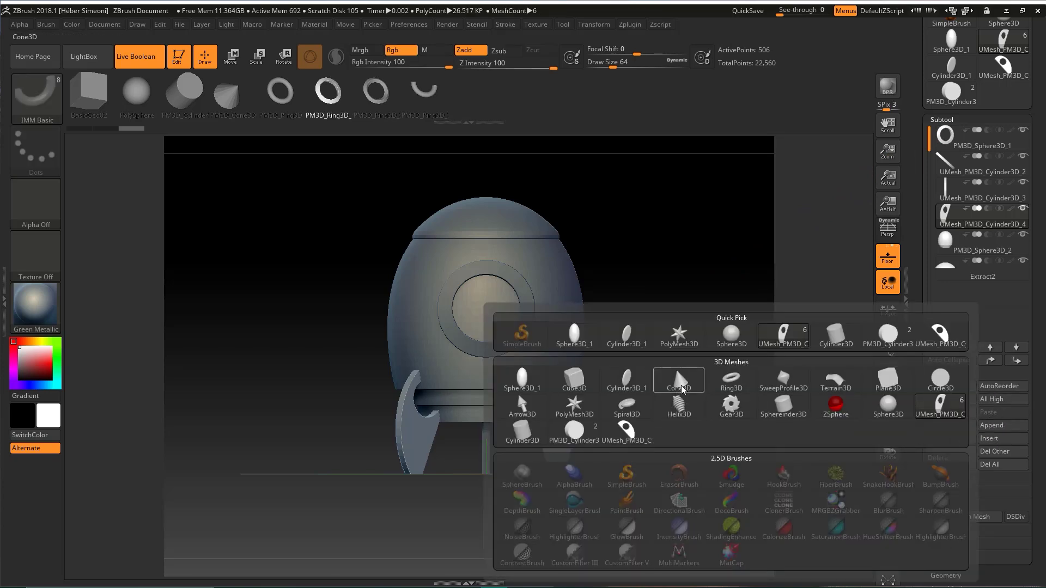
left_click(679, 381)
key("w")
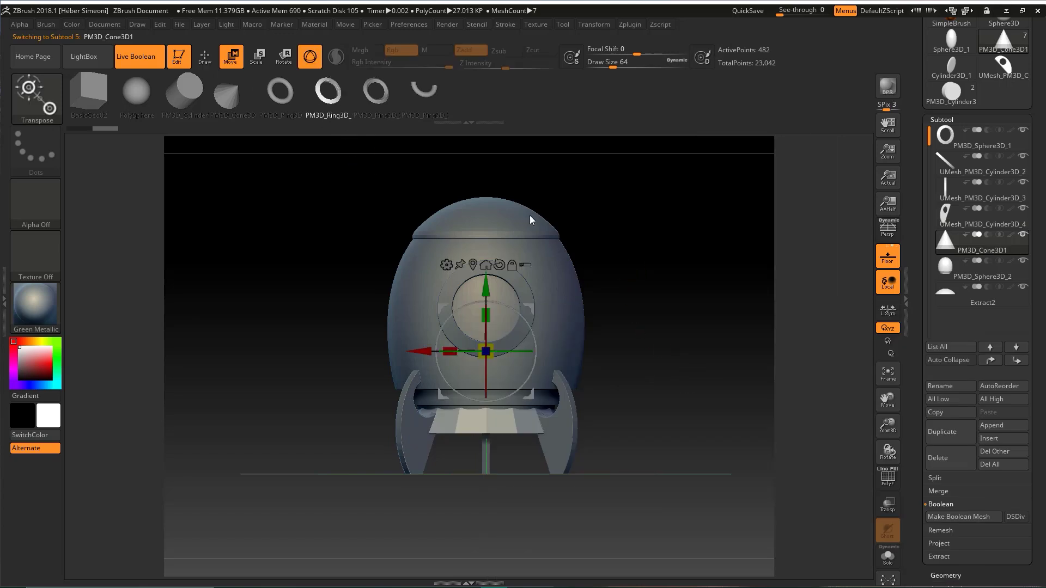
Raise the cone above the rocket, scale it down and seat it on the cap as a small pointed tip
left_click_drag(492, 334, 486, 114)
left_click_drag(600, 240, 595, 296, "alt")
left_click_drag(487, 252, 461, 281)
left_click_drag(602, 272, 605, 317, "alt")
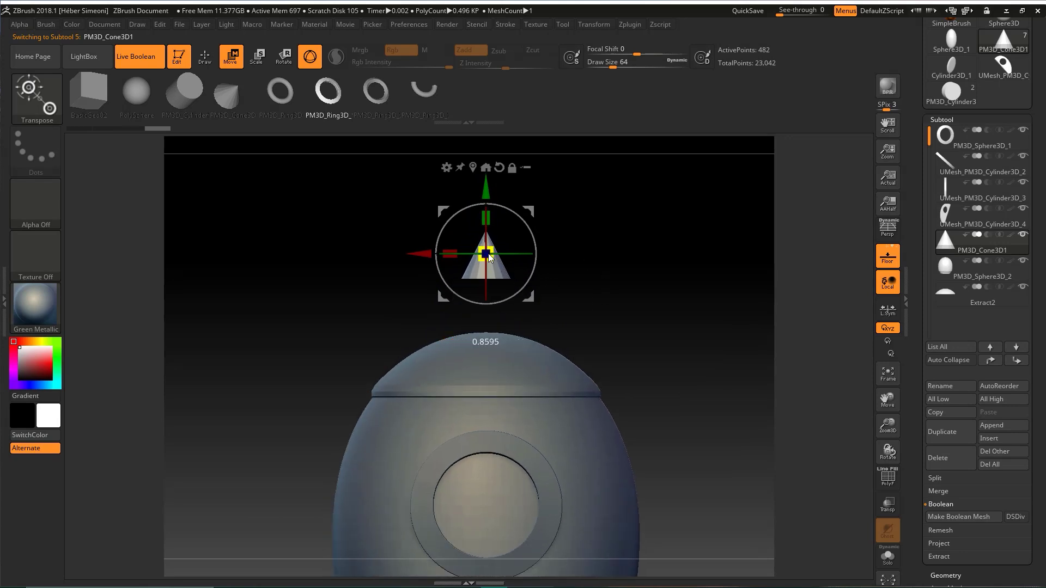
left_click_drag(485, 183, 484, 247)
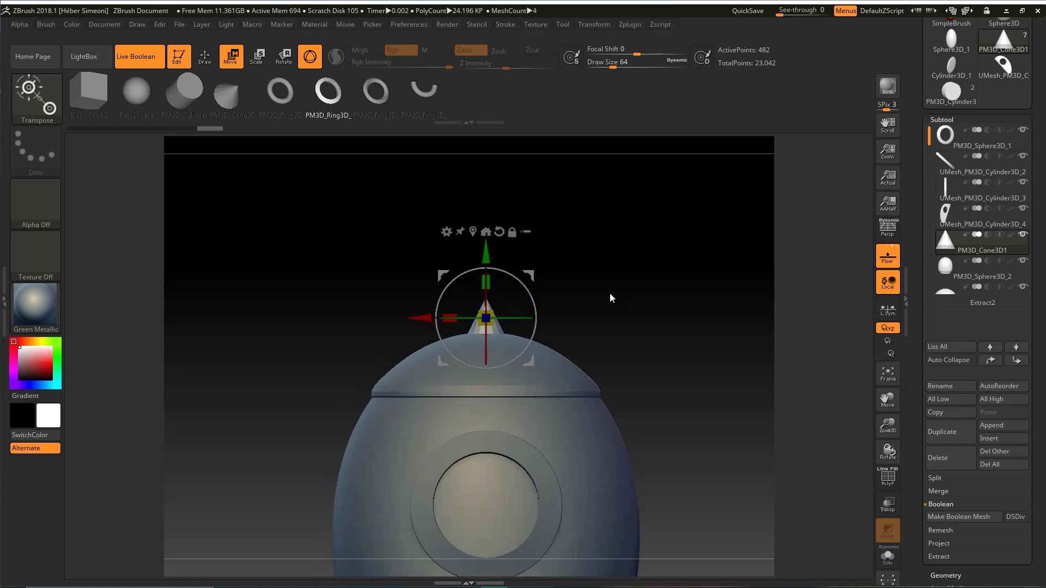
mouse_move(603, 306)
left_mouse_down()
mouse_move(600, 290)
mouse_move(630, 333)
mouse_move(626, 313)
mouse_move(648, 316)
mouse_move(606, 300)
mouse_move(603, 336)
left_mouse_up()
key("q")
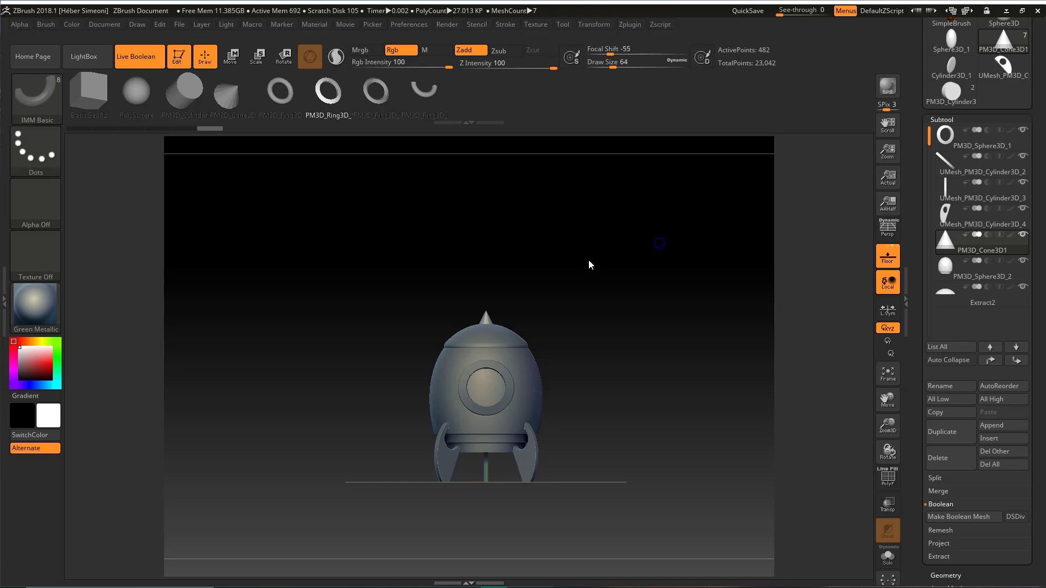
Make the porthole ring the active subtool
mouse_move(610, 197)
left_mouse_down()
mouse_move(489, 387)
mouse_move(498, 375)
mouse_move(461, 398)
mouse_move(494, 401)
left_mouse_up()
key("Escape")
mouse_move(559, 350)
left_mouse_down()
mouse_move(637, 351)
mouse_move(604, 385)
mouse_move(664, 383)
mouse_move(653, 305)
mouse_move(674, 253)
left_mouse_up()
key("ctrl+shift")
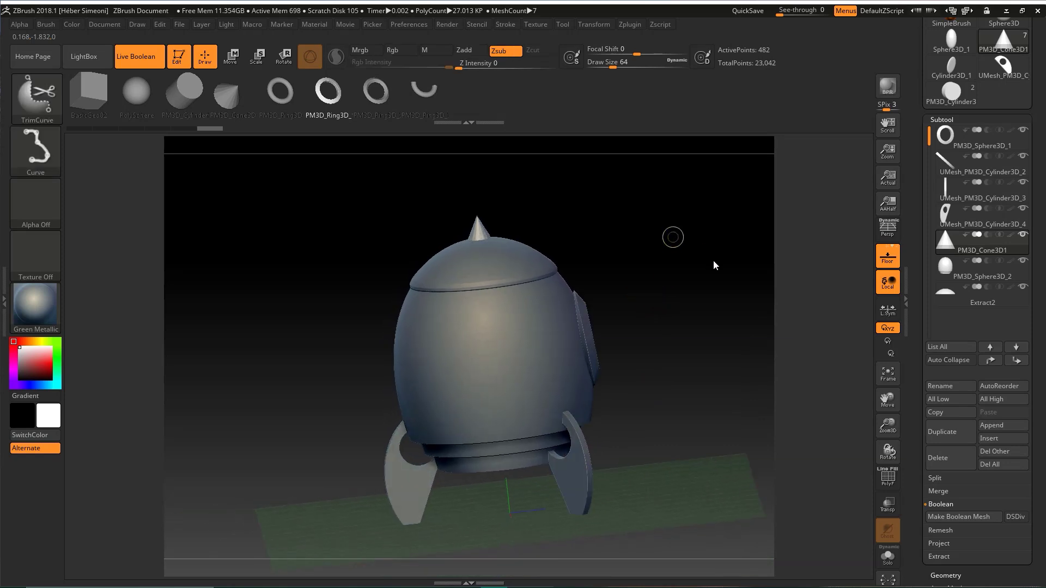
left_click_drag(697, 194, 579, 319)
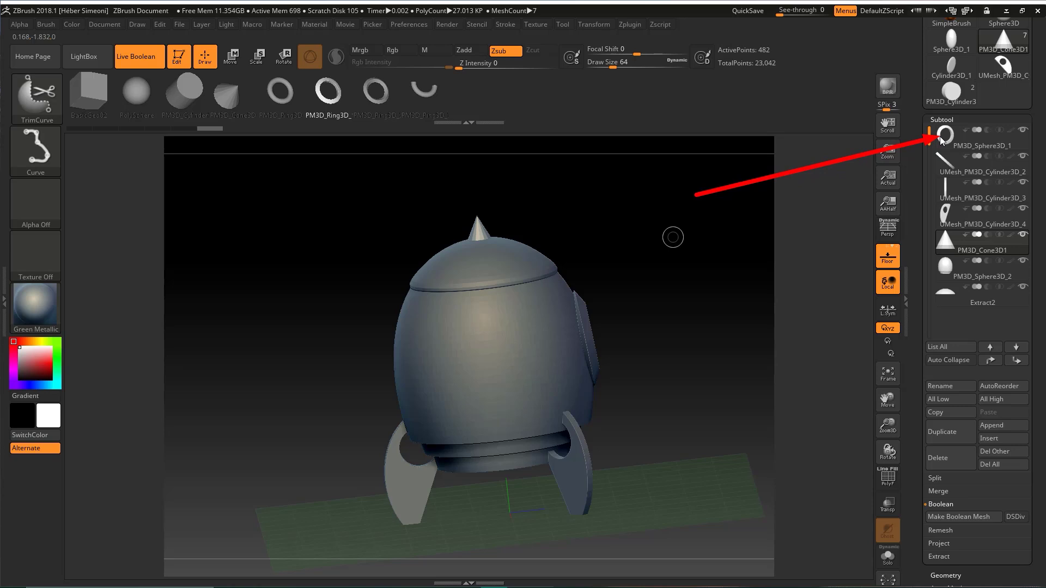
mouse_move(940, 137)
left_mouse_down()
mouse_move(904, 142)
mouse_move(588, 318)
mouse_move(590, 297)
mouse_move(607, 289)
left_mouse_up()
left_click(584, 304, "alt")
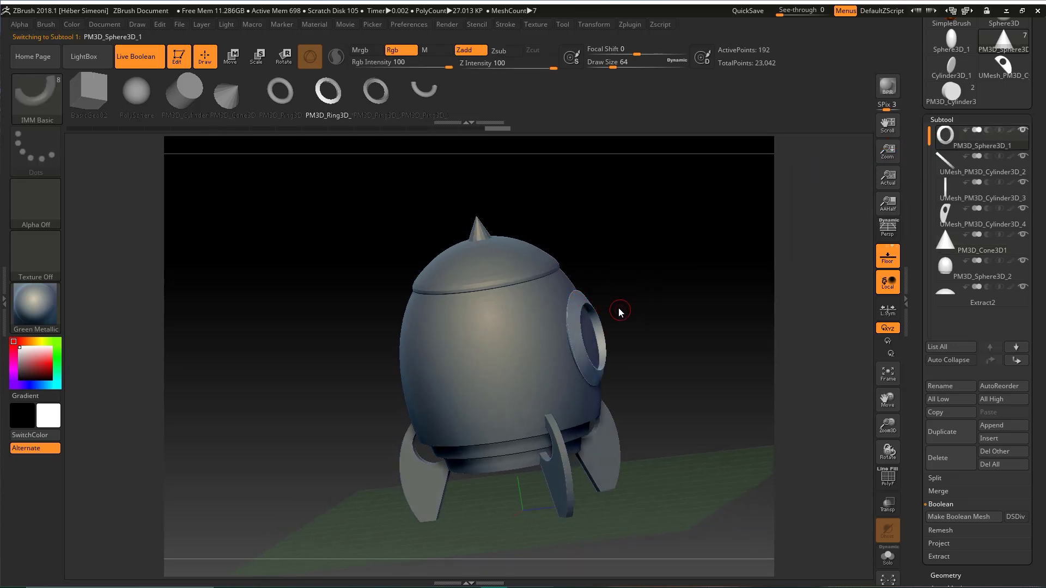
left_click(505, 333, "alt")
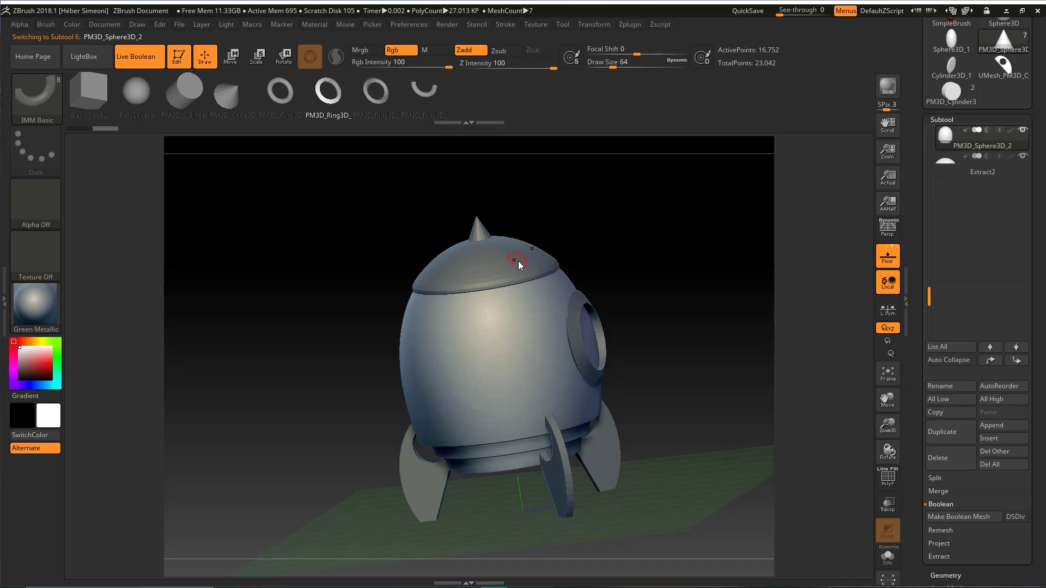
left_click(579, 305, "alt")
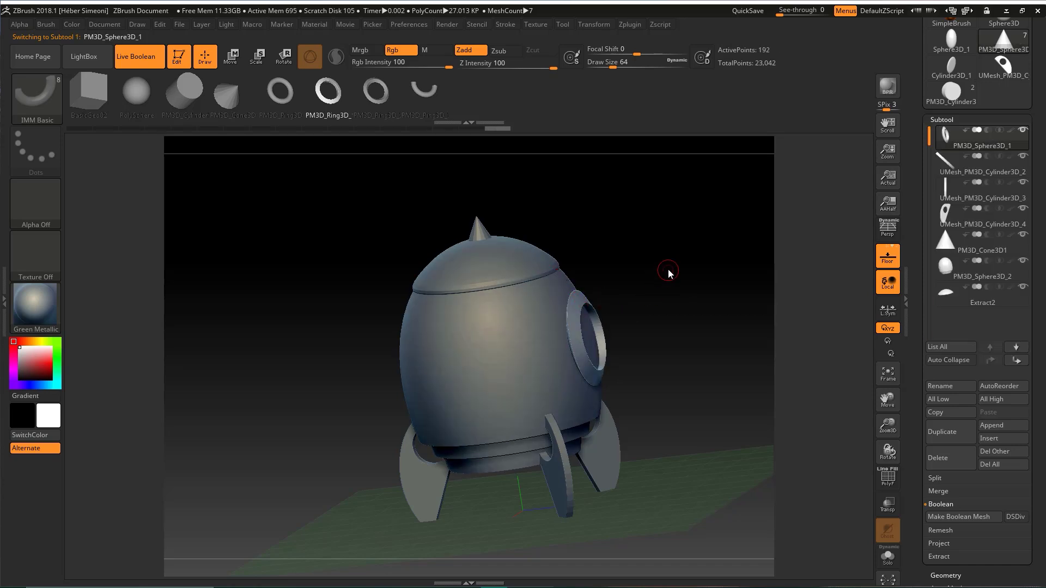
Undo the stray ring inserted over the body and switch to the Standard sculpting brush
mouse_move(347, 357)
left_mouse_down()
mouse_move(27, 91)
mouse_move(463, 299)
mouse_move(493, 329)
mouse_move(481, 313)
mouse_move(607, 375)
left_mouse_up()
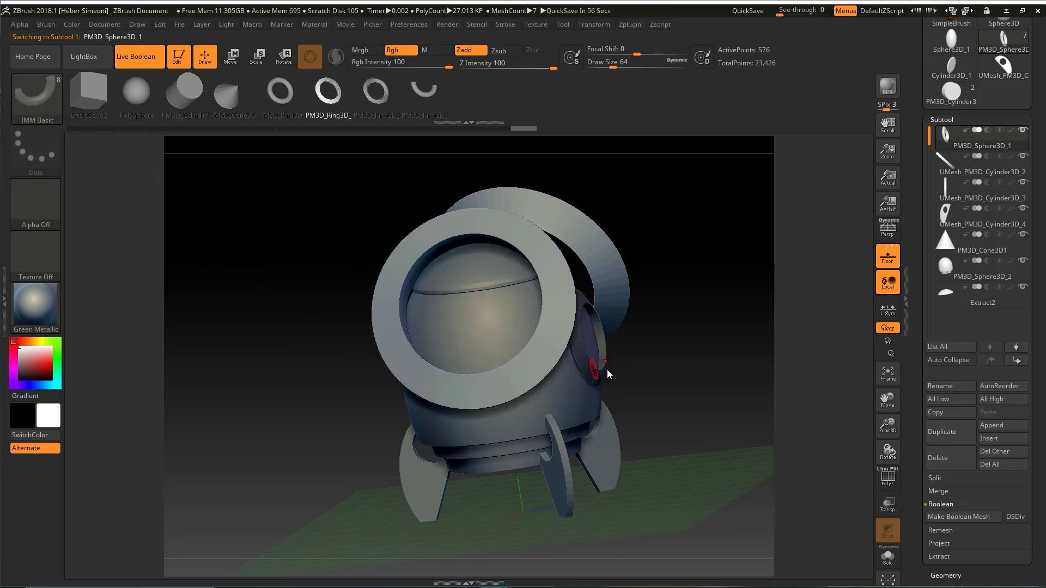
key("ctrl+z")
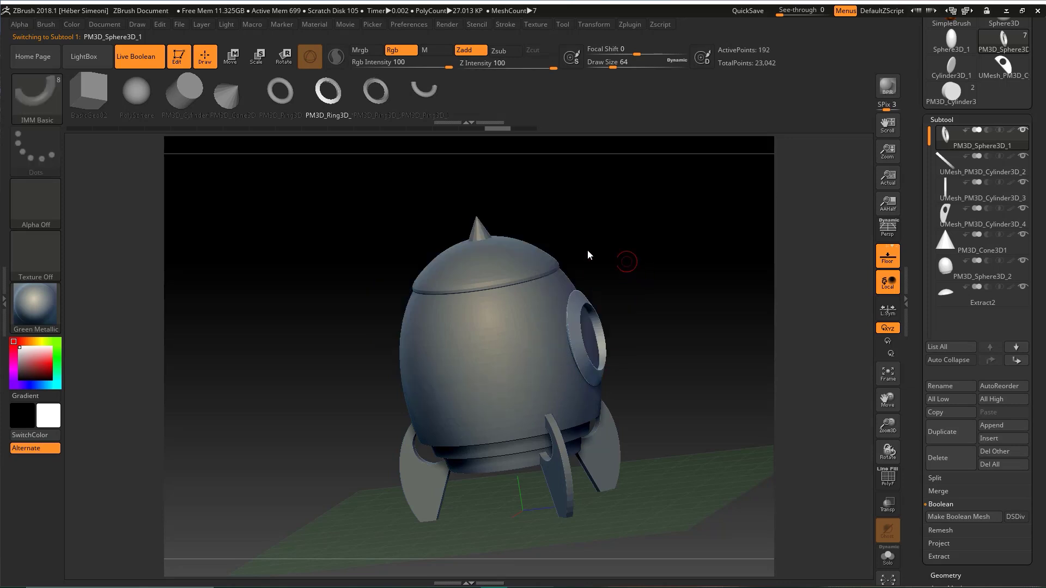
mouse_move(343, 334)
left_mouse_down()
mouse_move(56, 114)
mouse_move(63, 121)
left_mouse_up()
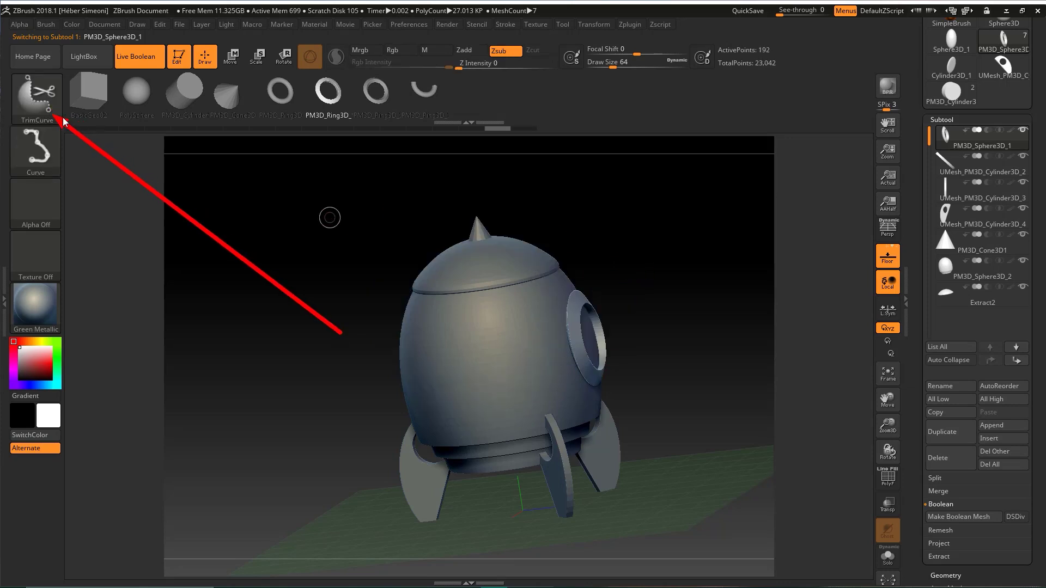
left_click(45, 97)
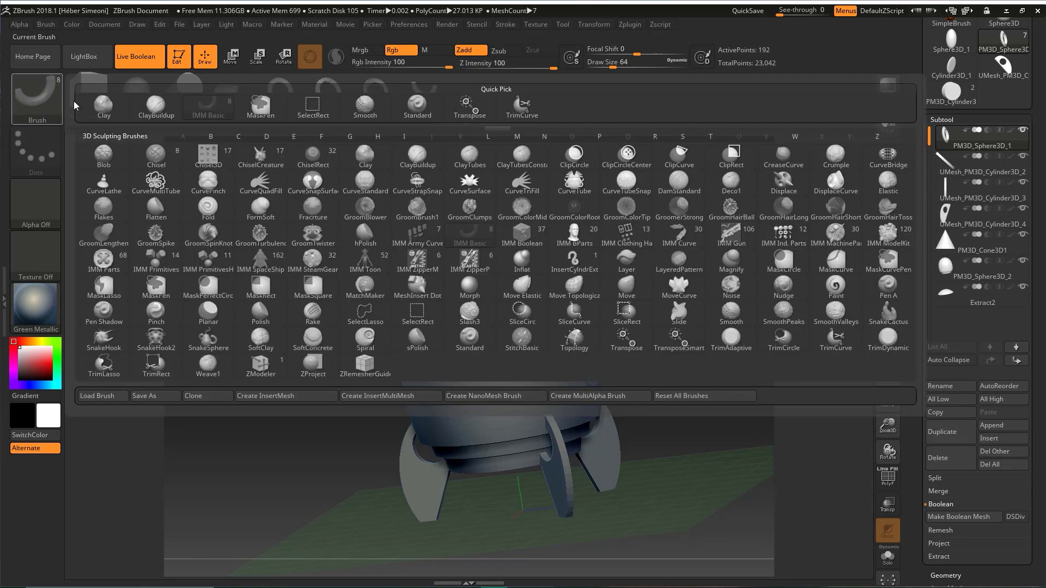
left_click(423, 106)
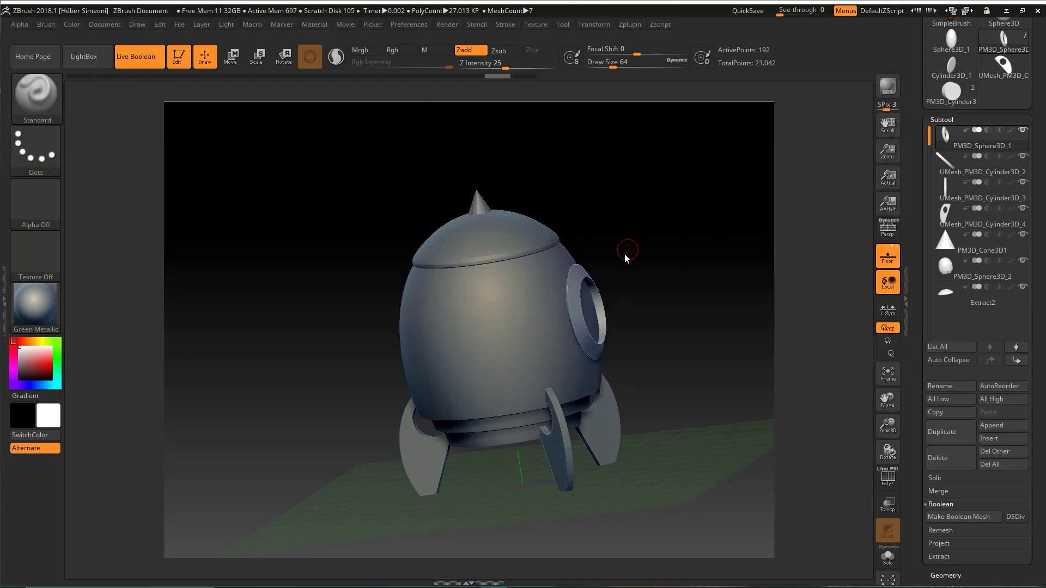
Select the porthole ring again and open its Modify Topology geometry options
left_click_drag(624, 253, 540, 254)
left_click(542, 265, "alt")
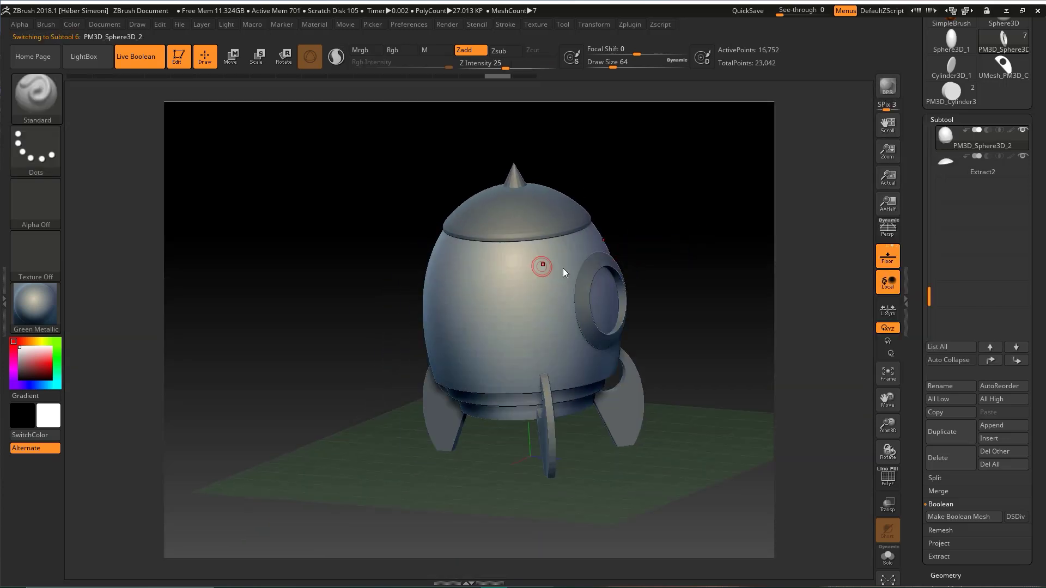
left_click(595, 264, "alt")
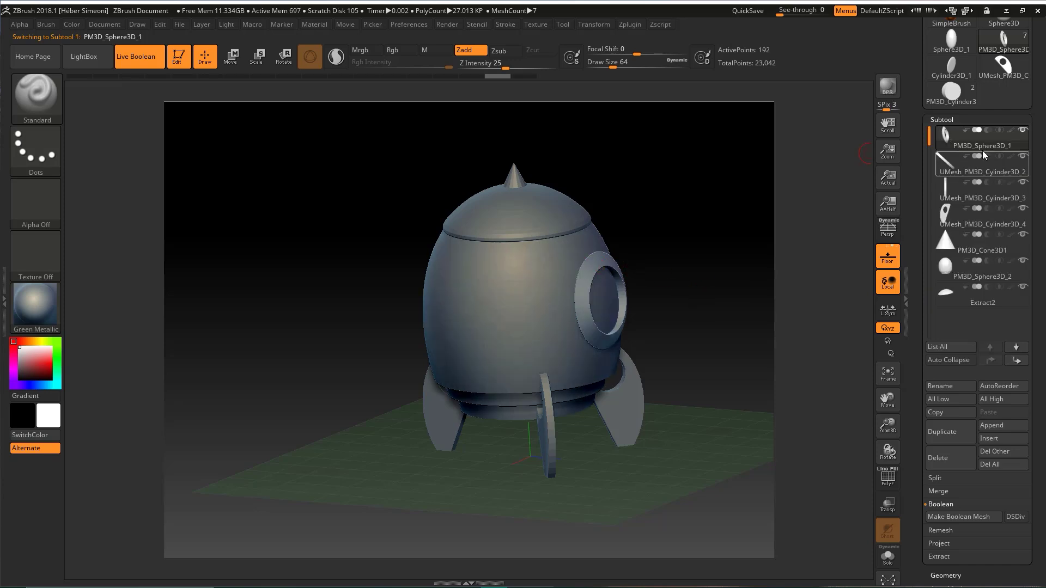
left_click(946, 118)
key("ctrl+shift")
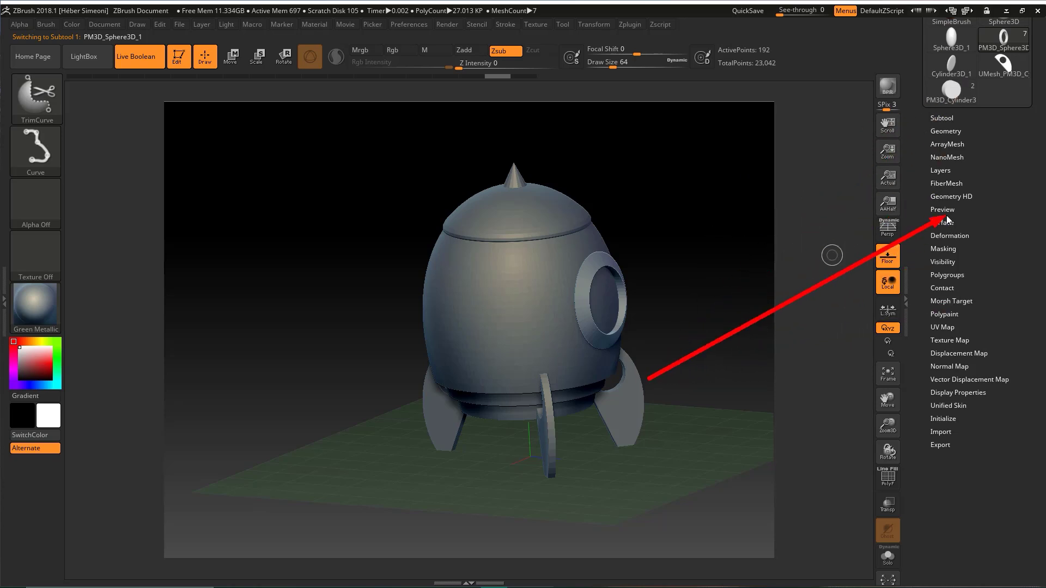
left_click(945, 131)
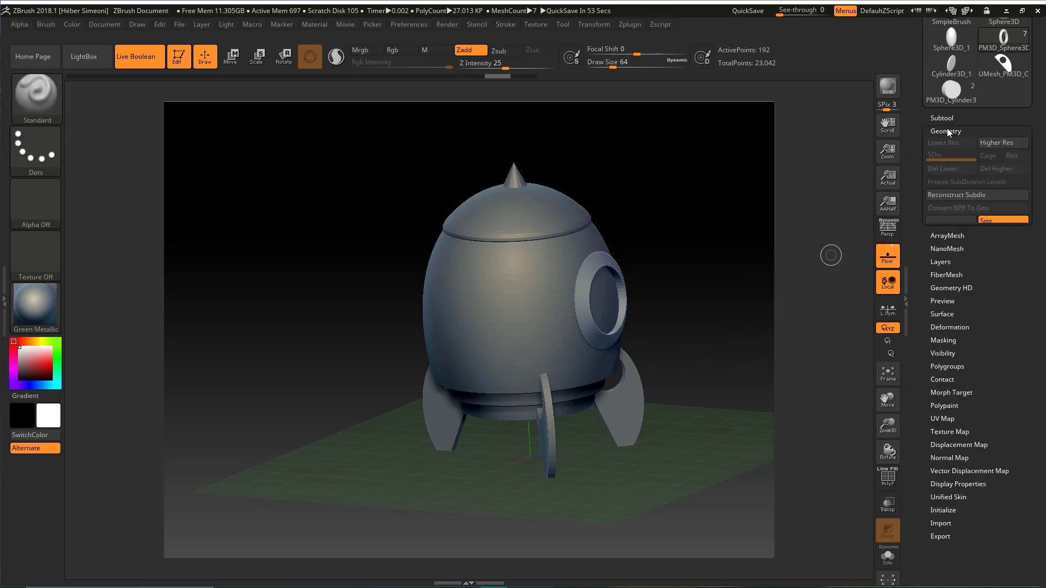
left_click_drag(985, 121, 984, 106)
key("ctrl+shift")
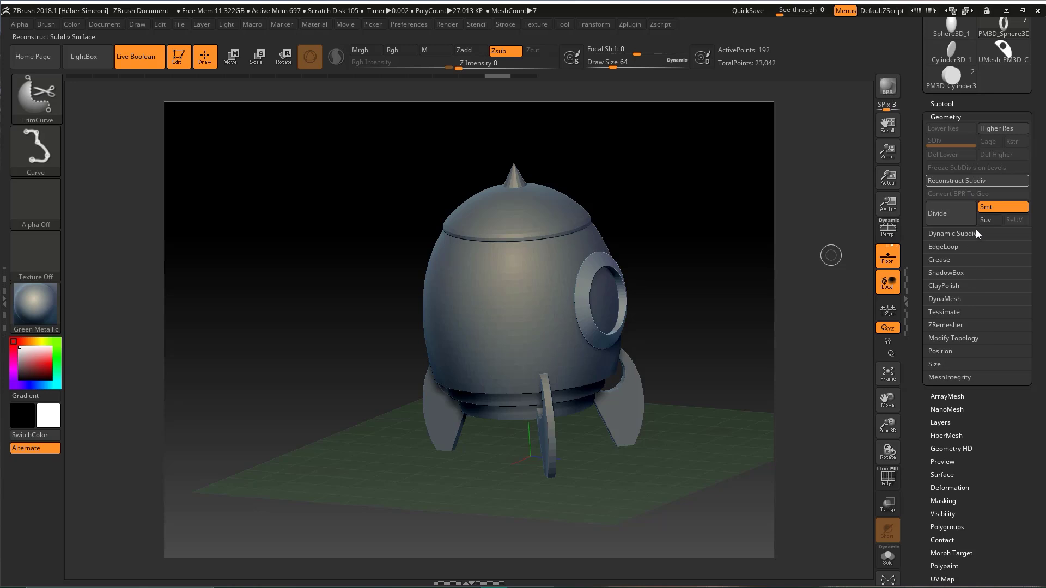
left_click(953, 337)
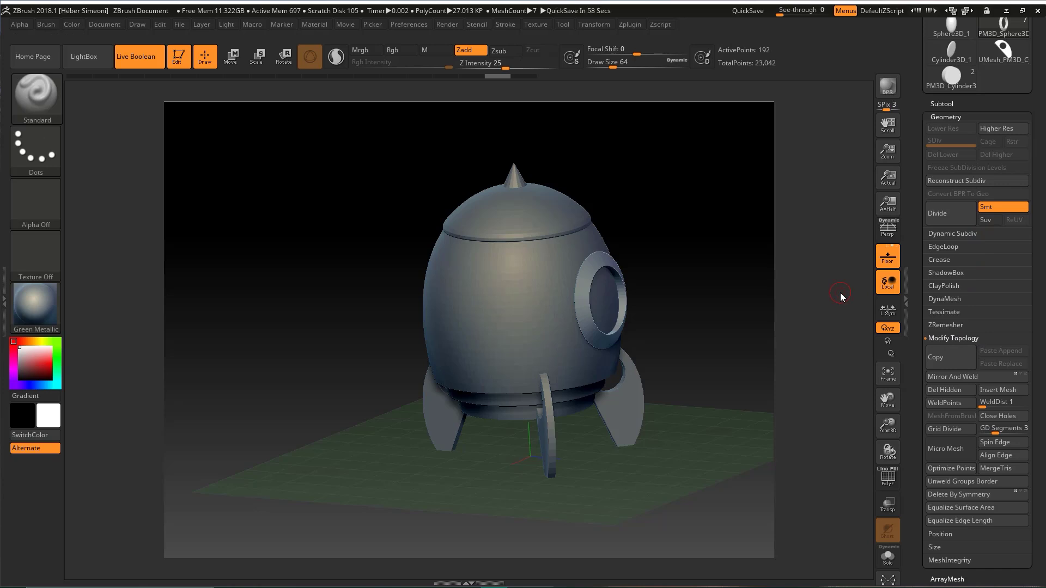
Mirror and weld the porthole ring across the Z axis to create a matching ring on the rocket's back
left_click(885, 479)
left_click(885, 481)
left_click(886, 482)
left_click(886, 481)
mouse_move(760, 307)
left_mouse_down()
mouse_move(731, 312)
mouse_move(769, 326)
mouse_move(752, 290)
left_mouse_up()
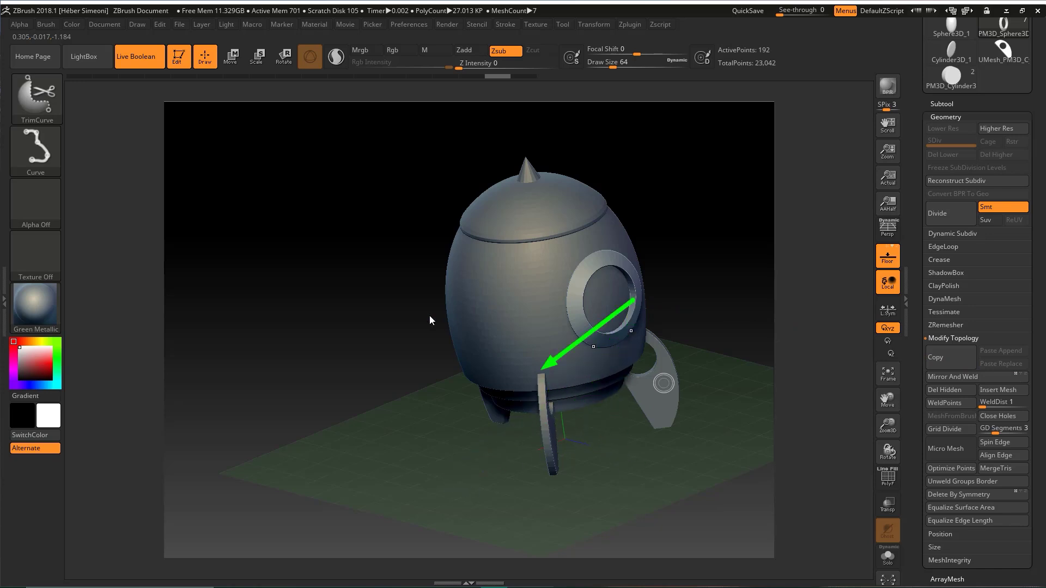
mouse_move(430, 321)
left_mouse_down("ctrl+shift")
mouse_move(798, 318)
mouse_move(1018, 375)
left_mouse_up("ctrl+shift")
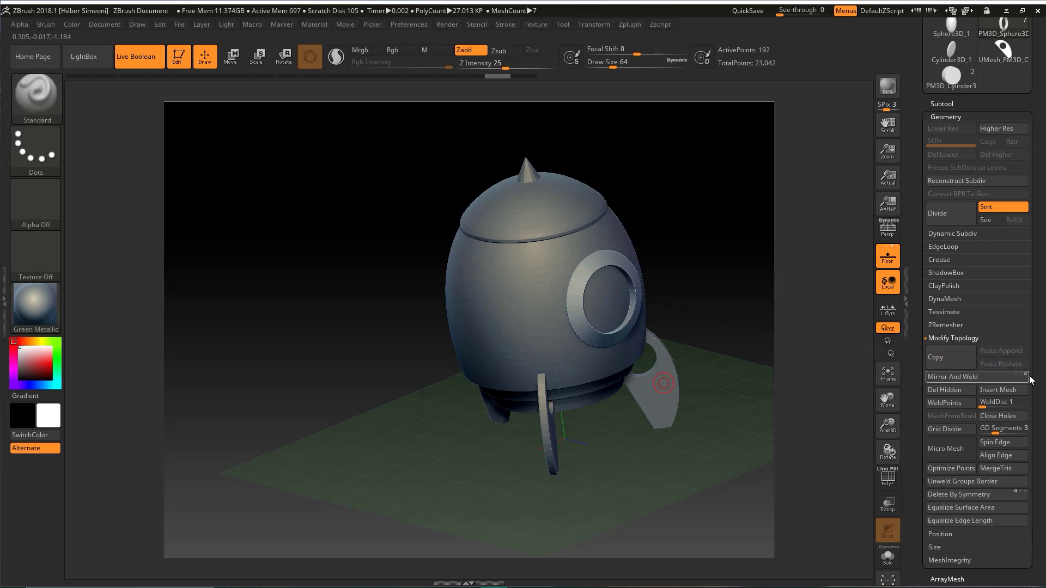
left_click_drag(982, 224, 954, 388, "ctrl+shift")
mouse_move(617, 438)
left_mouse_down()
mouse_move(910, 363)
mouse_move(915, 334)
left_mouse_up()
left_click(945, 377)
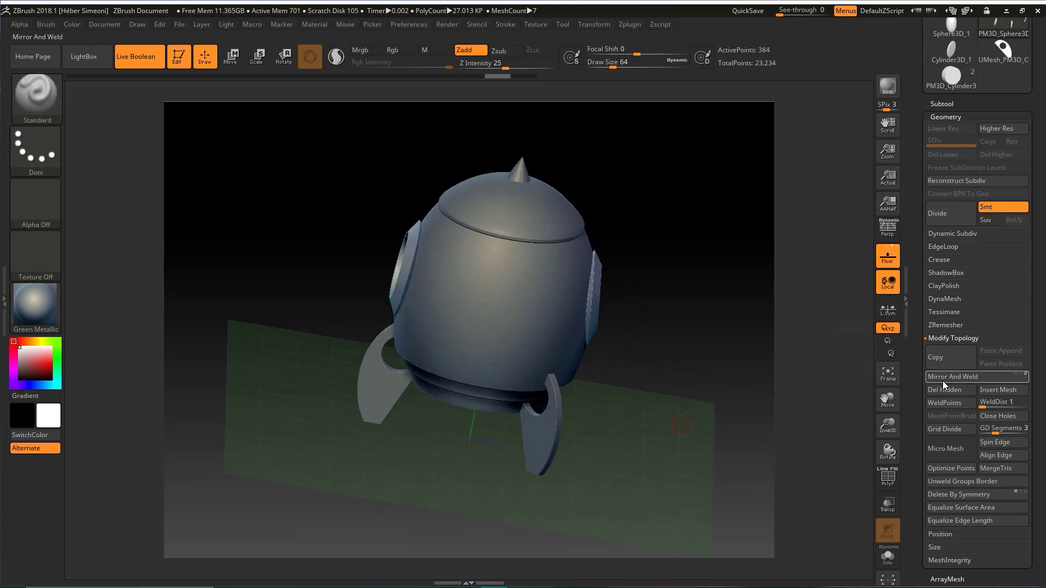
left_click_drag(656, 315, 657, 294)
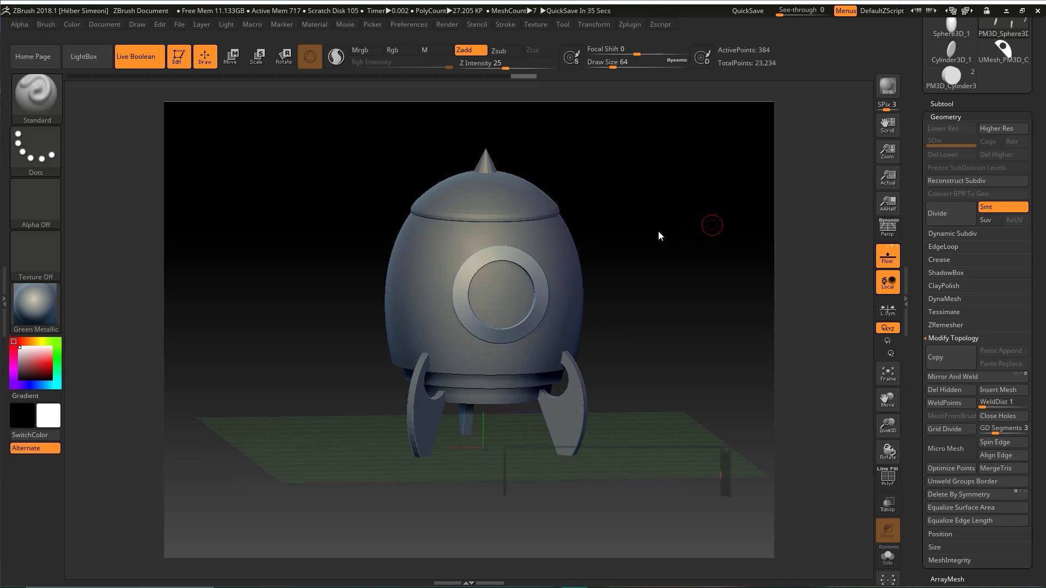
left_click_drag(647, 245, 548, 299)
left_click_drag(657, 269, 570, 309)
scroll(1004, 114, "up", 5)
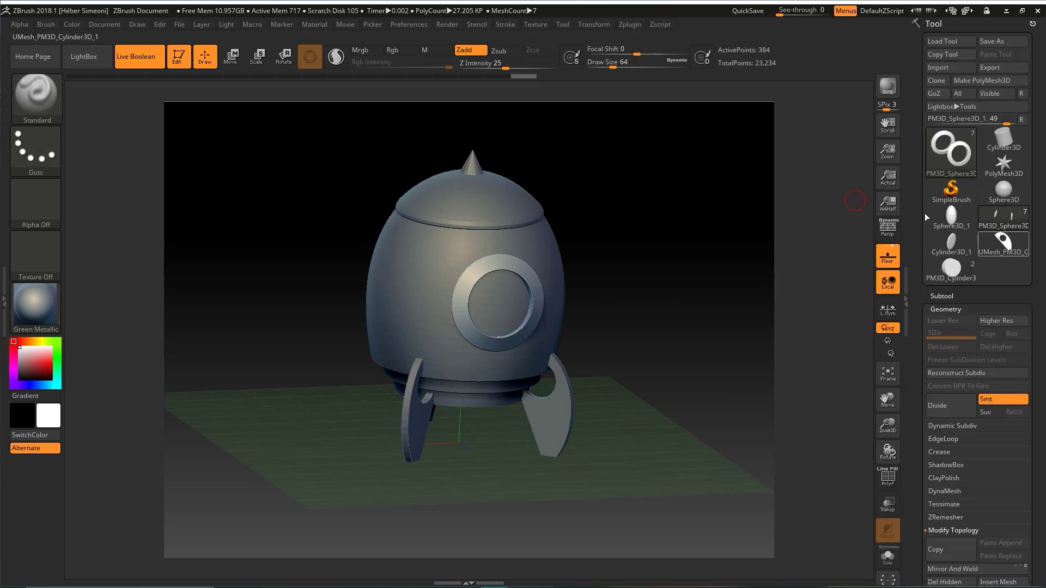
key("ctrl+shift+3")
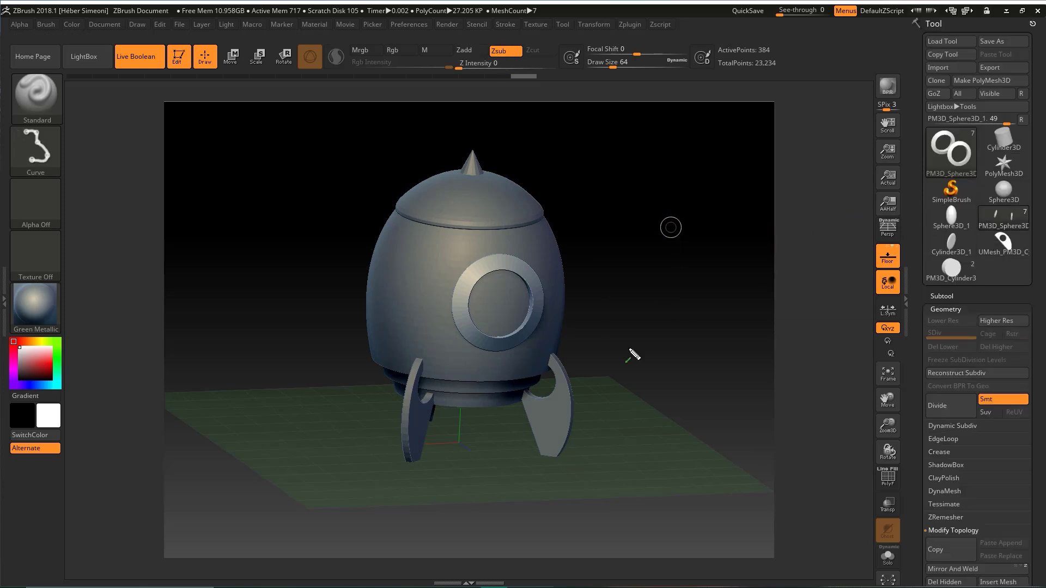
mouse_move(569, 441)
left_mouse_down()
mouse_move(924, 33)
mouse_move(998, 40)
left_mouse_up()
key("Escape")
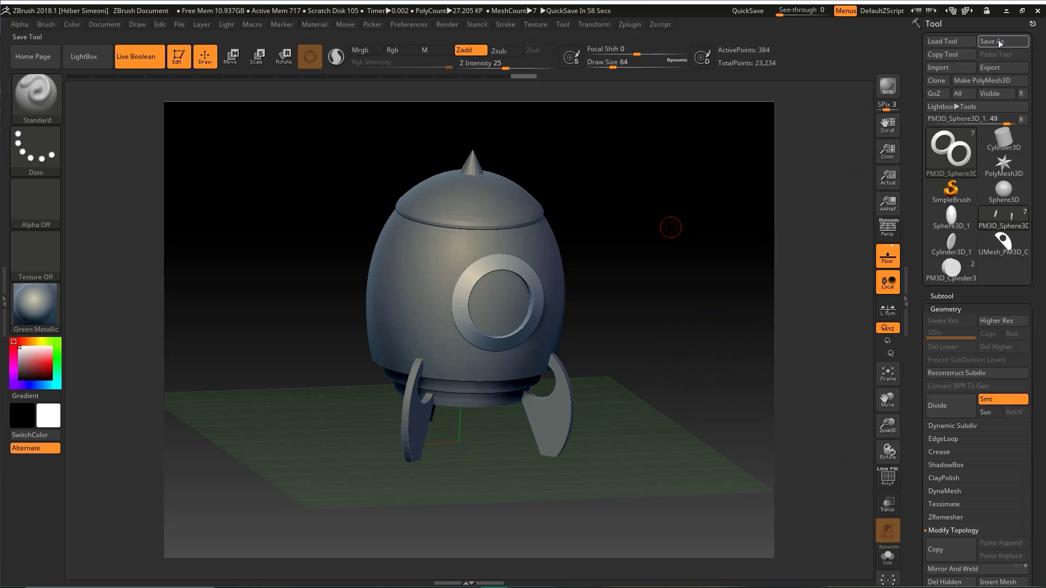
left_click(998, 41)
left_click(394, 275)
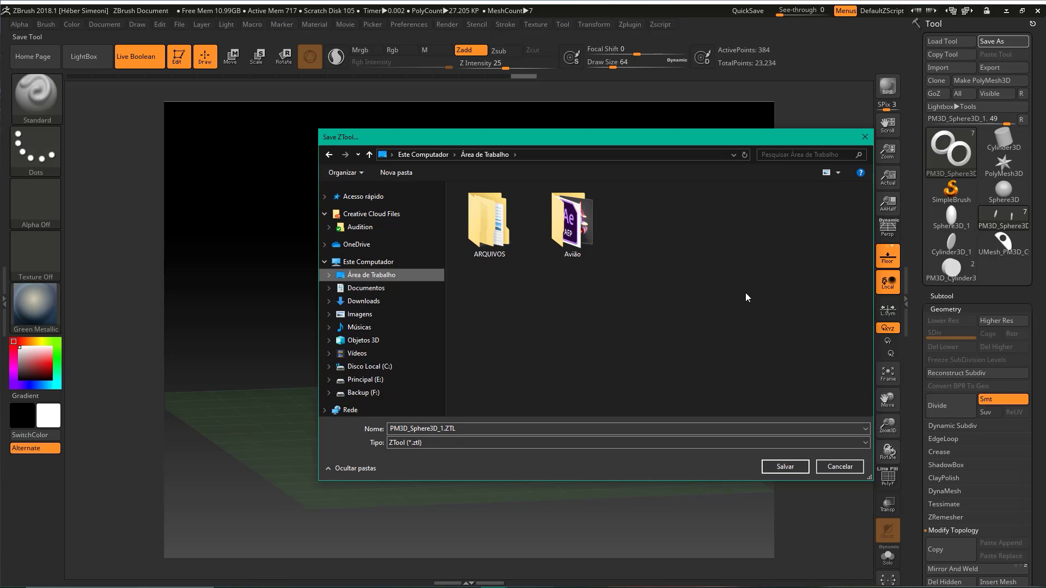
left_click_drag(746, 293, 781, 464)
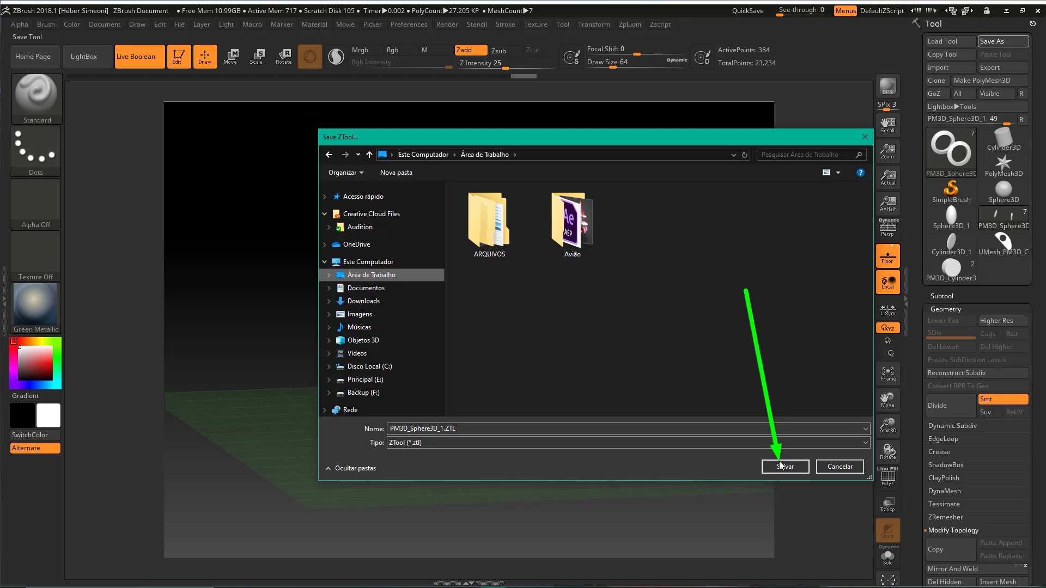
left_click(839, 467)
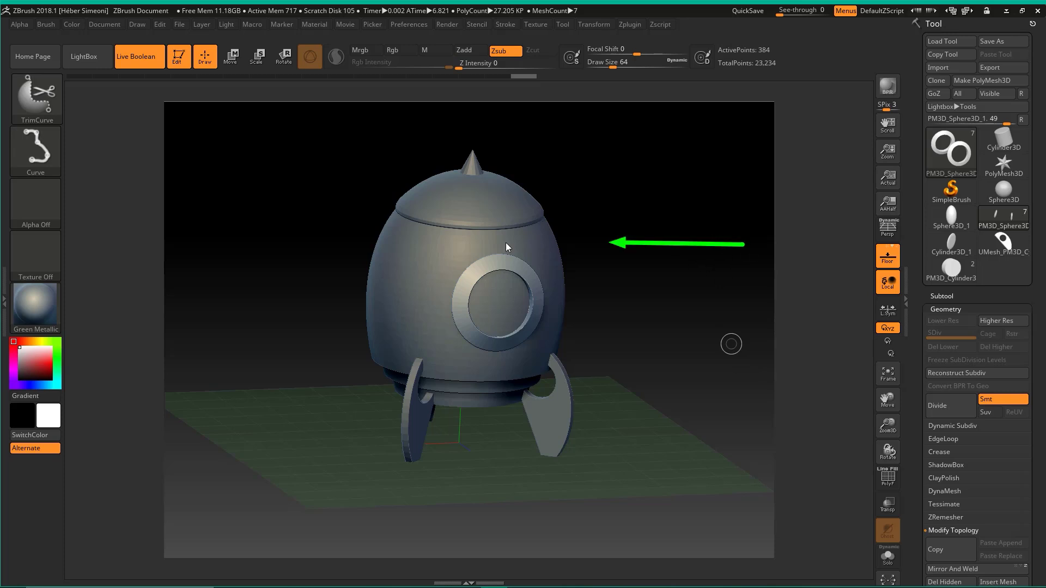
mouse_move(505, 242)
left_mouse_down()
mouse_move(577, 236)
mouse_move(567, 241)
mouse_move(983, 38)
mouse_move(933, 28)
mouse_move(994, 47)
mouse_move(944, 42)
left_mouse_up()
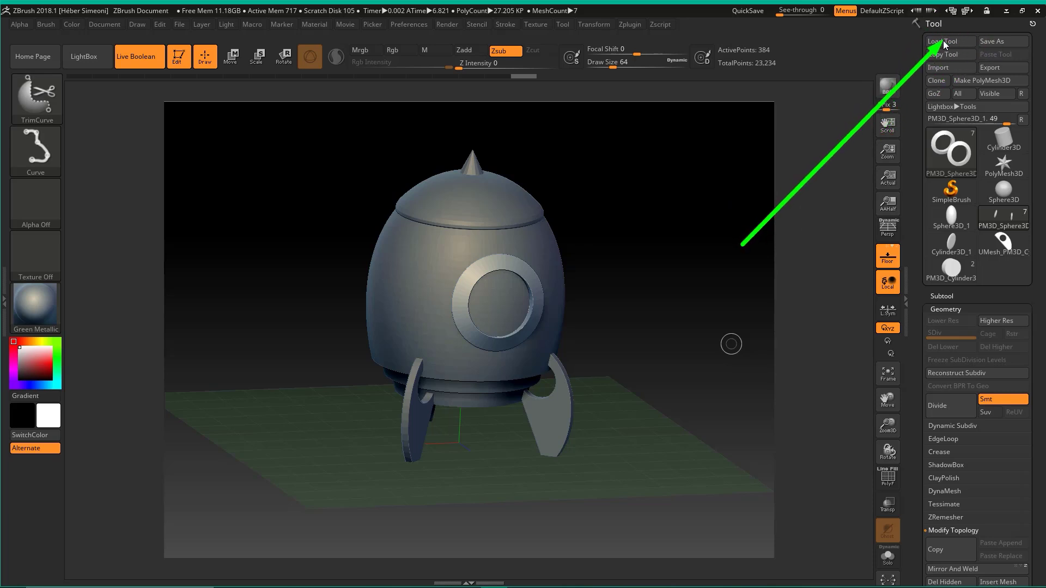